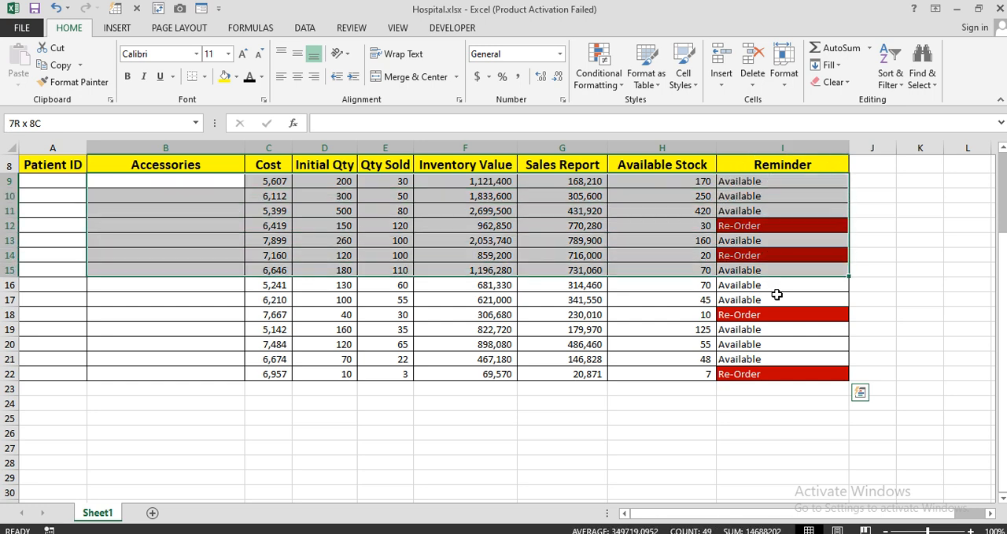
pyautogui.click(877, 270)
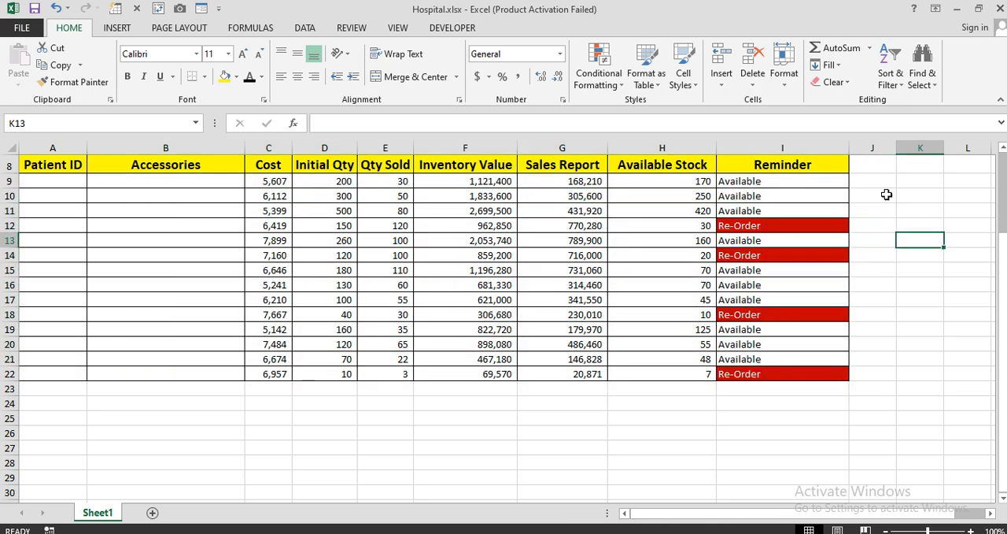
pyautogui.moveTo(882, 183); pyautogui.dragTo(780, 372)
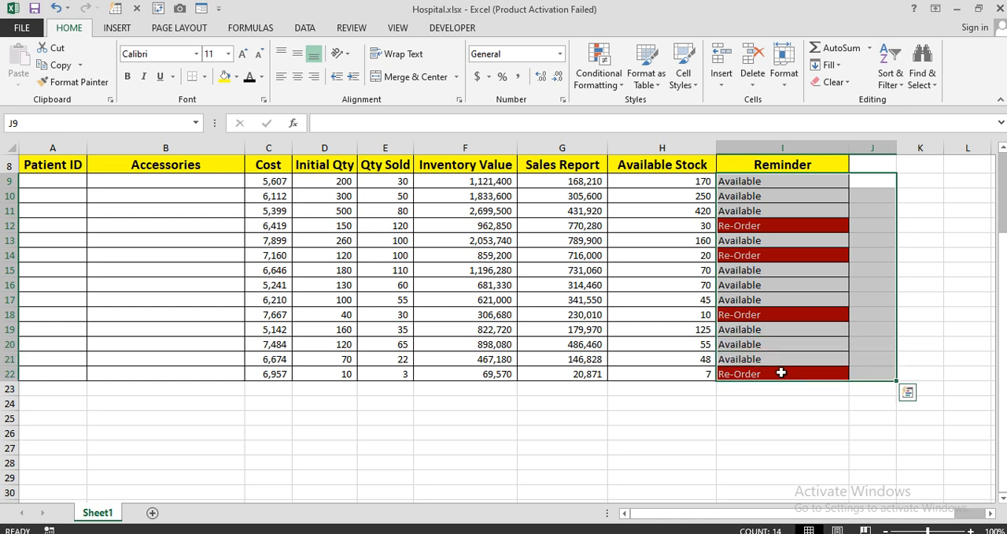
pyautogui.click(485, 431)
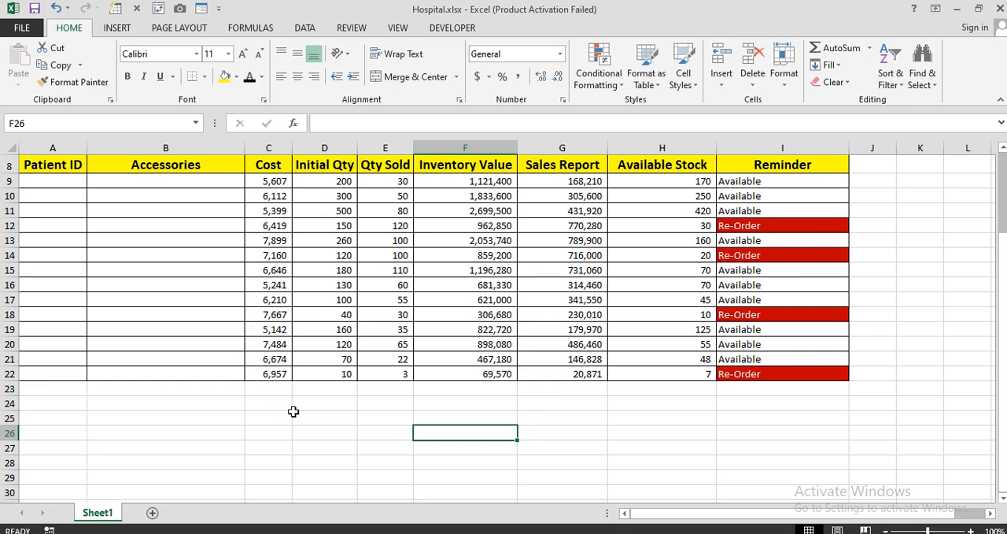
# Create a new blank workbook and close the Hospital.xlsx workbook.
pyautogui.hotkey('ctrl', 'n')
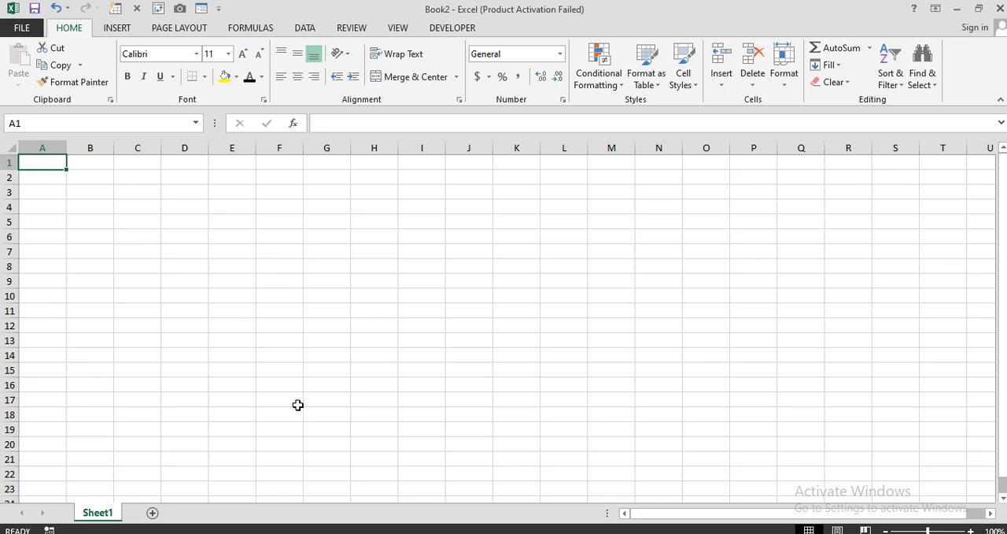
pyautogui.hotkey('alt', 'Tab')
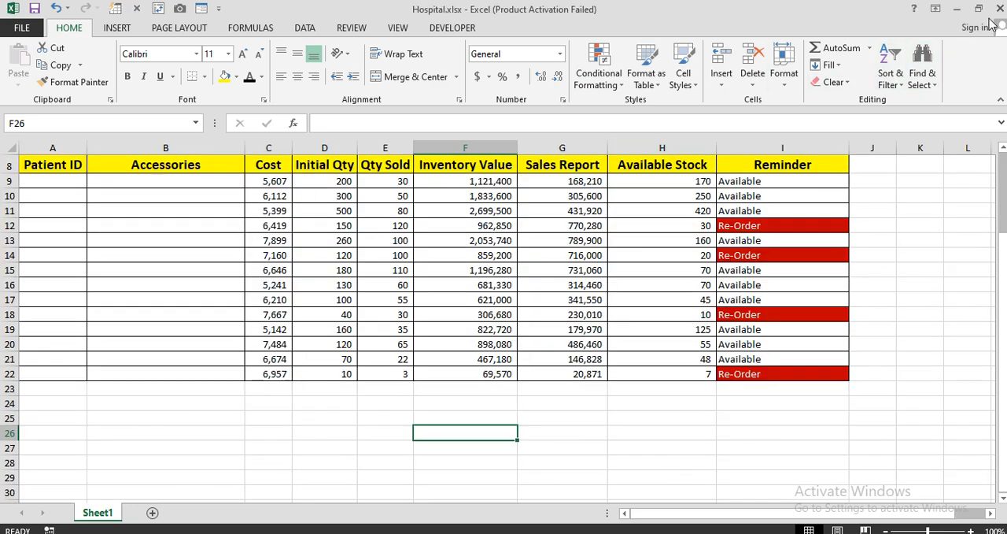
pyautogui.click(1001, 10)
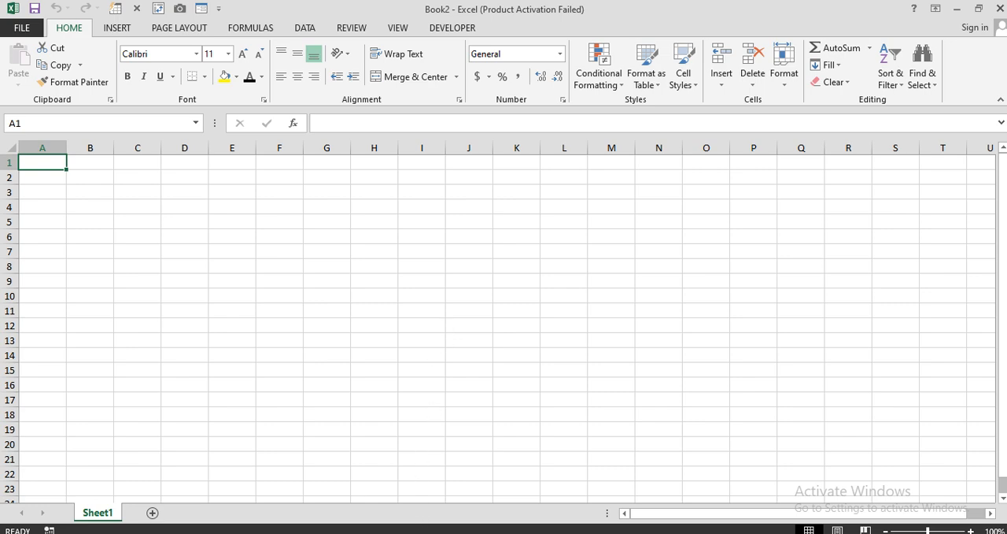
pyautogui.click(419, 532)
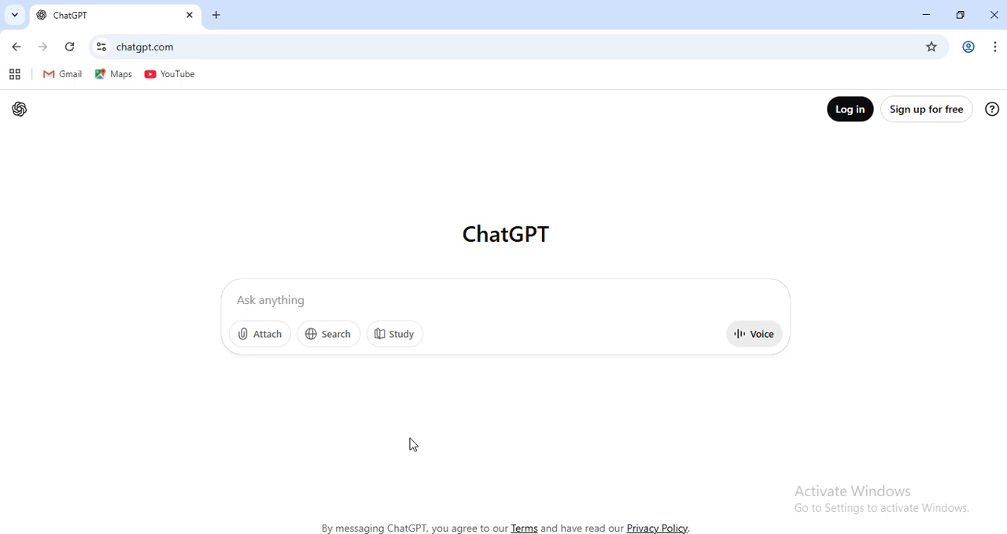
pyautogui.hotkey('alt', 'Tab')
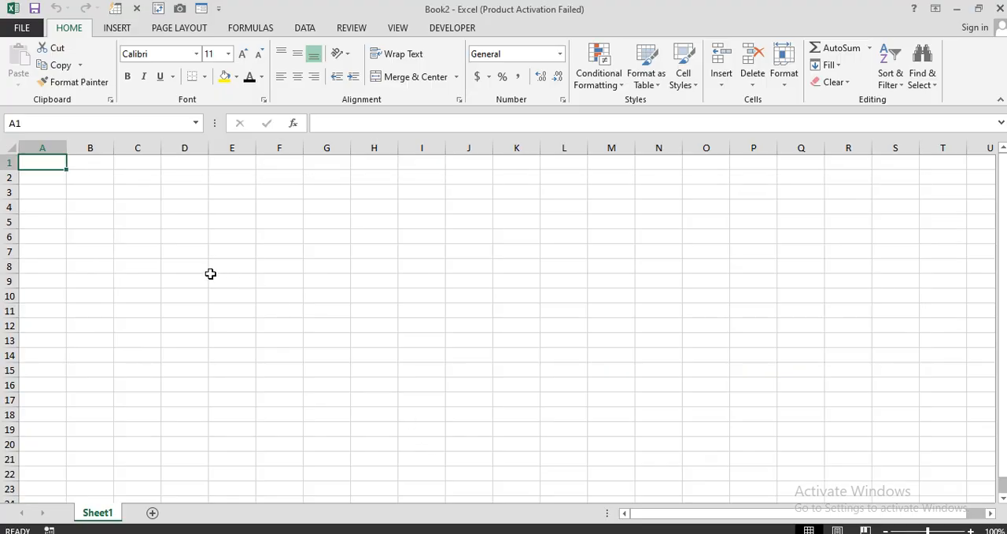
# Narrow column A to a thin margin and enter the header "Patient ID" in B1.
pyautogui.keyDown('ctrl'); pyautogui.scroll(2, 140, 198); pyautogui.keyUp('ctrl')
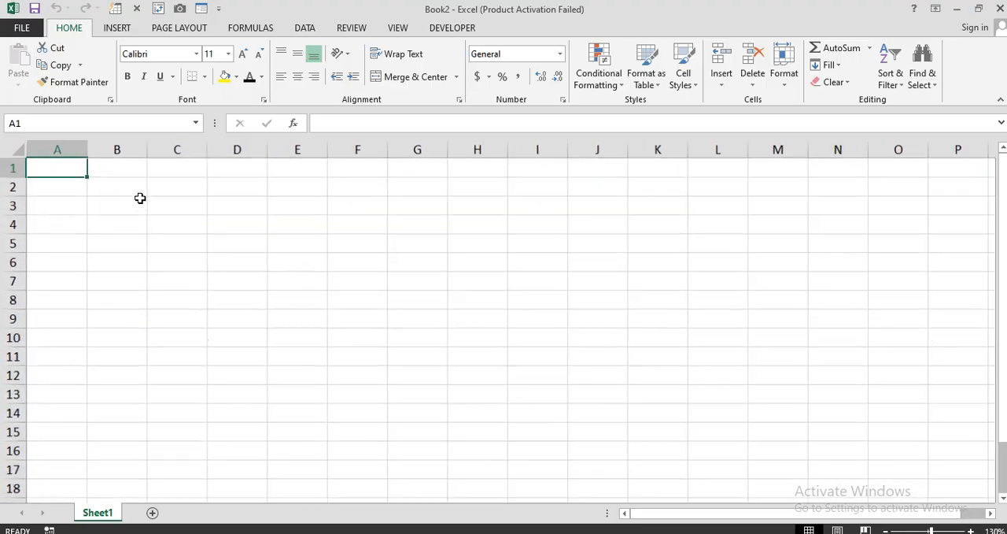
pyautogui.moveTo(89, 150); pyautogui.dragTo(48, 146)
pyautogui.click(81, 175)
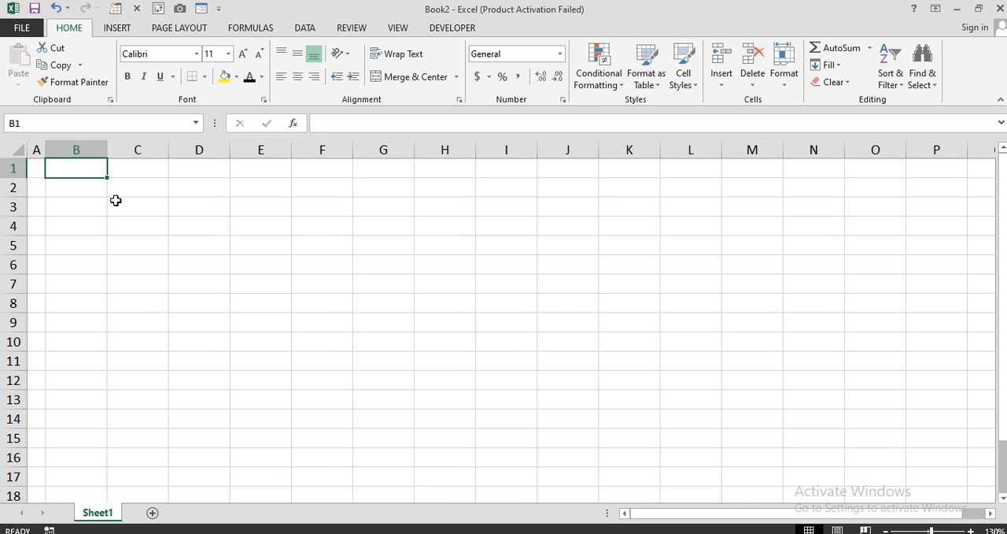
pyautogui.write('Pa')
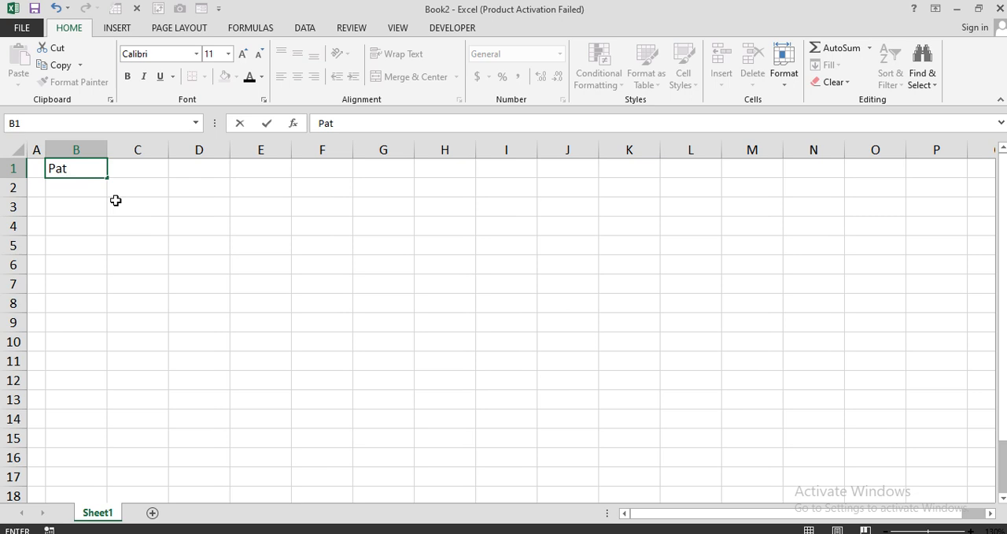
pyautogui.write('tient ID')
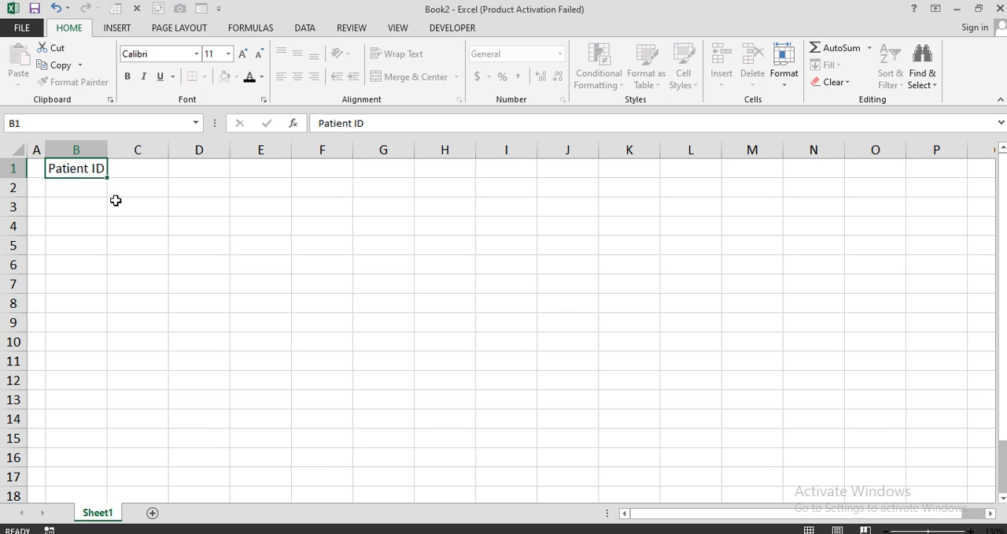
pyautogui.press('Tab')
# Enter the headers "Accessories" in C1 and "Cost" in D1.
pyautogui.write('Acc')
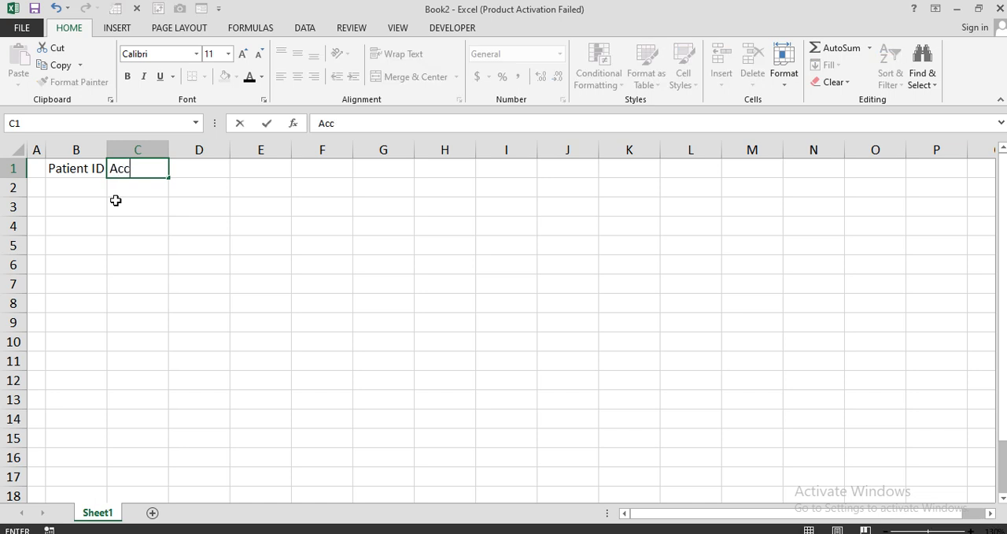
pyautogui.write('essories')
pyautogui.press('Tab')
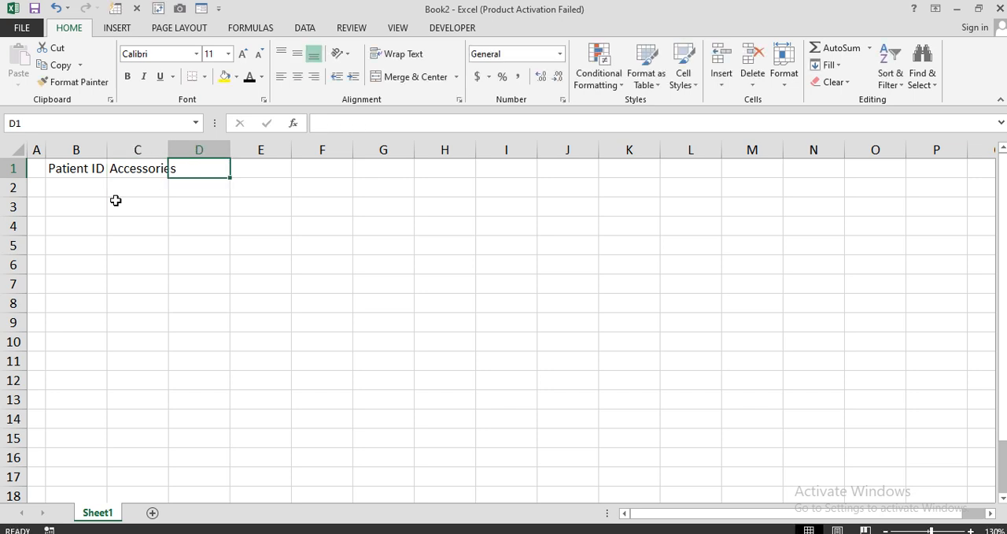
pyautogui.write('Cost')
pyautogui.press('Tab')
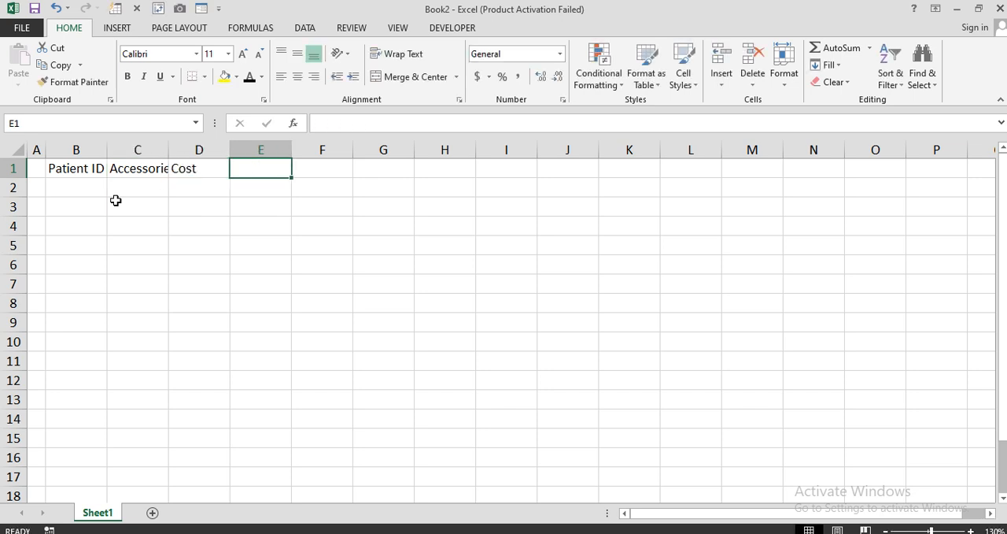
# Enter the headers "Initial Qty" in E1 and "Sold Qty" in F1.
pyautogui.write('Initit')
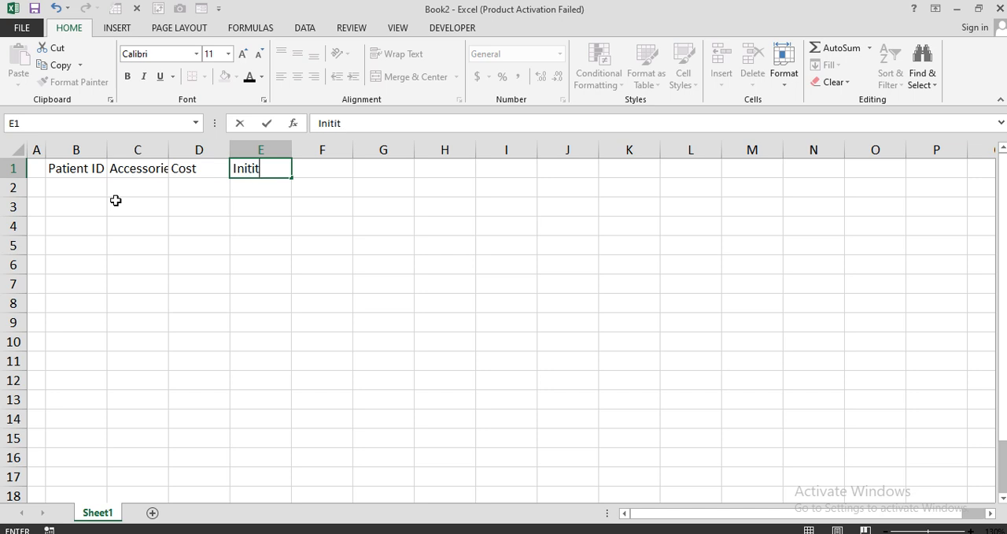
pyautogui.press('BackSpace')
pyautogui.press('BackSpace')
pyautogui.write('ial Qty')
pyautogui.press('Tab')
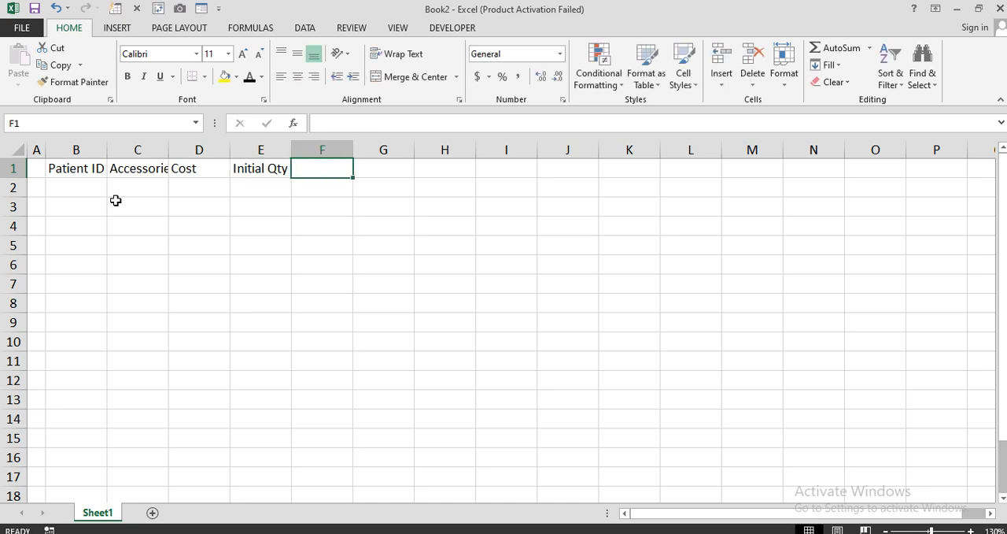
pyautogui.write('Sold')
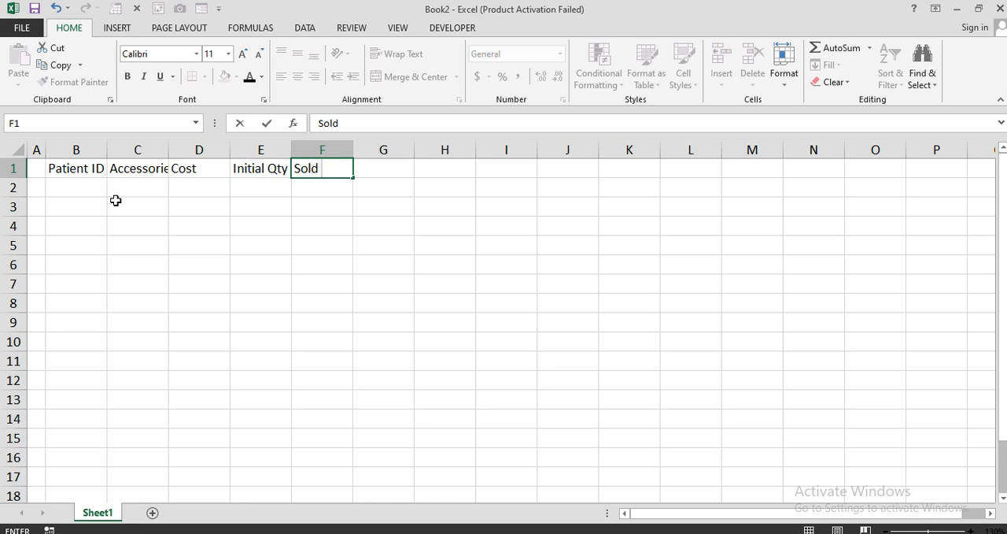
pyautogui.write(' Qty')
pyautogui.press('Tab')
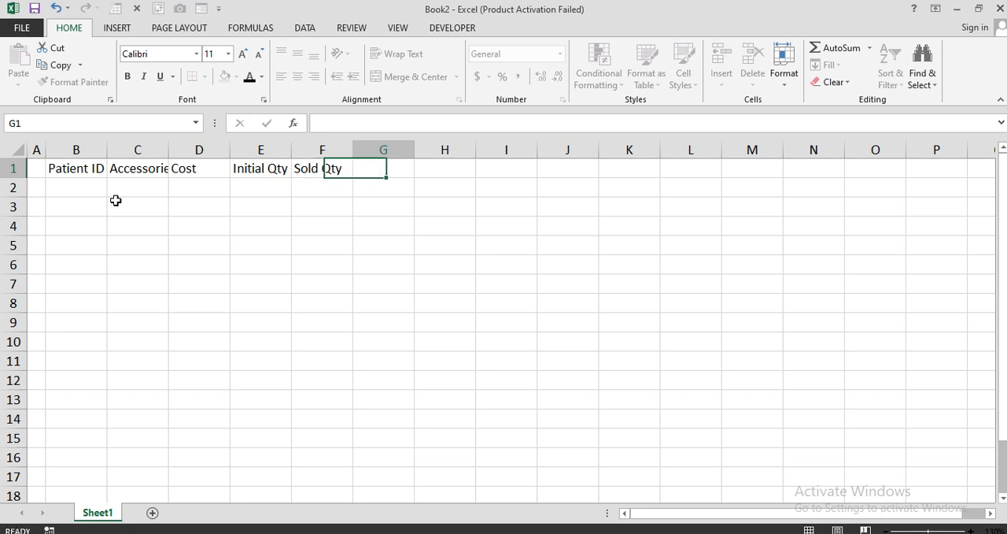
# Enter the headers "Inventory Value" in G1 and "Salae Report" in H1.
pyautogui.write('Inventory')
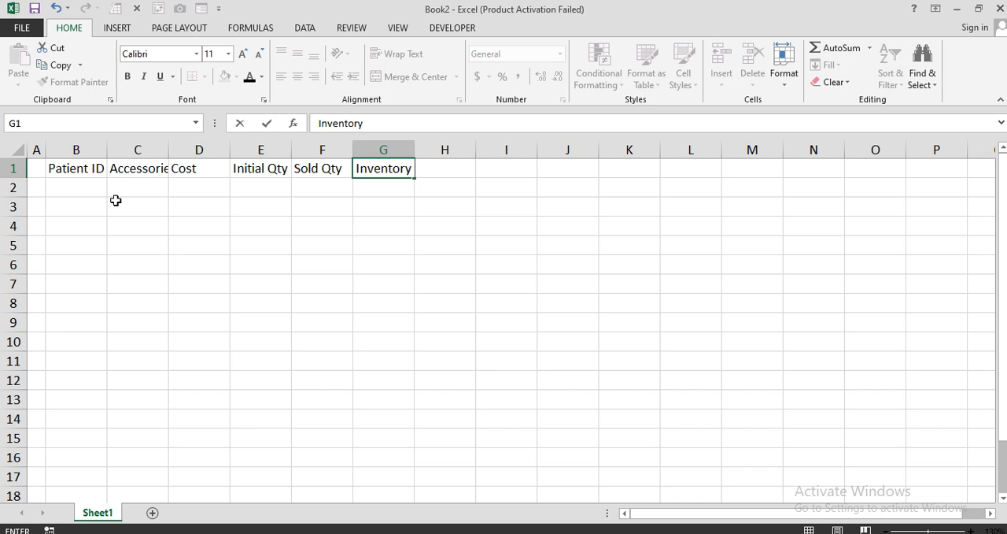
pyautogui.write(' Value')
pyautogui.press('Tab')
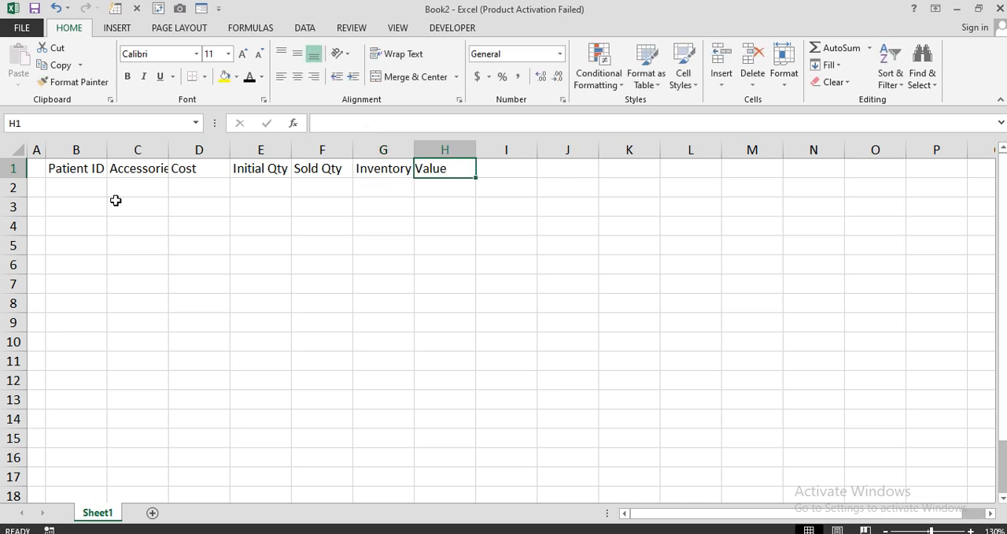
pyautogui.write('Salae ')
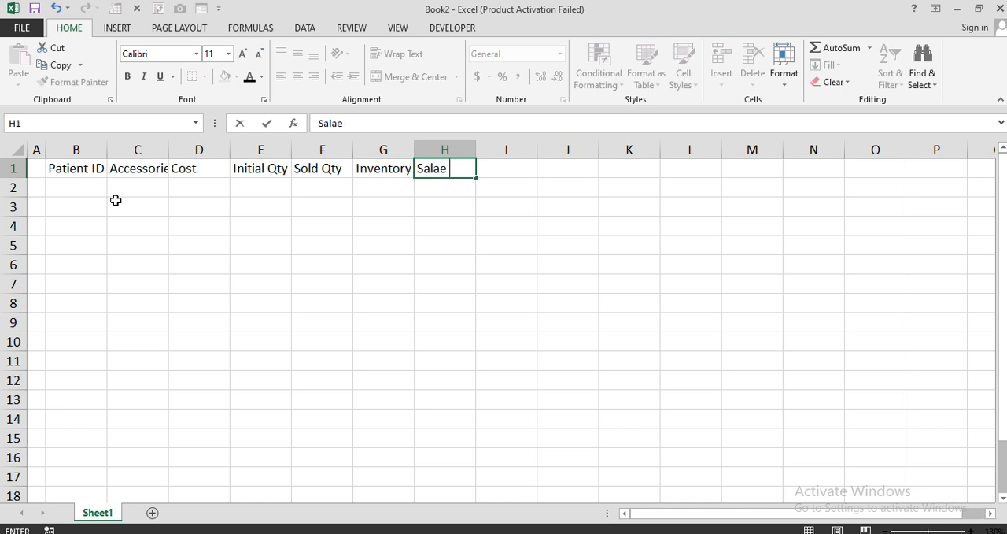
pyautogui.write('Report')
pyautogui.press('Tab')
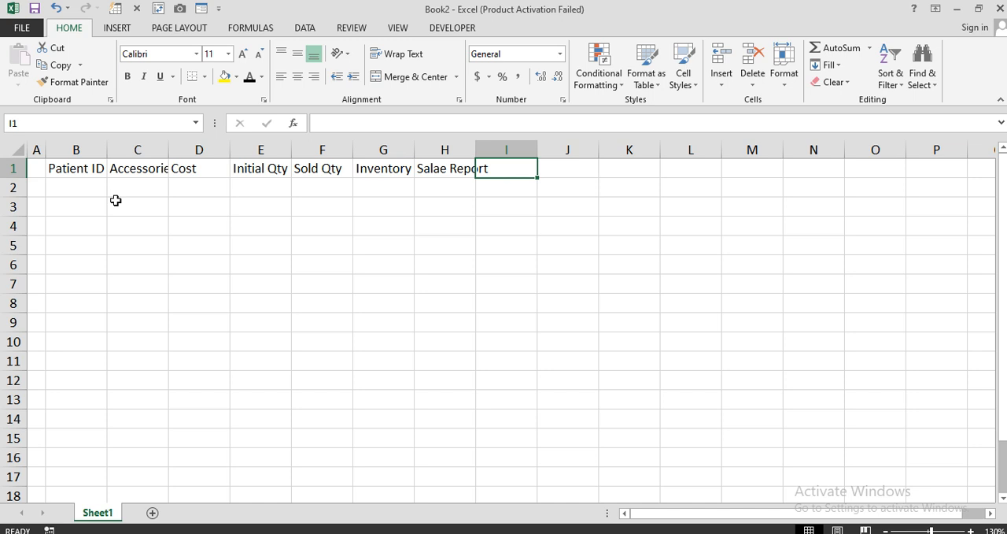
# Leave I1 empty and enter the headers "Available" in J1 and "Reminder" in K1.
pyautogui.press('Tab')
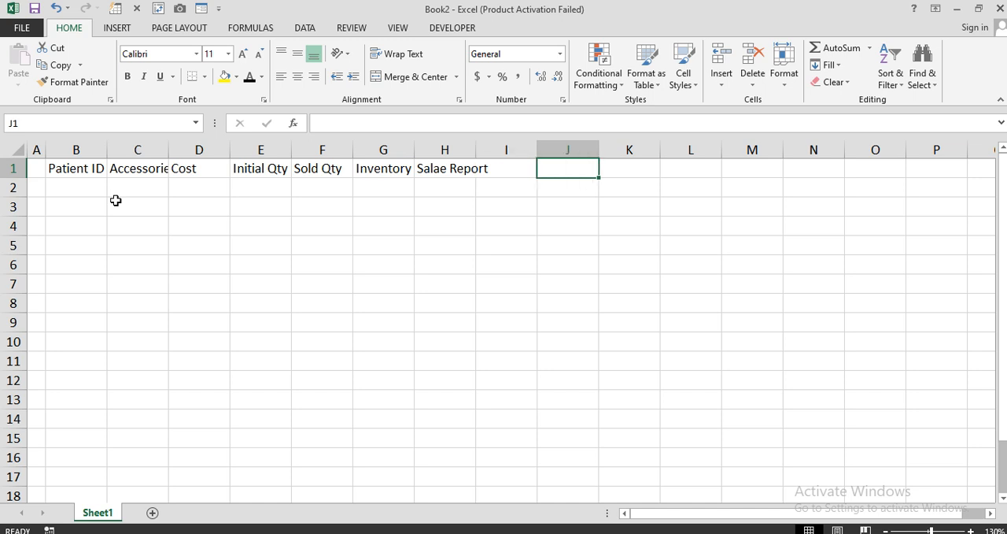
pyautogui.write('Ava')
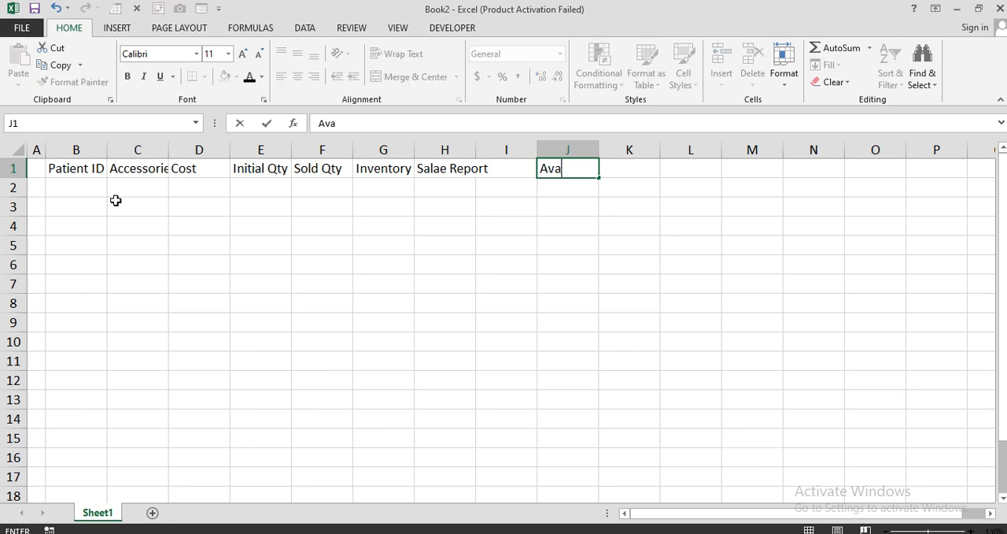
pyautogui.write('ilable')
pyautogui.press('XF86RFKill')
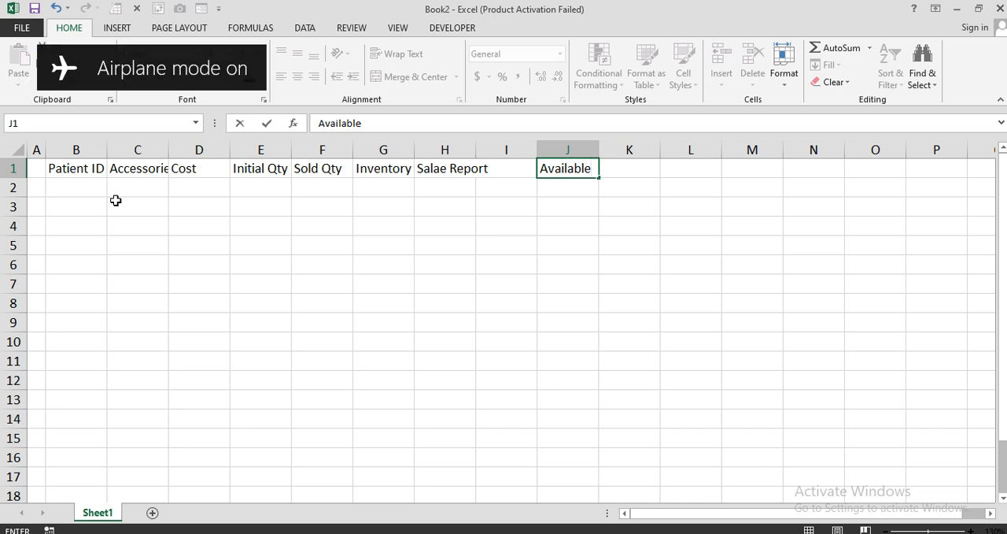
pyautogui.press('XF86RFKill')
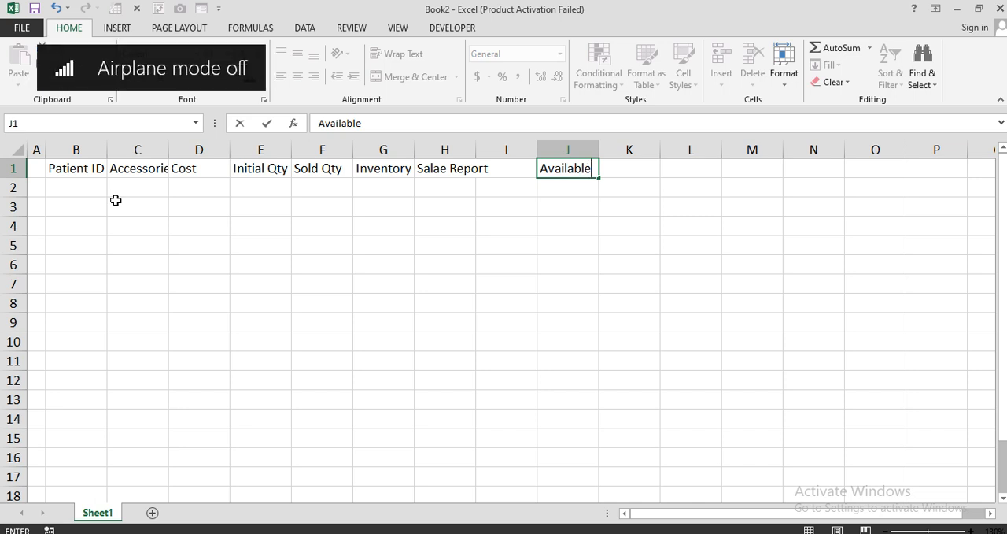
pyautogui.press('Tab')
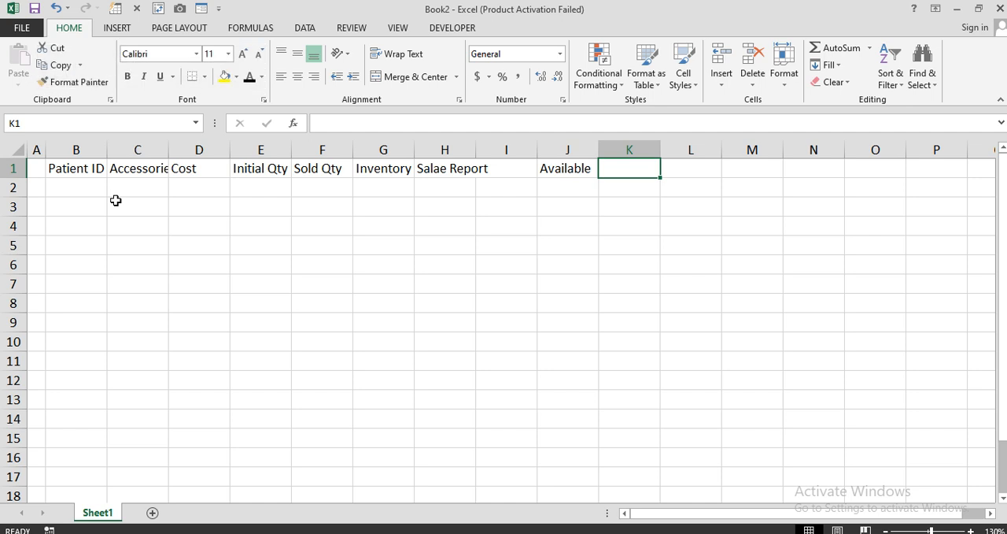
pyautogui.write('Reminder')
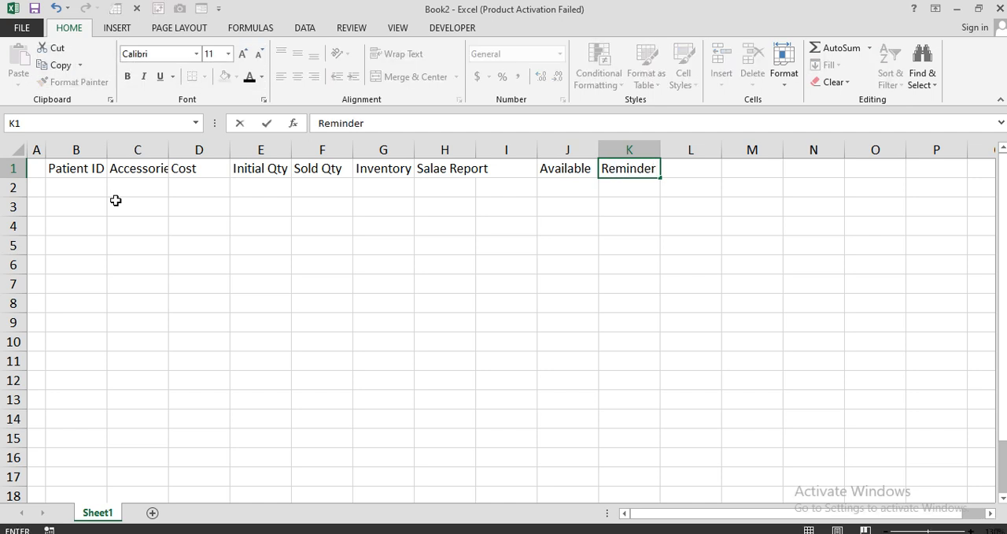
pyautogui.press('Return')
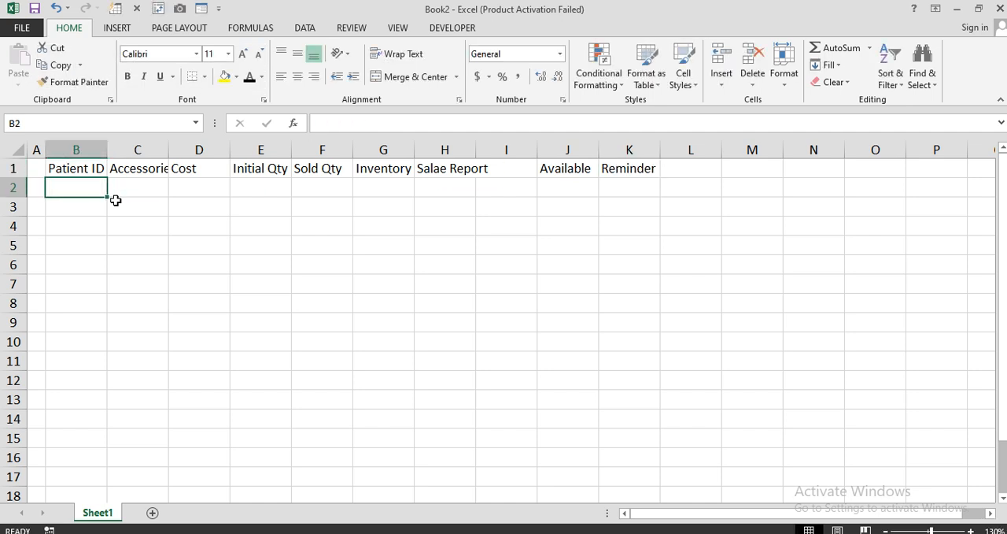
# Autofit the widths of columns B, C and H to their header text.
pyautogui.doubleClick(168, 149)
pyautogui.doubleClick(108, 148)
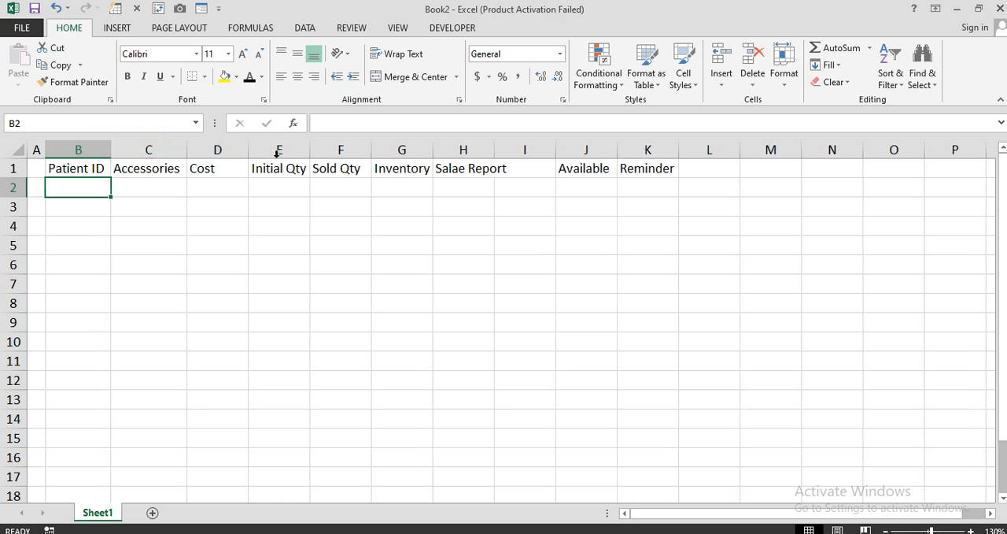
pyautogui.doubleClick(493, 147)
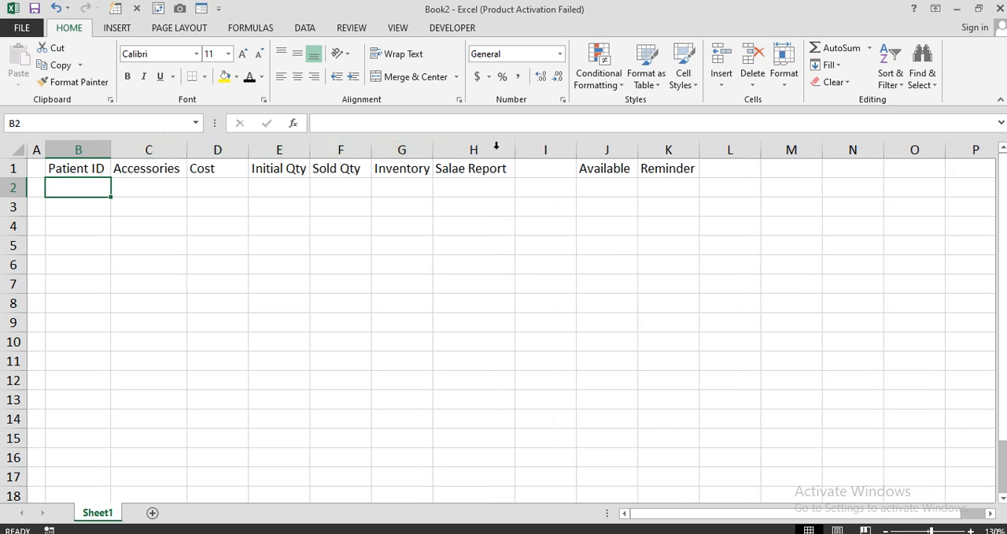
# Move the Available and Reminder headers to I1:J1, autofit column I and widen column J well beyond its header text.
pyautogui.moveTo(590, 166)
pyautogui.mouseDown()
pyautogui.moveTo(666, 172)
pyautogui.moveTo(564, 168)
pyautogui.moveTo(577, 155)
pyautogui.mouseUp()
pyautogui.doubleClick(577, 156)
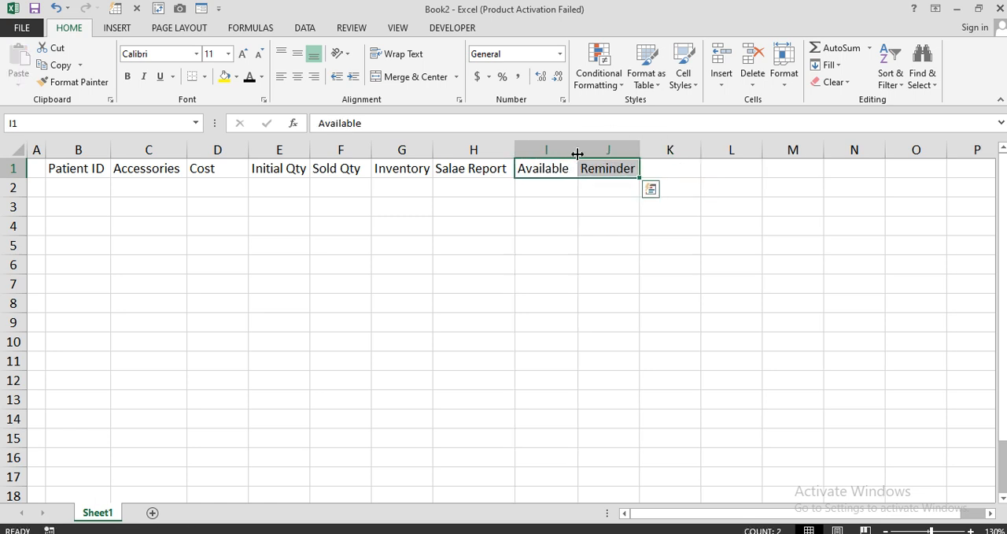
pyautogui.doubleClick(640, 149)
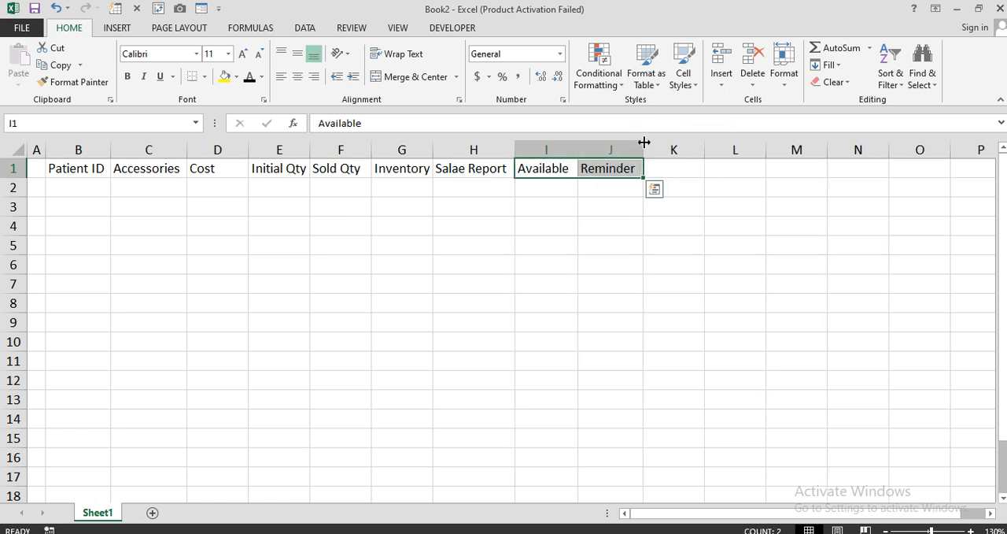
pyautogui.moveTo(643, 143); pyautogui.dragTo(697, 143)
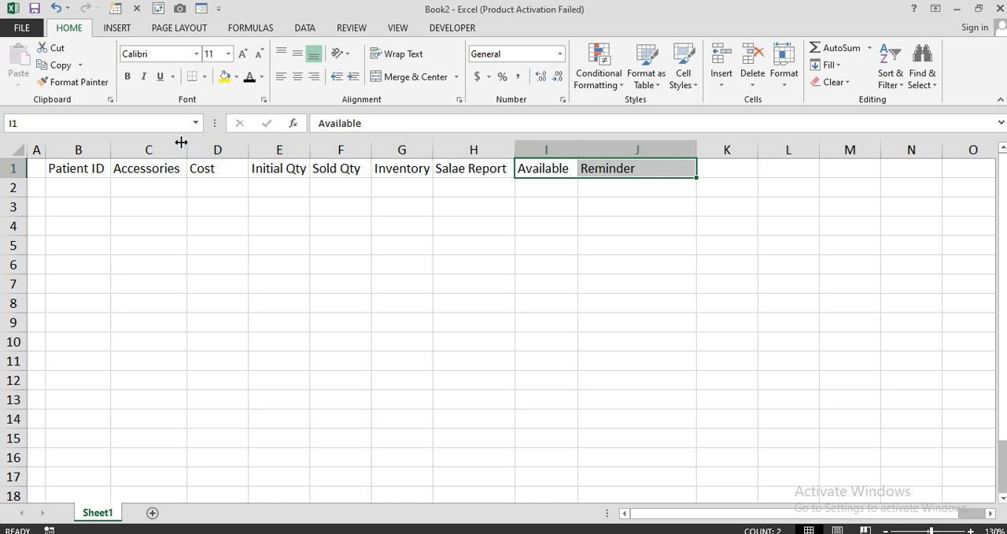
# Widen columns C, D, G, H, I and J so every header has ample room.
pyautogui.moveTo(185, 143); pyautogui.dragTo(223, 146)
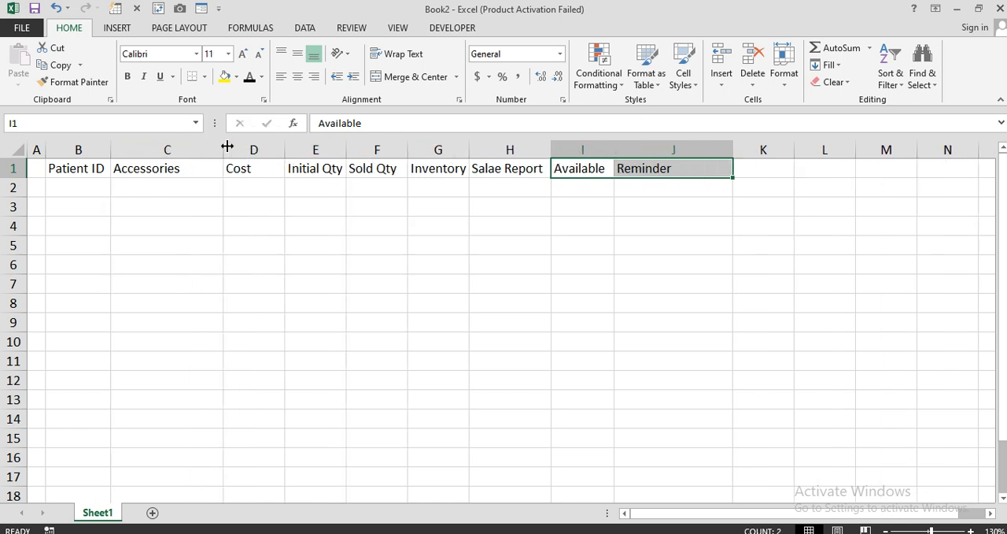
pyautogui.moveTo(299, 146); pyautogui.dragTo(300, 145)
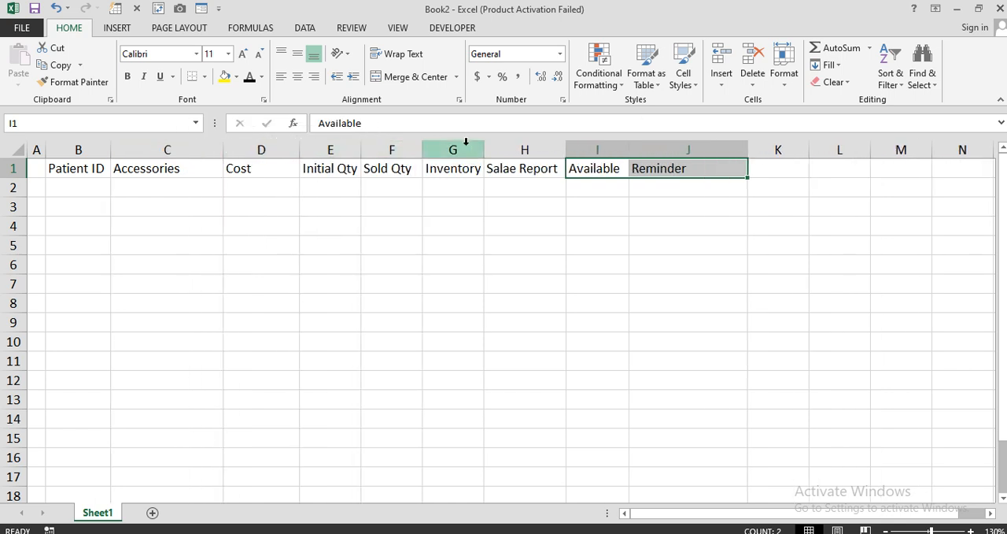
pyautogui.moveTo(484, 145); pyautogui.dragTo(520, 147)
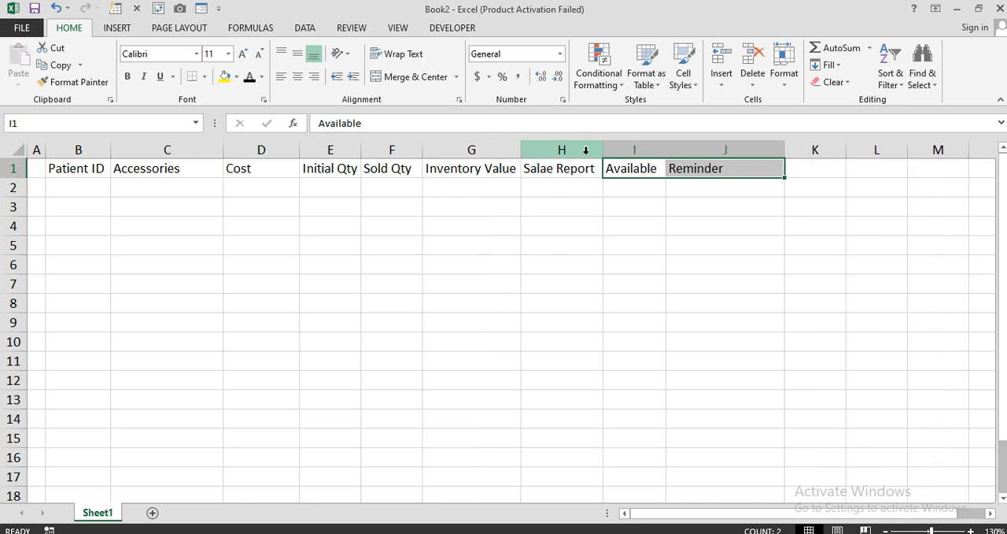
pyautogui.moveTo(602, 148); pyautogui.dragTo(633, 149)
pyautogui.moveTo(695, 148); pyautogui.dragTo(711, 148)
pyautogui.moveTo(829, 149); pyautogui.dragTo(872, 148)
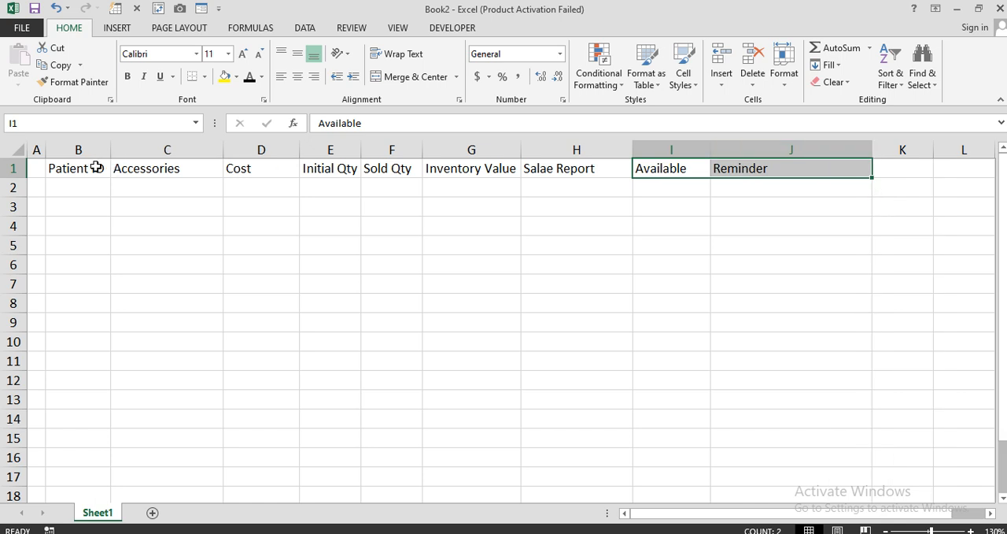
# Format the header row B1:J1 with a standard blue fill and bold white text.
pyautogui.moveTo(97, 168); pyautogui.dragTo(779, 167)
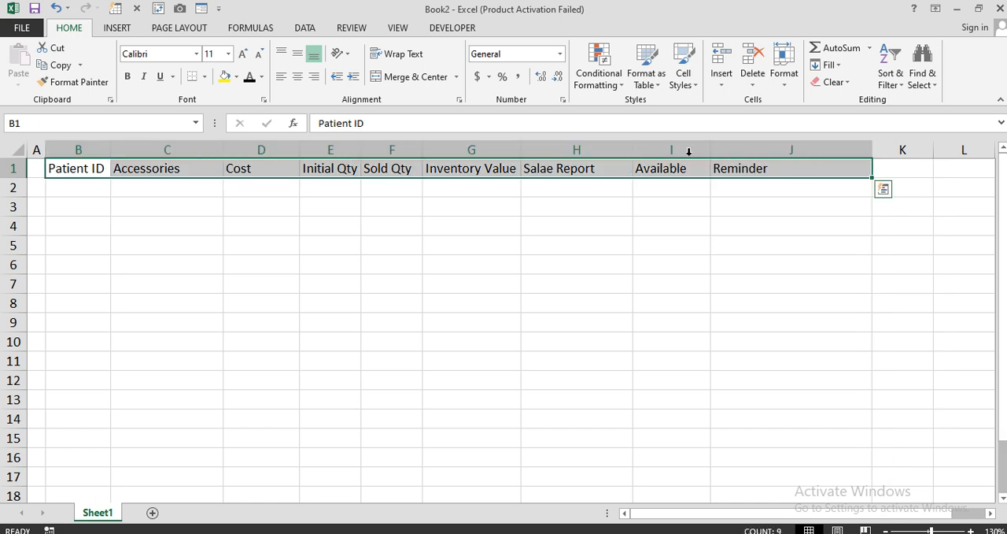
pyautogui.click(236, 76)
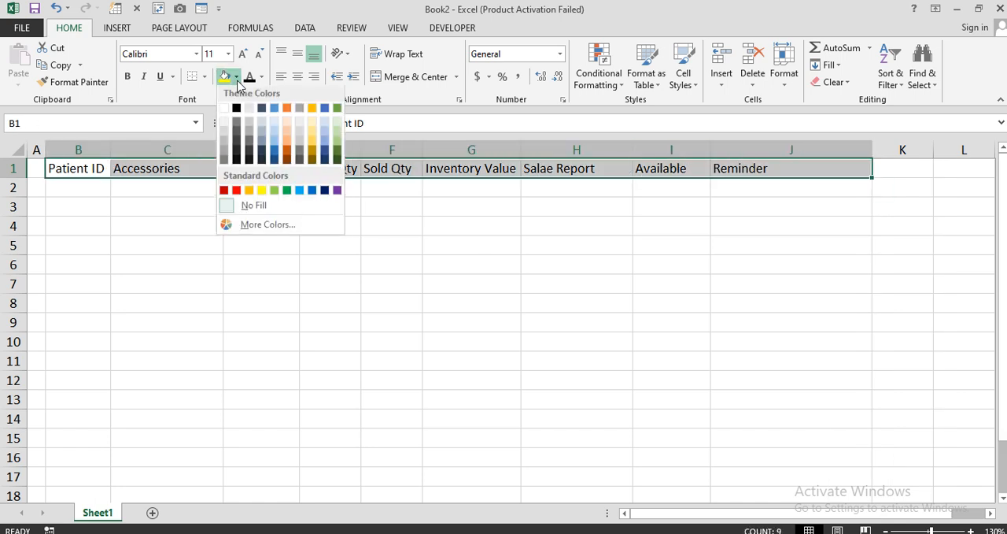
pyautogui.click(312, 193)
pyautogui.click(262, 77)
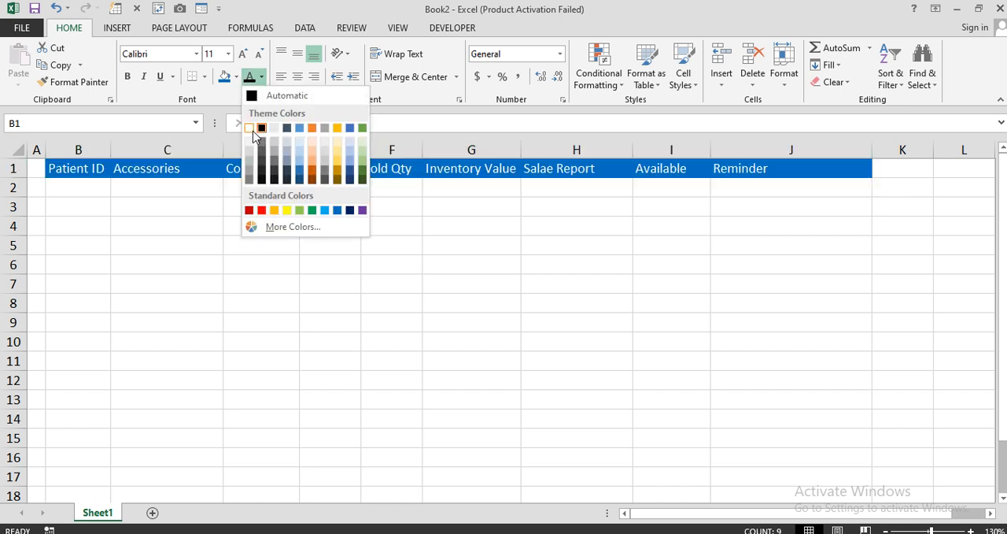
pyautogui.click(261, 128)
pyautogui.click(129, 78)
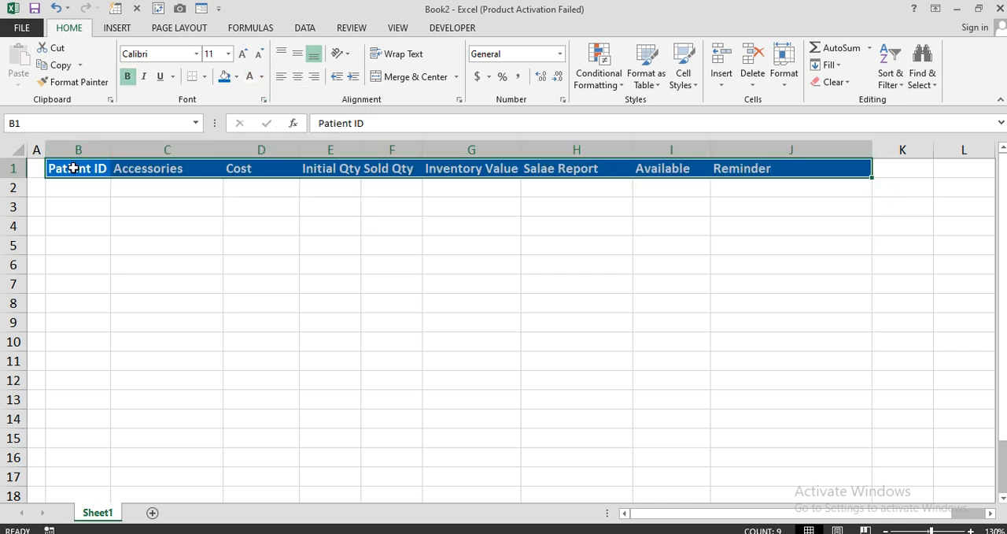
# Apply all borders to the table range B1:J11.
pyautogui.moveTo(74, 166); pyautogui.dragTo(753, 361)
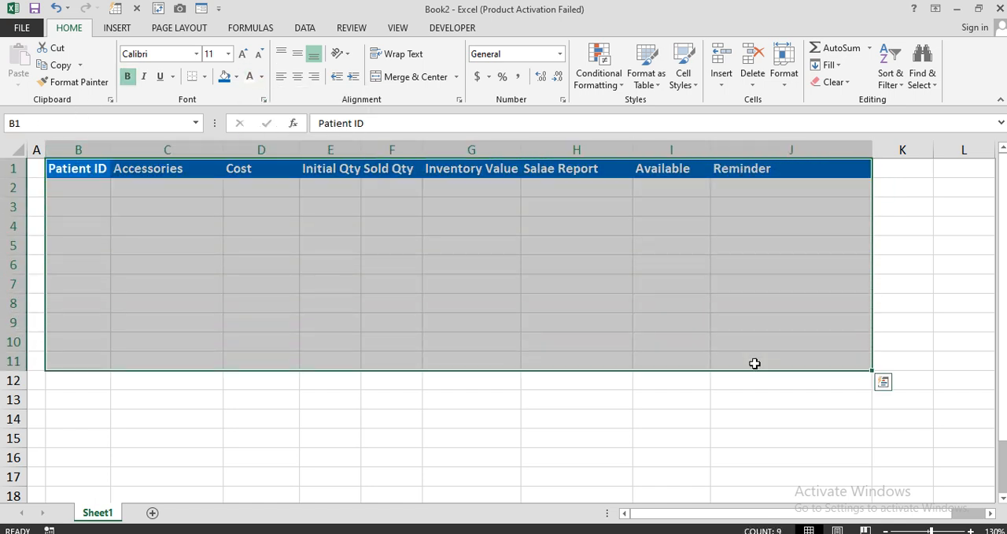
pyautogui.click(204, 76)
pyautogui.click(230, 203)
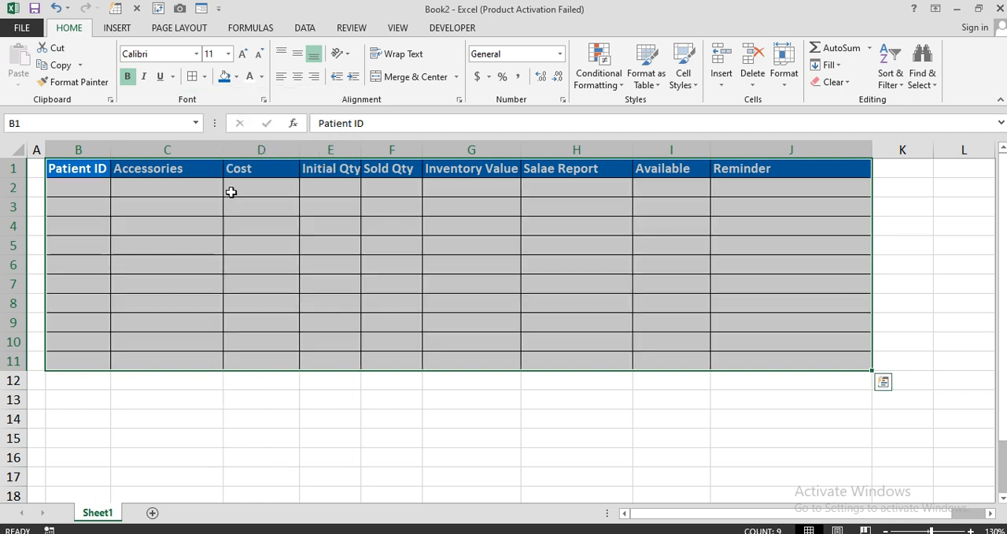
pyautogui.click(197, 221)
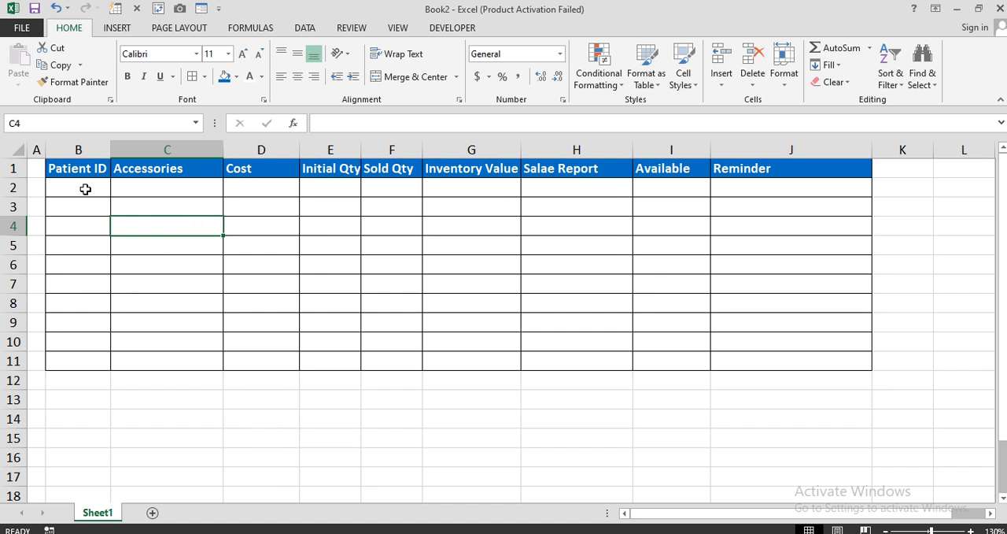
pyautogui.click(127, 188)
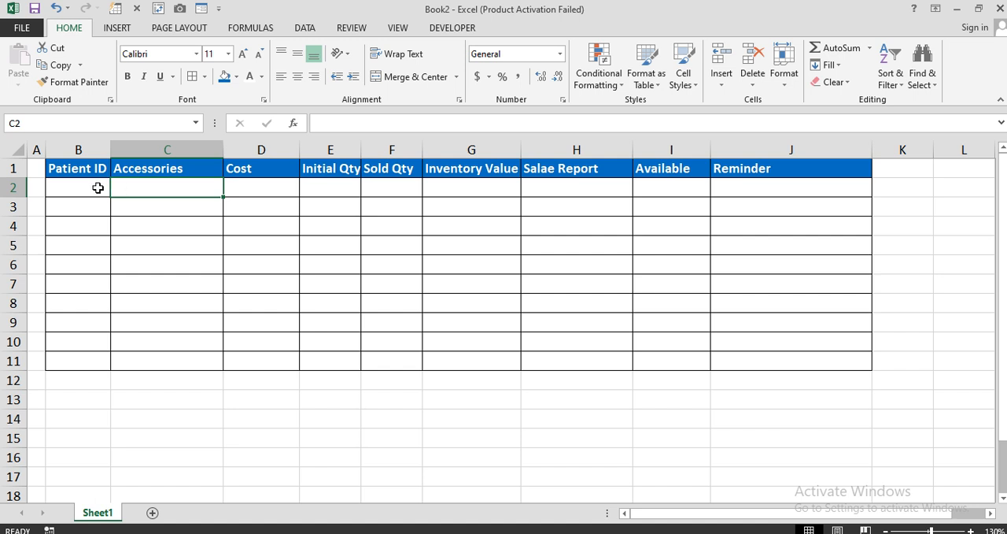
pyautogui.click(93, 187)
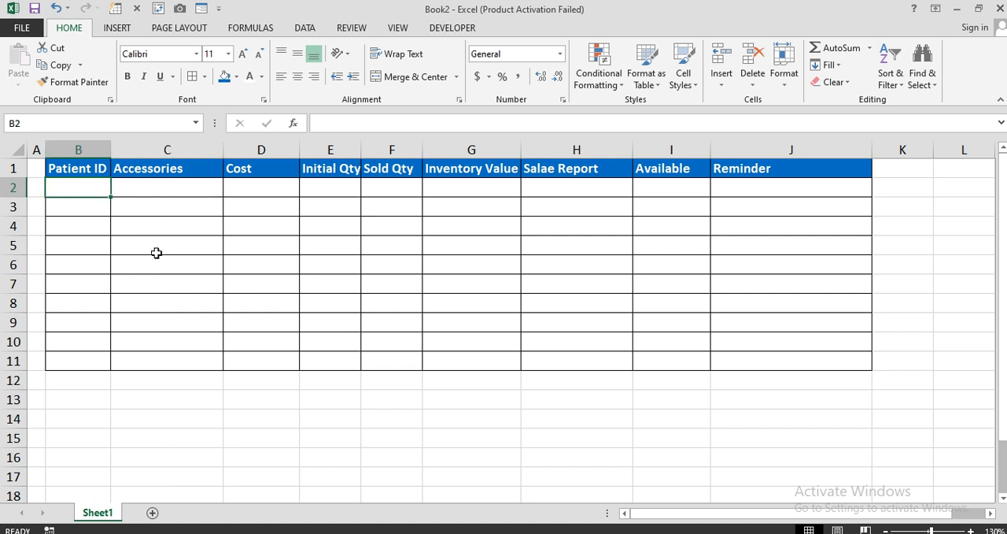
pyautogui.write('1')
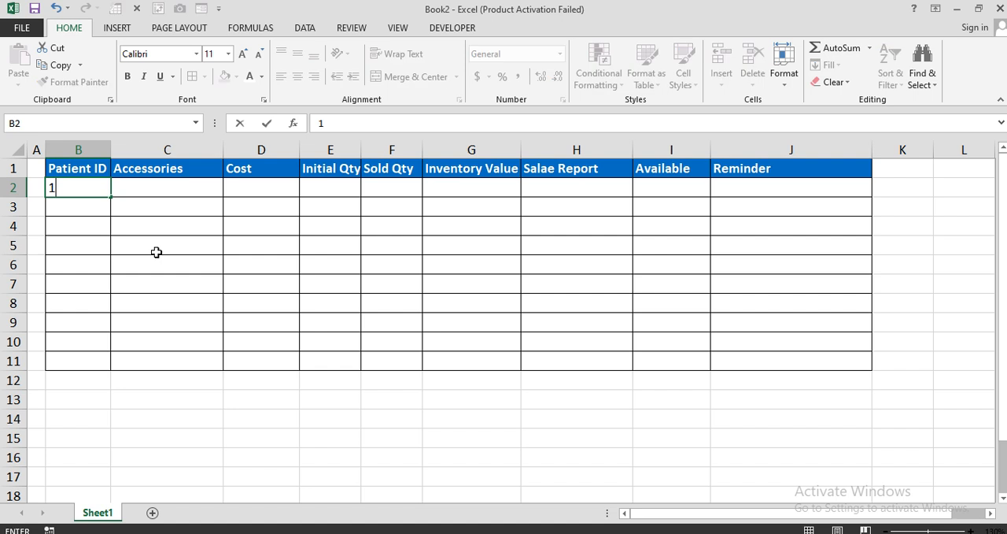
pyautogui.press('Return')
pyautogui.write('2')
pyautogui.press('Return')
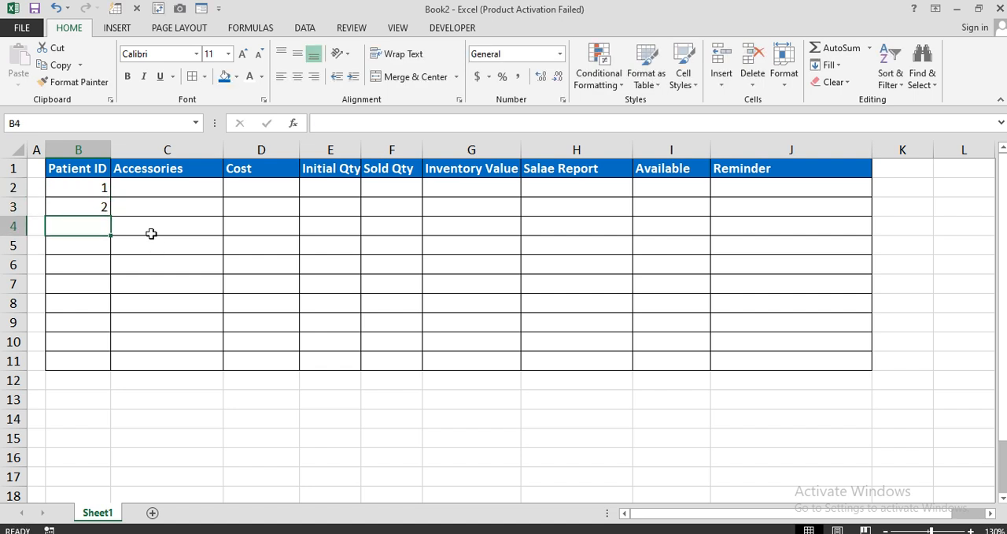
pyautogui.moveTo(105, 188); pyautogui.dragTo(103, 200)
pyautogui.press('Delete')
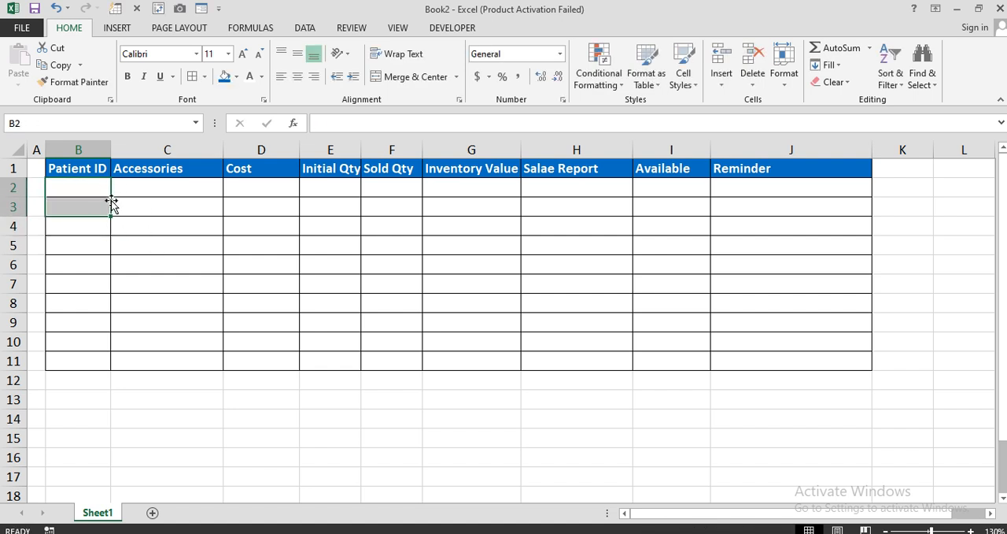
# Switch to ChatGPT and begin a prompt with "Excel main Sheet1 main cell no".
pyautogui.click(145, 192)
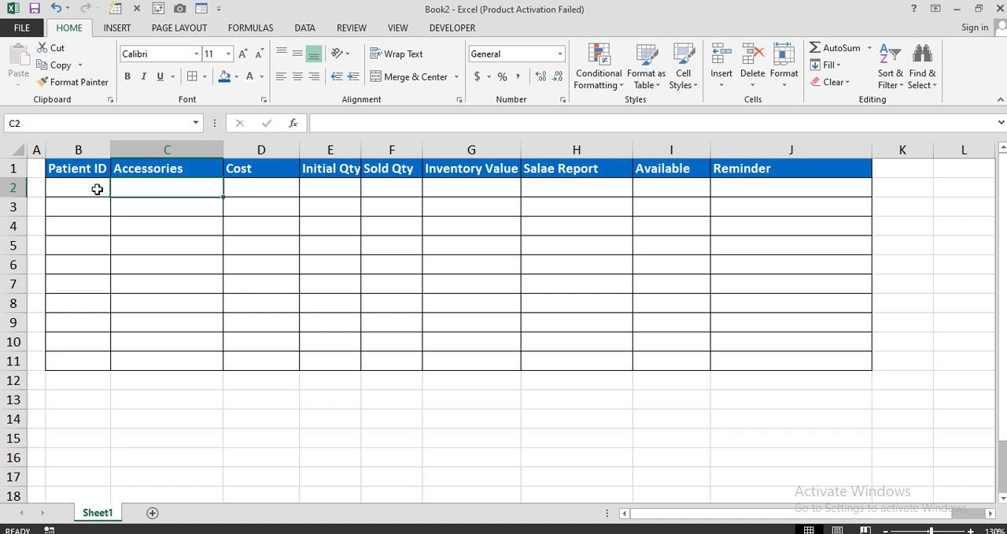
pyautogui.moveTo(88, 187); pyautogui.dragTo(88, 360)
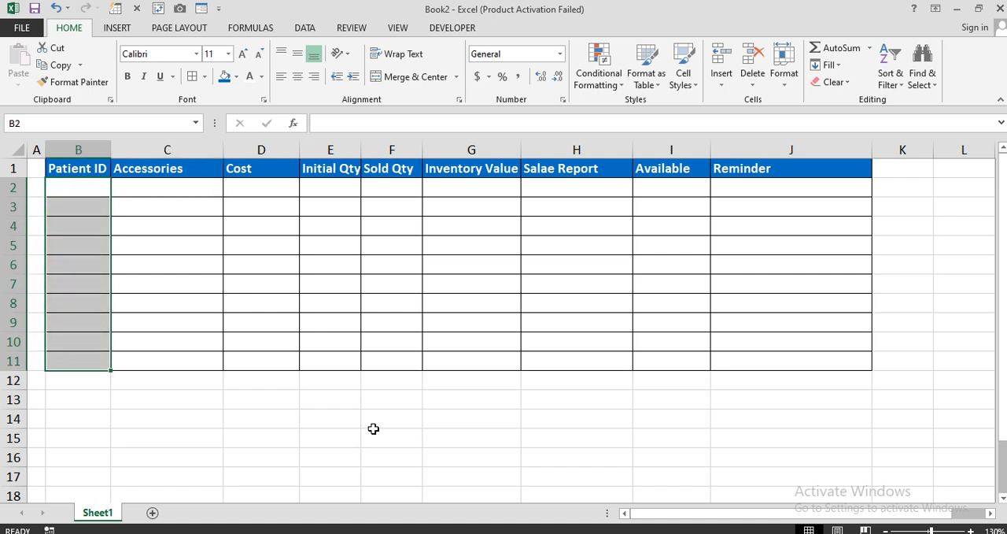
pyautogui.click(185, 193)
pyautogui.moveTo(190, 234); pyautogui.dragTo(199, 360)
pyautogui.hotkey('alt', 'Tab')
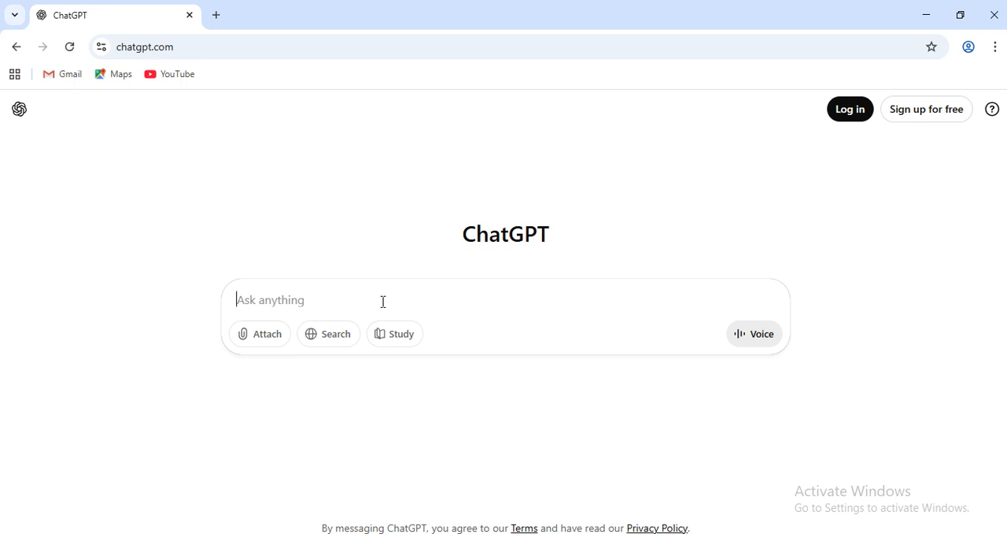
pyautogui.write('Excel')
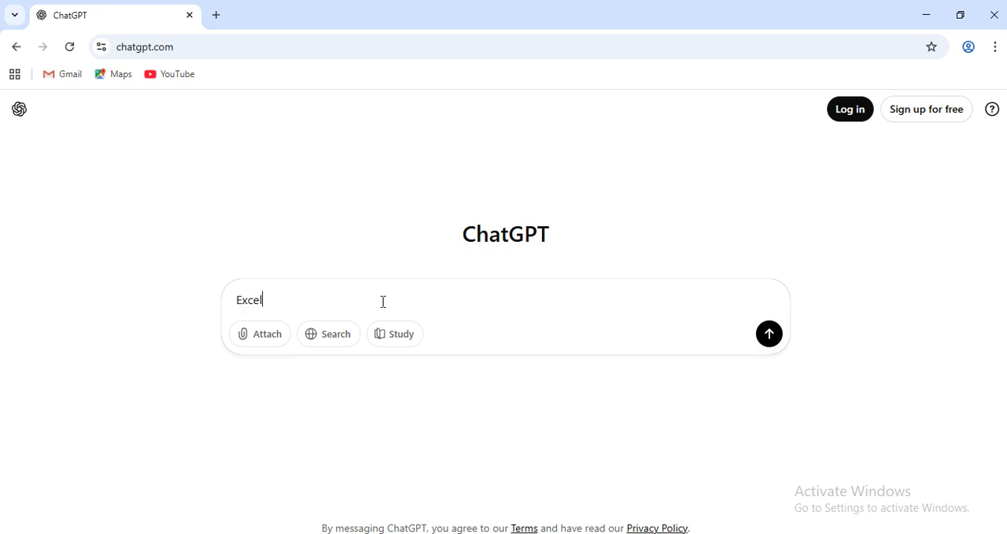
pyautogui.write(' main Sheet1 main cell no')
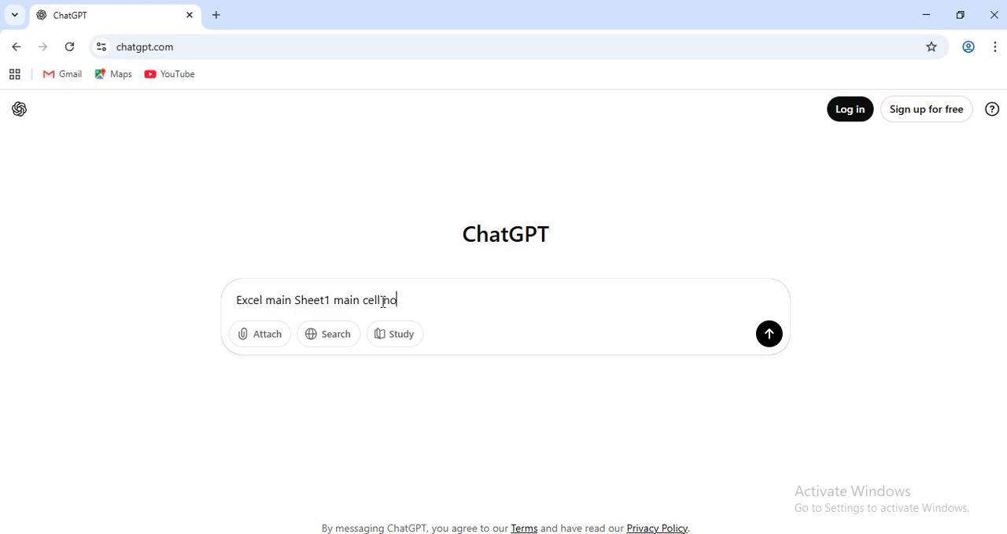
# Check the Accessories cell range in Excel and continue the ChatGPT prompt with "C2:C11 jo bi likhe".
pyautogui.hotkey('alt', 'Tab')
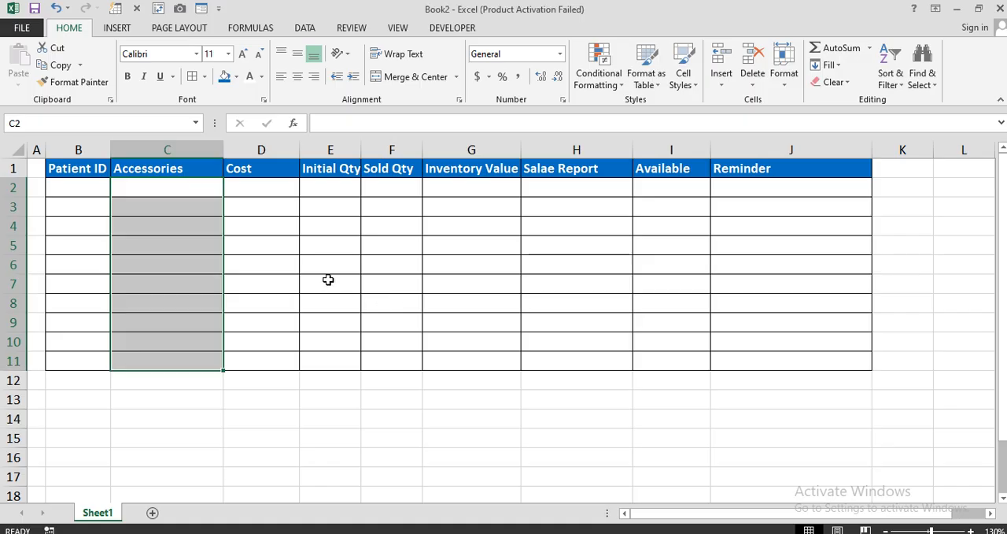
pyautogui.click(156, 193)
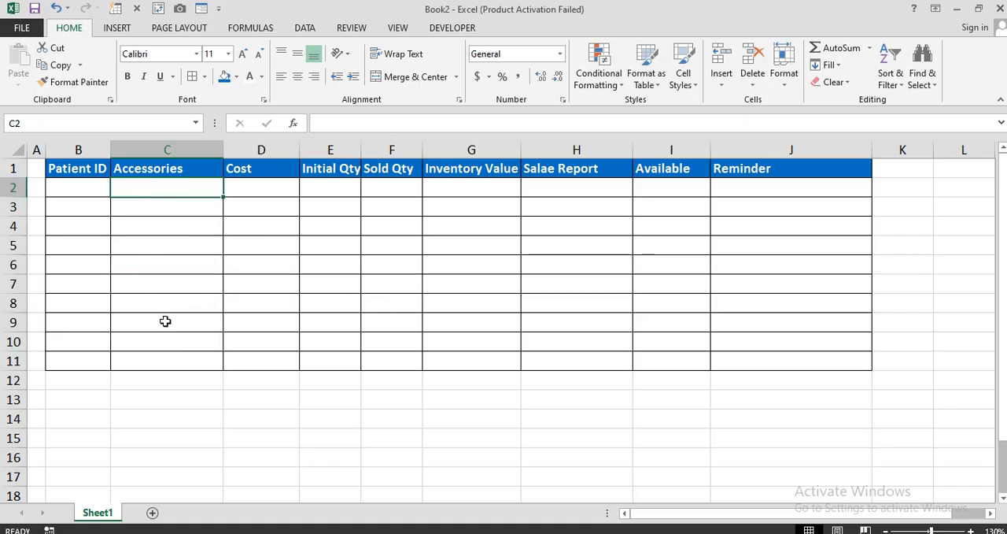
pyautogui.hotkey('alt', 'Tab')
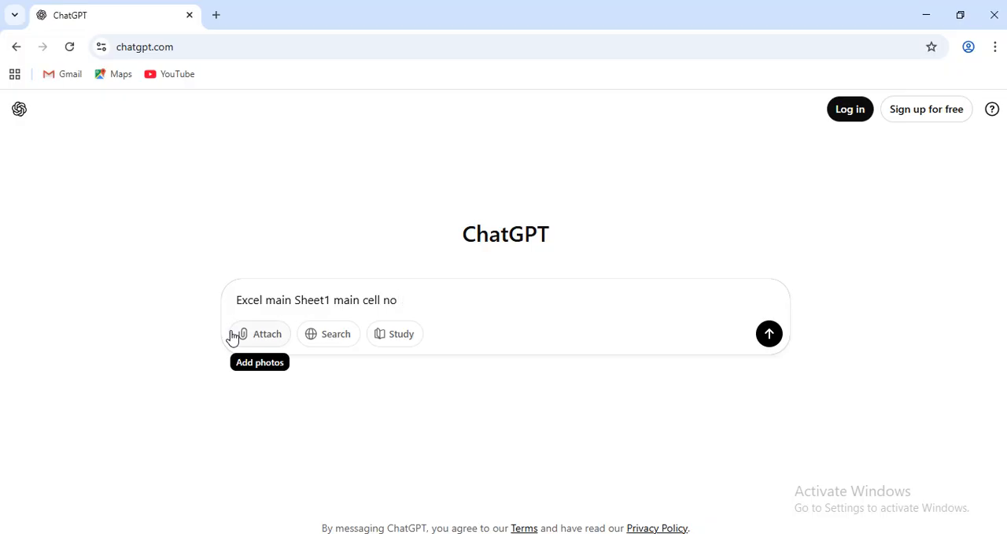
pyautogui.write('C2')
pyautogui.write(':C11 jo bi likhe to')
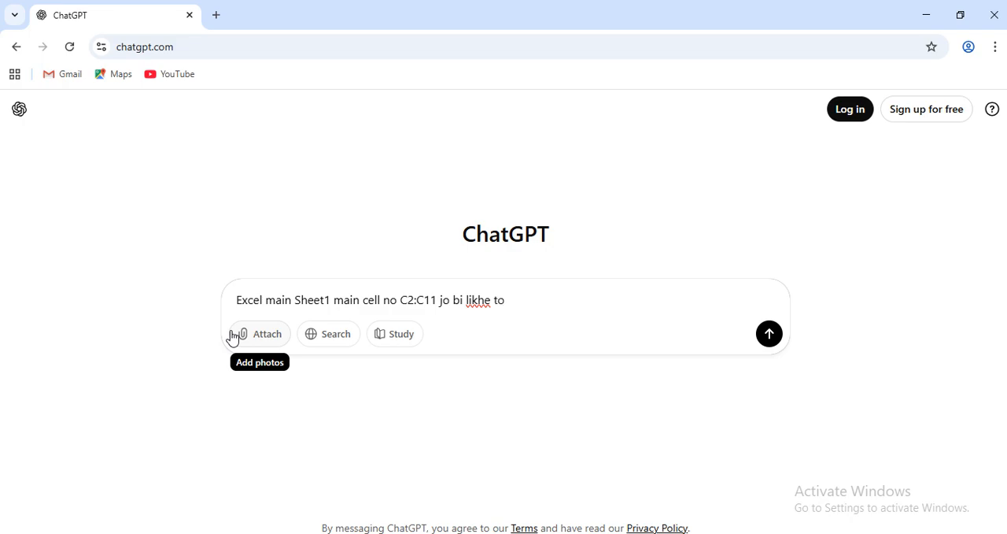
# Check the Patient ID cell range in Excel and extend the ChatGPT prompt with "to B2:B11".
pyautogui.hotkey('alt', 'Tab')
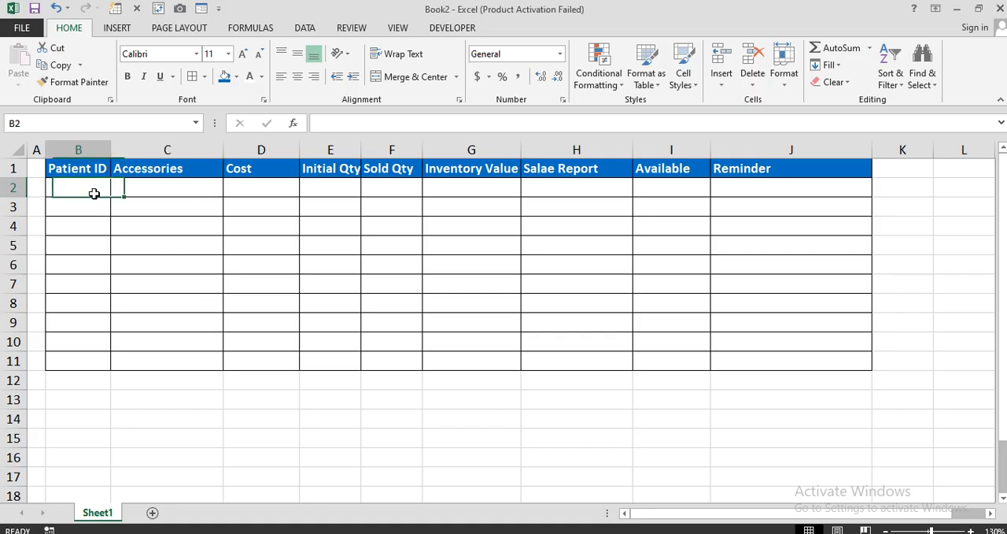
pyautogui.moveTo(95, 192); pyautogui.dragTo(95, 355)
pyautogui.hotkey('alt', 'Tab')
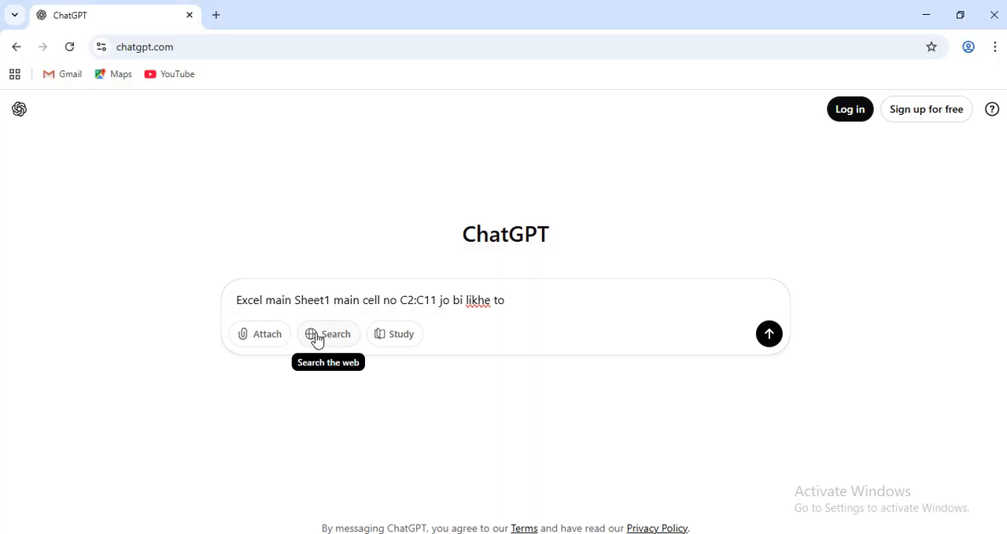
pyautogui.write('2:y')
pyautogui.press('XF86RFKill')
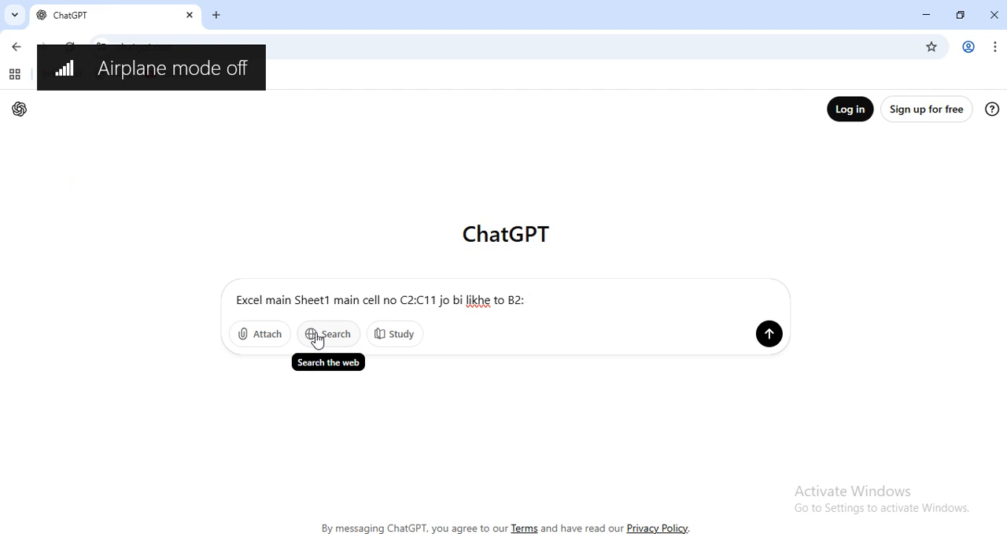
pyautogui.write('B11')
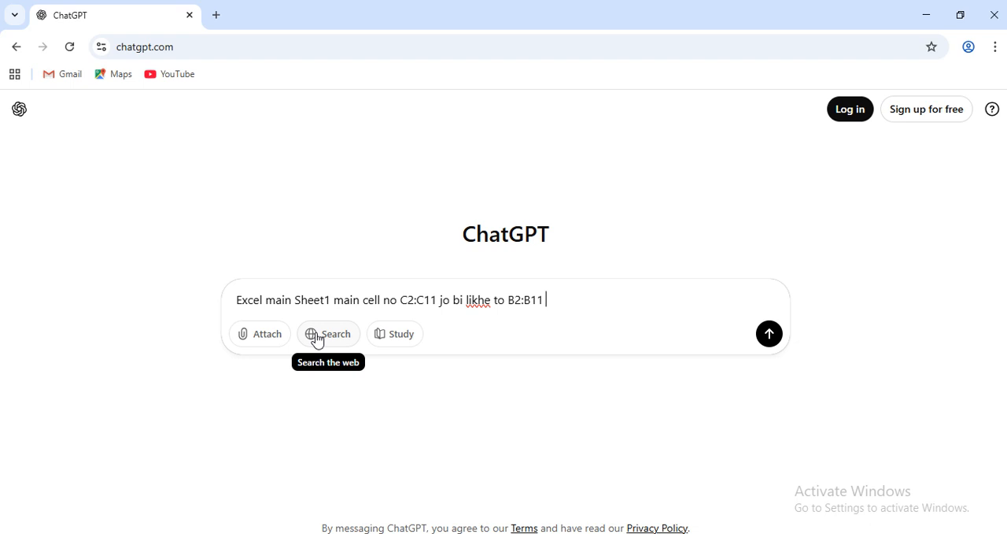
pyautogui.write(' main serial no generat')
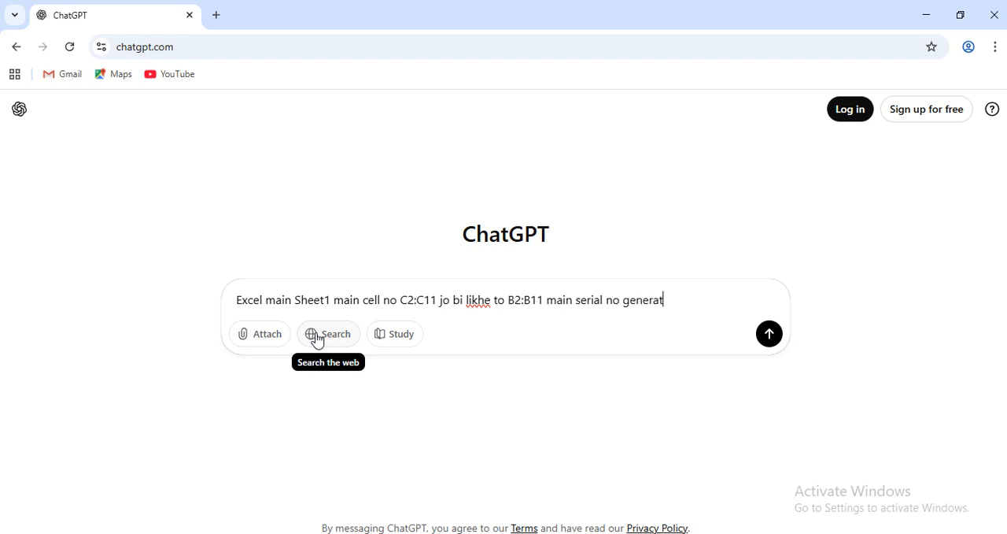
pyautogui.write('e ho jay formula batao')
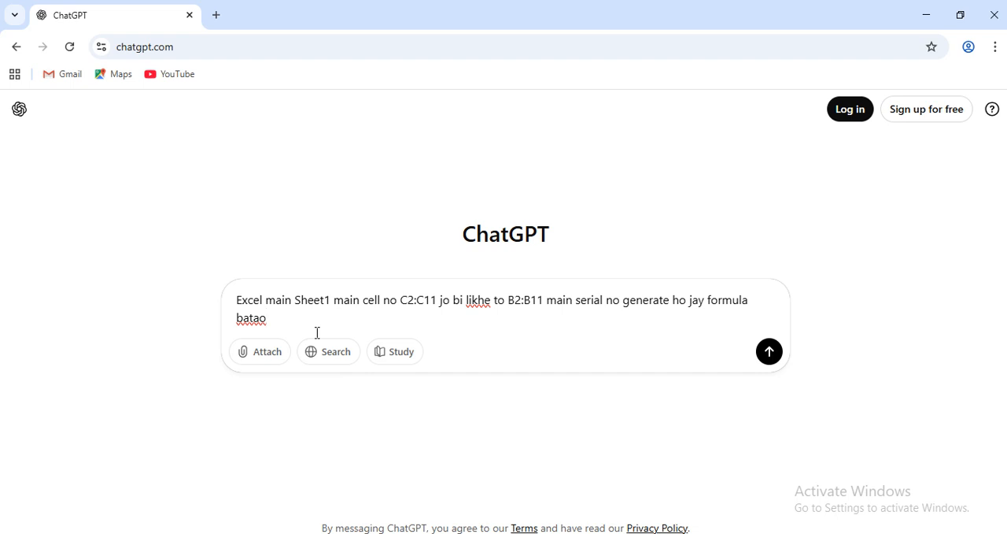
# Complete the prompt with "main serial no generate ho jay formula batao" and send it.
pyautogui.press('Return')
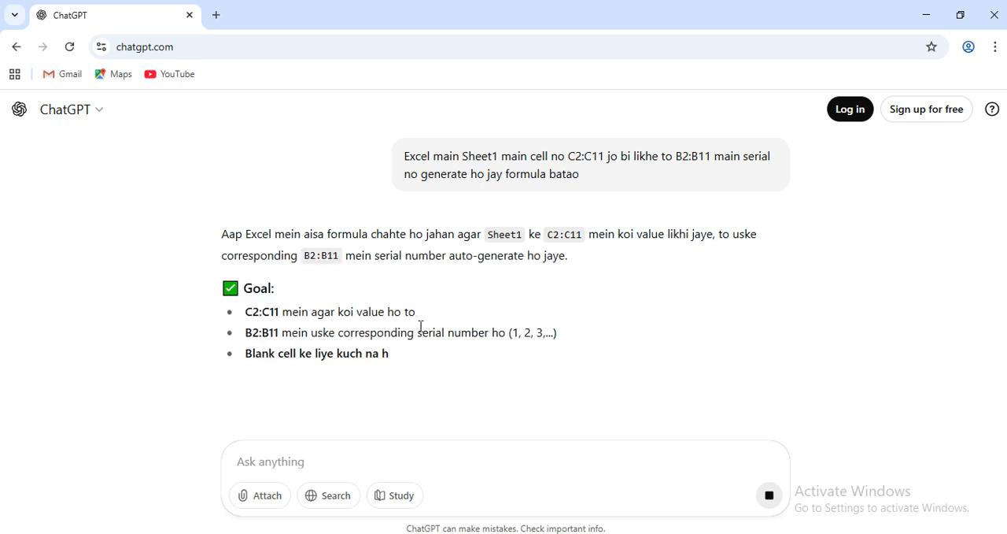
# Review the suggested serial number formula for B2 and its explanation in the answer.
pyautogui.scroll(-2, 583, 340)
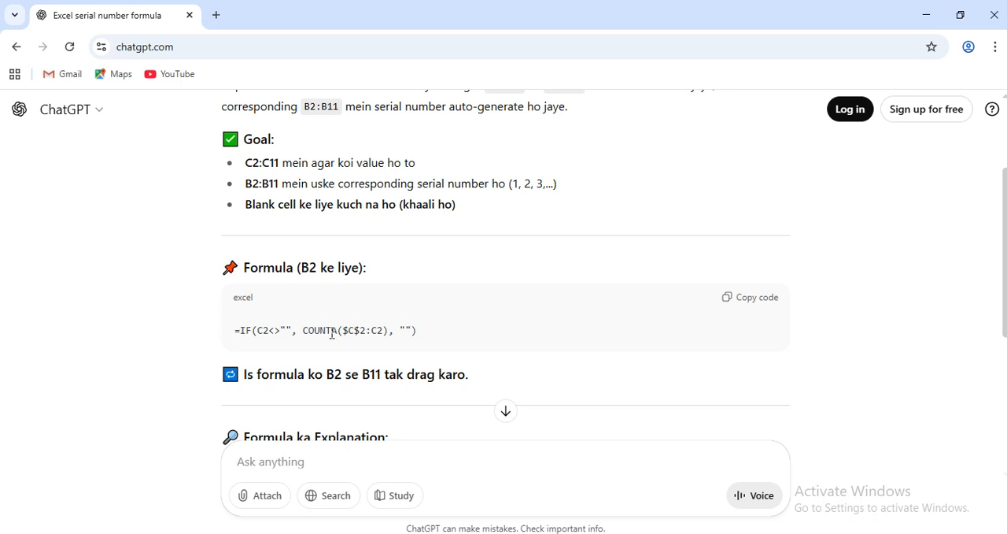
pyautogui.scroll(-2, 366, 344)
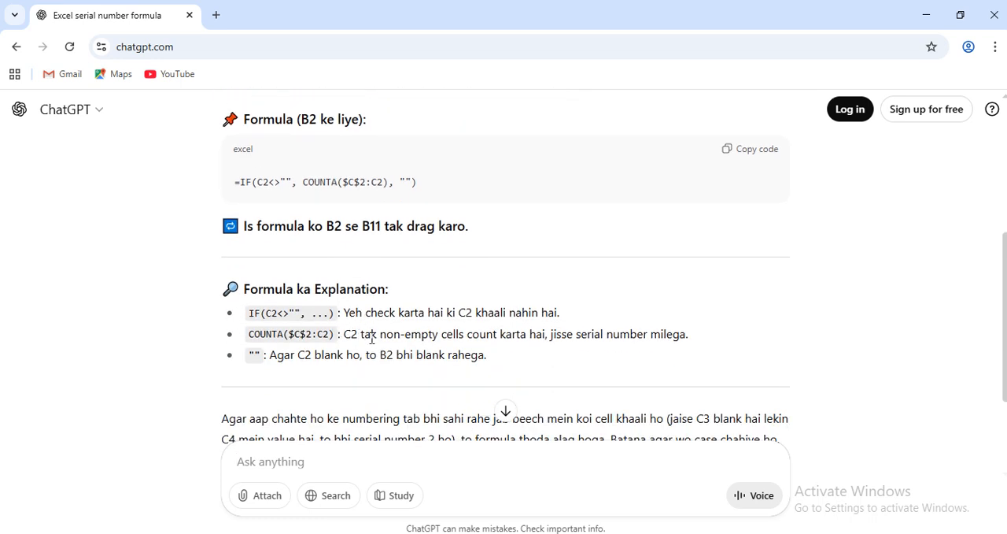
pyautogui.scroll(-2, 373, 339)
pyautogui.scroll(3, 373, 345)
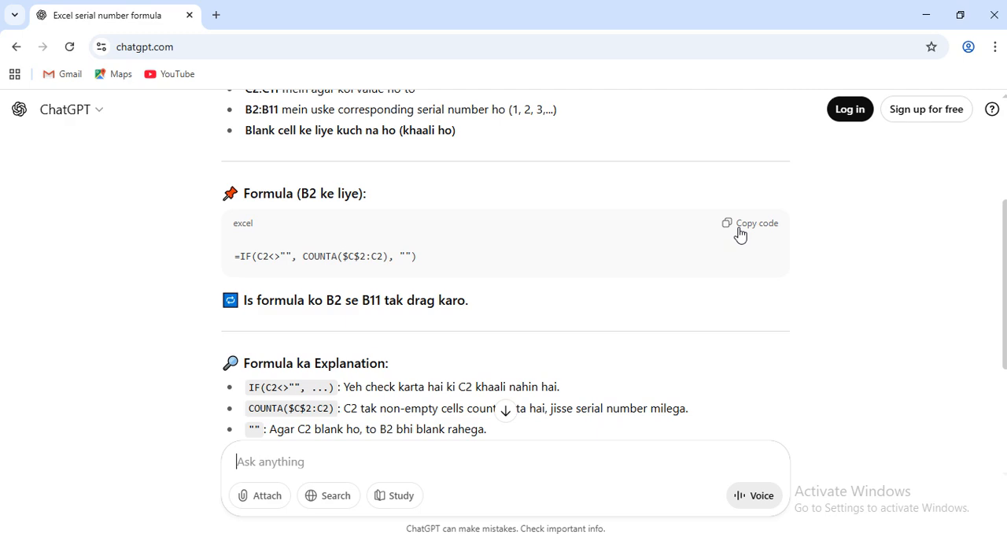
# Copy the suggested formula =IF(C2<>"", COUNTA($C$2:C2), "") from ChatGPT into Excel cell B2 and fill it down to B11.
pyautogui.click(740, 233)
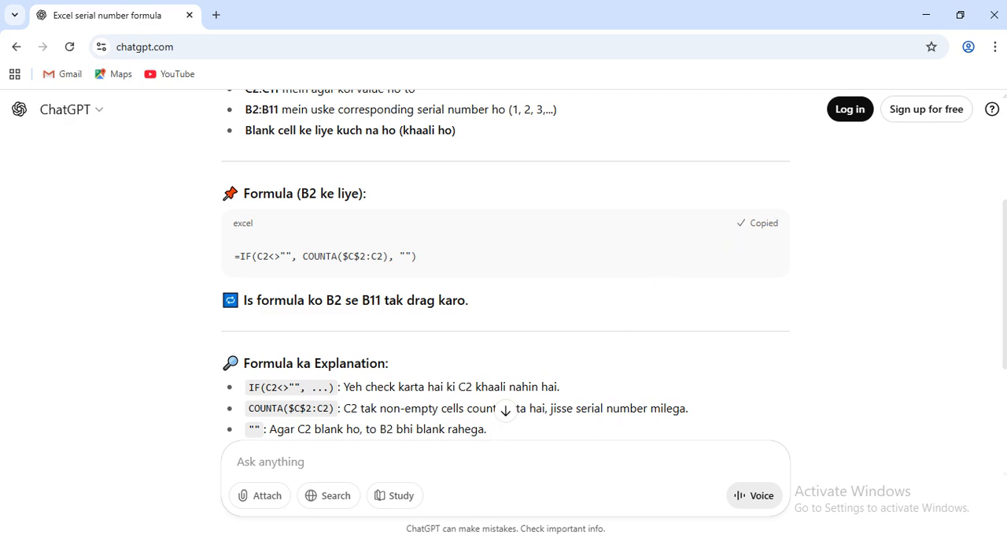
pyautogui.hotkey('alt', 'Tab')
pyautogui.click(98, 189)
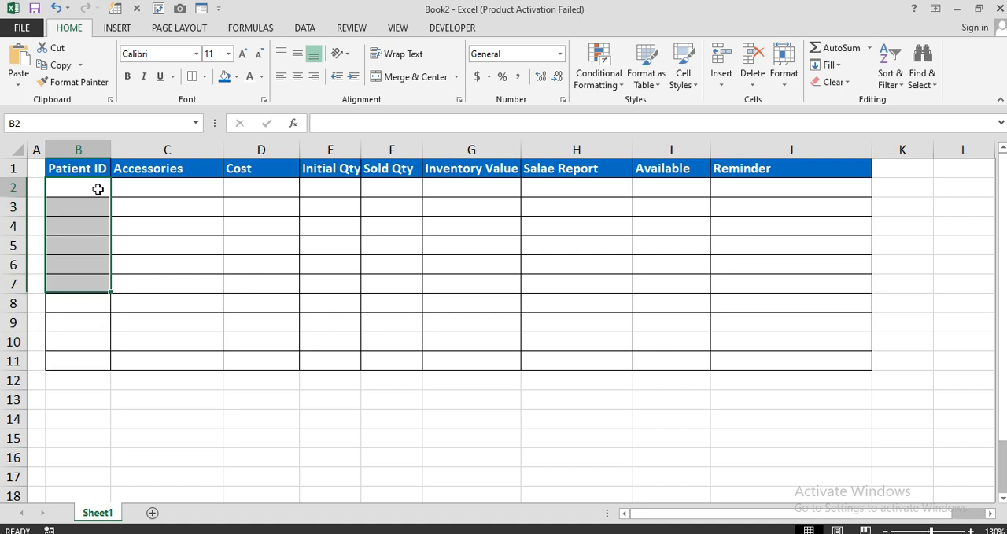
pyautogui.doubleClick(98, 189)
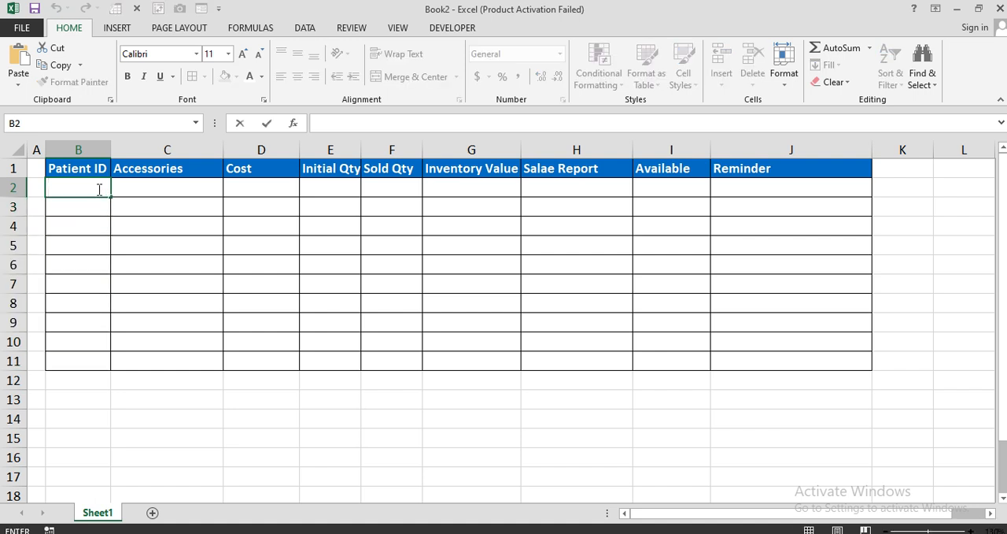
pyautogui.write('=IF(C2<>"", COUNTA($C$2:C2), "")')
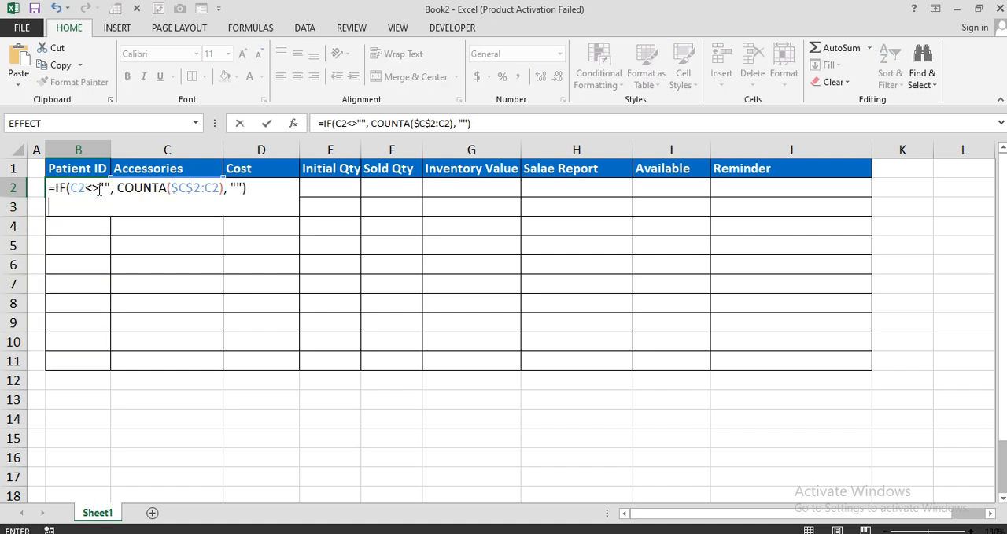
pyautogui.press('BackSpace')
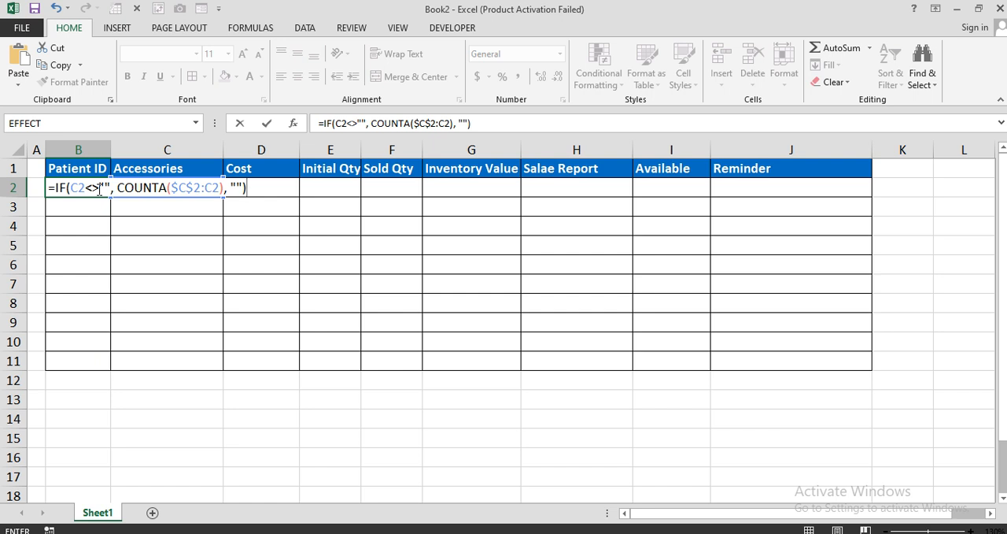
pyautogui.press('Return')
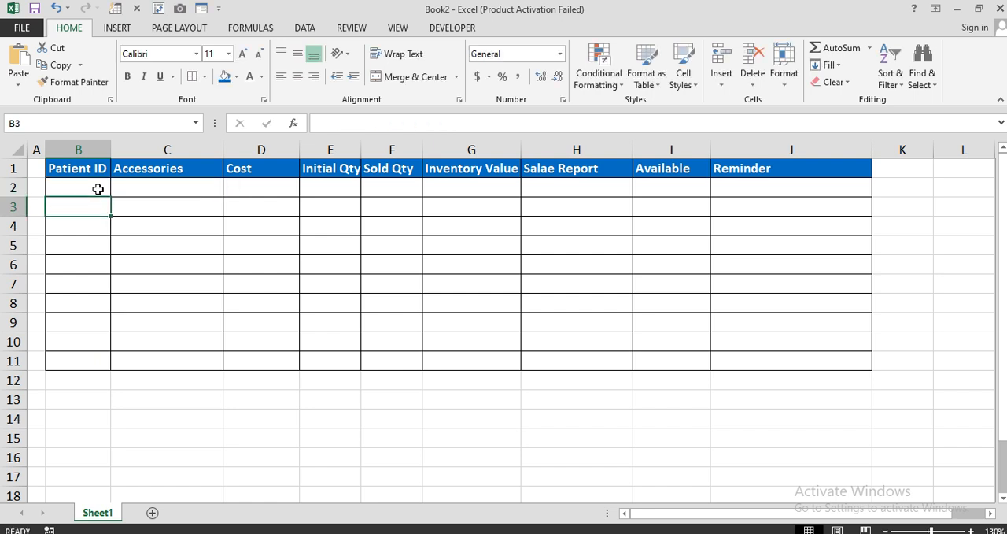
pyautogui.click(98, 189)
pyautogui.moveTo(110, 196); pyautogui.dragTo(95, 362)
# Enter placeholder text such as "fdsf", "sdf" and "dsf" in Accessories cells C2:C9 to test the automatic serial numbers.
pyautogui.click(138, 193)
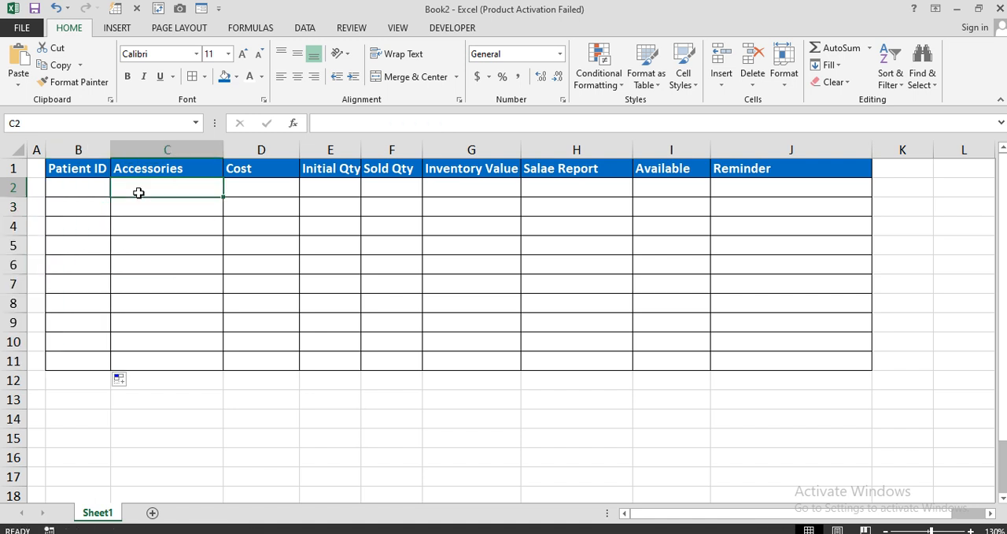
pyautogui.write('fdsf')
pyautogui.press('Return')
pyautogui.write('sdf')
pyautogui.press('Return')
pyautogui.write('dsf')
pyautogui.press('Return')
pyautogui.write('sdf')
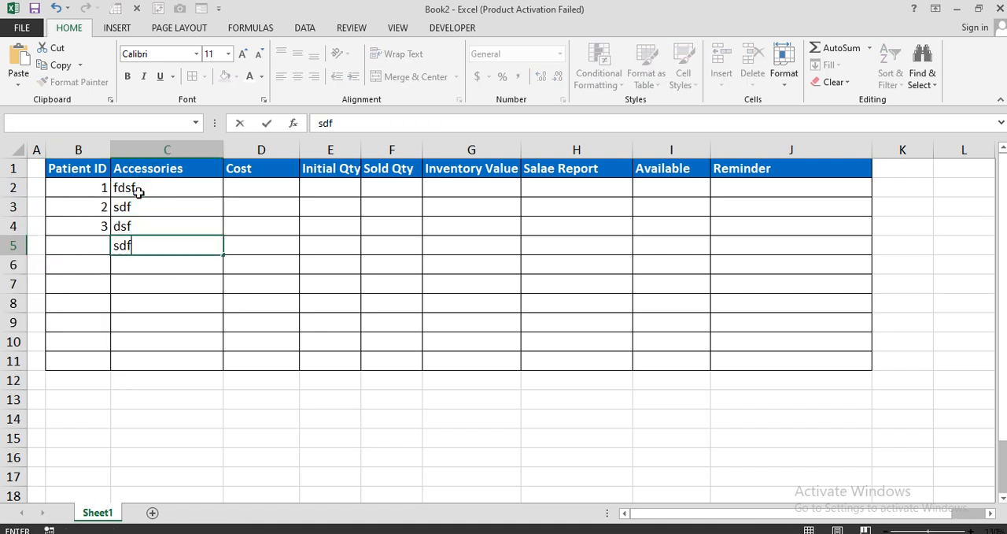
pyautogui.write('sdf')
pyautogui.press('Return')
pyautogui.write('dsfdsf')
pyautogui.press('Return')
pyautogui.write('dsfsd')
pyautogui.press('Return')
pyautogui.write('ds')
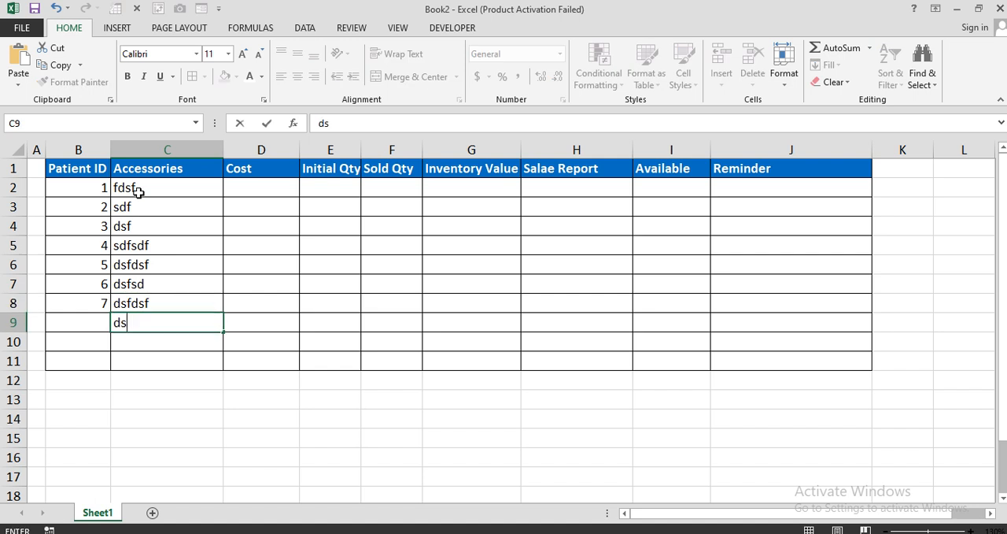
pyautogui.write('fdsf dsf')
pyautogui.press('Return')
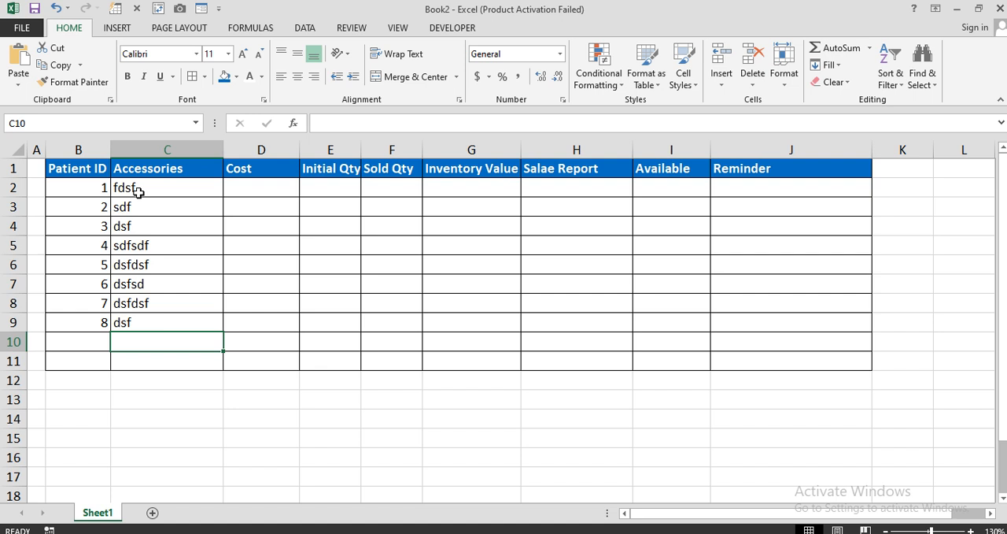
# Remove the placeholder entries from Accessories cells C2:C9.
pyautogui.click(187, 193)
pyautogui.moveTo(115, 191); pyautogui.dragTo(128, 323)
pyautogui.click(350, 533)
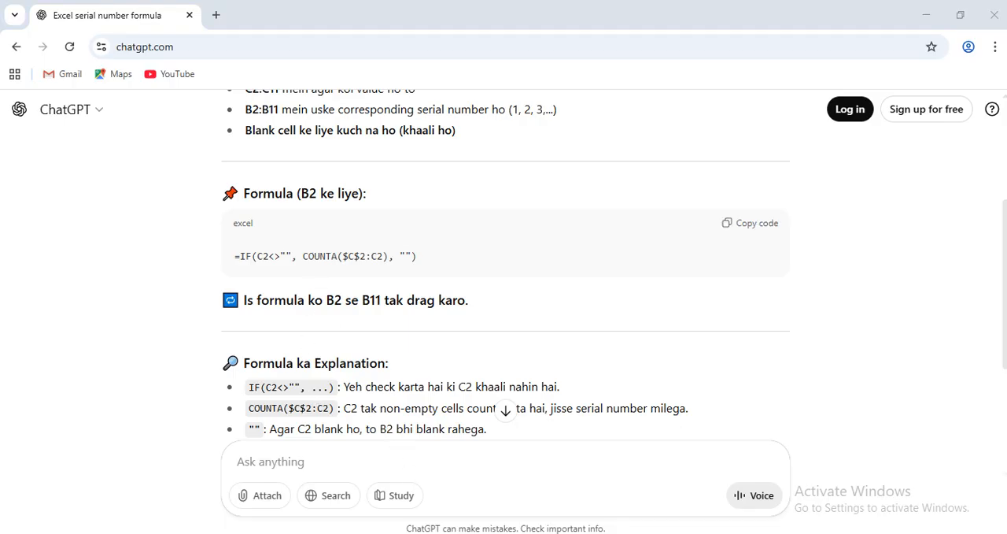
pyautogui.click(394, 533)
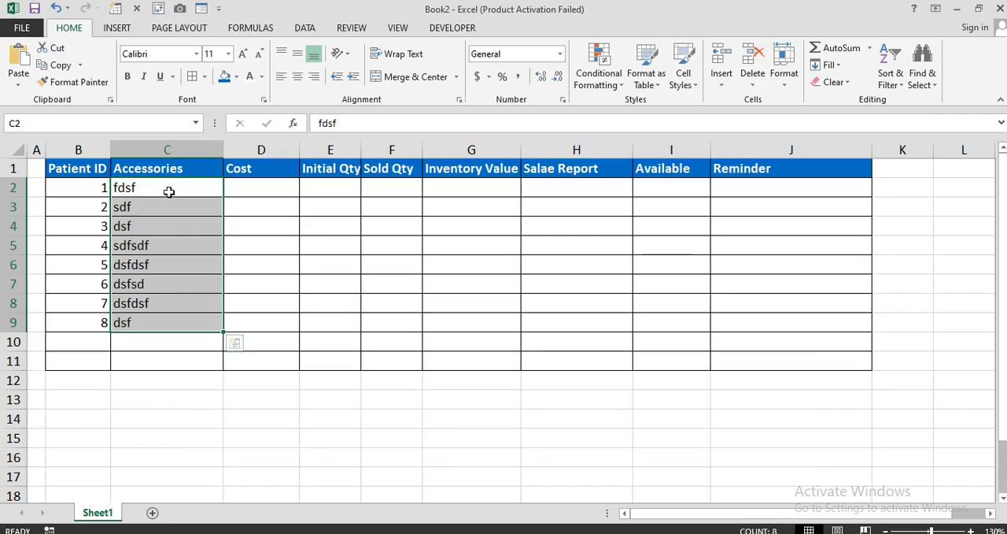
pyautogui.hotkey('ctrl', 'z')
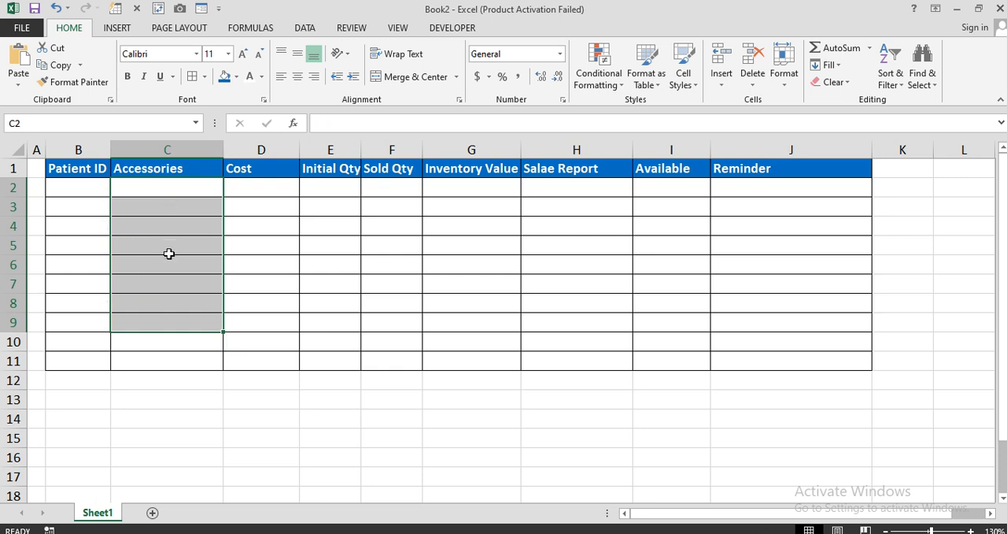
# Switch to ChatGPT and send the prompt "hospital accessories ki list bna ke do".
pyautogui.click(393, 533)
pyautogui.scroll(-3, 355, 448)
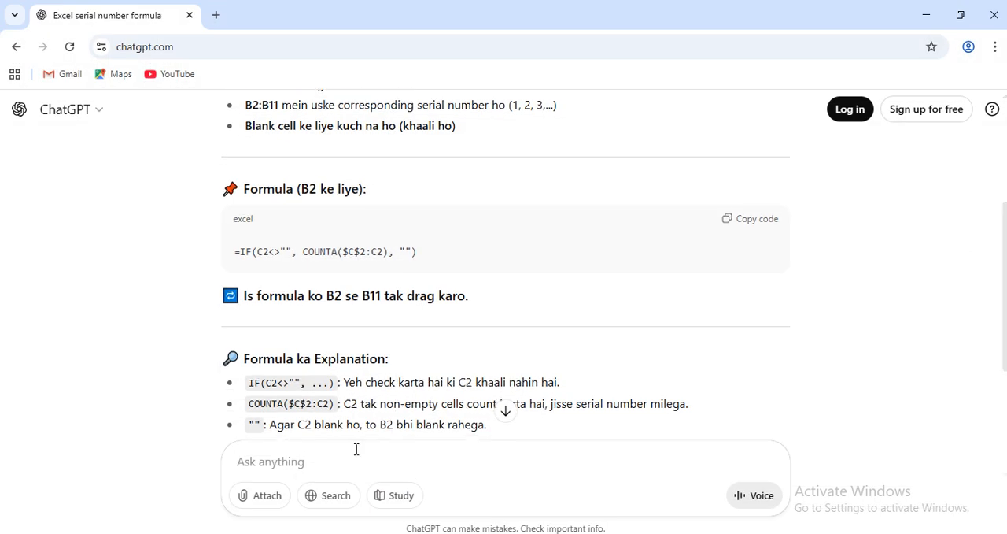
pyautogui.write('ho')
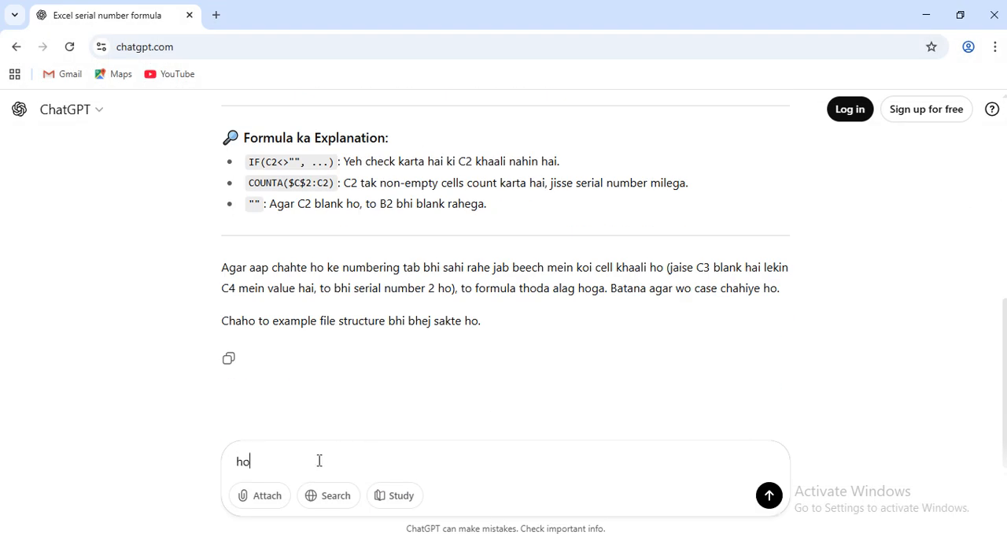
pyautogui.write('spital accessories ki list do')
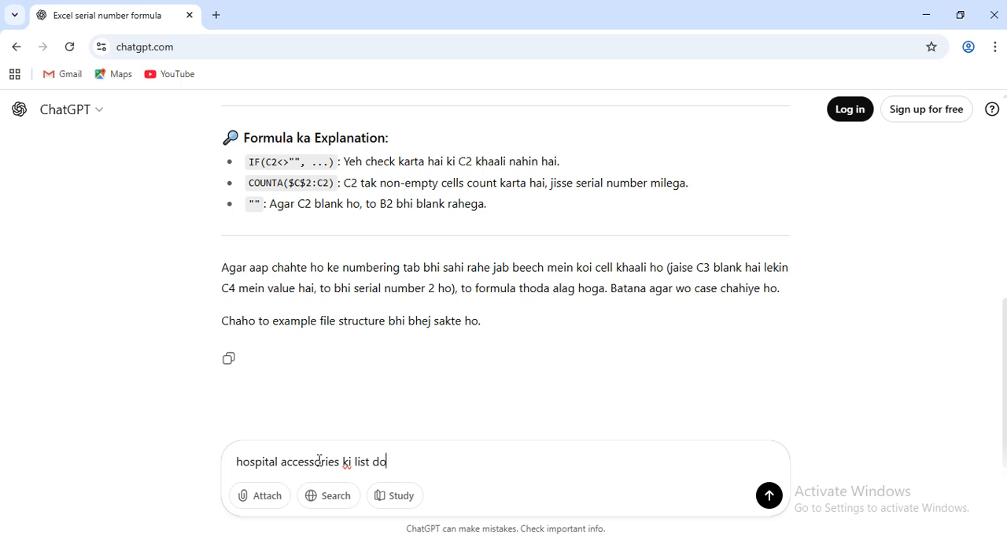
pyautogui.press('BackSpace')
pyautogui.press('BackSpace')
pyautogui.write('bna ke do')
pyautogui.press('Return')
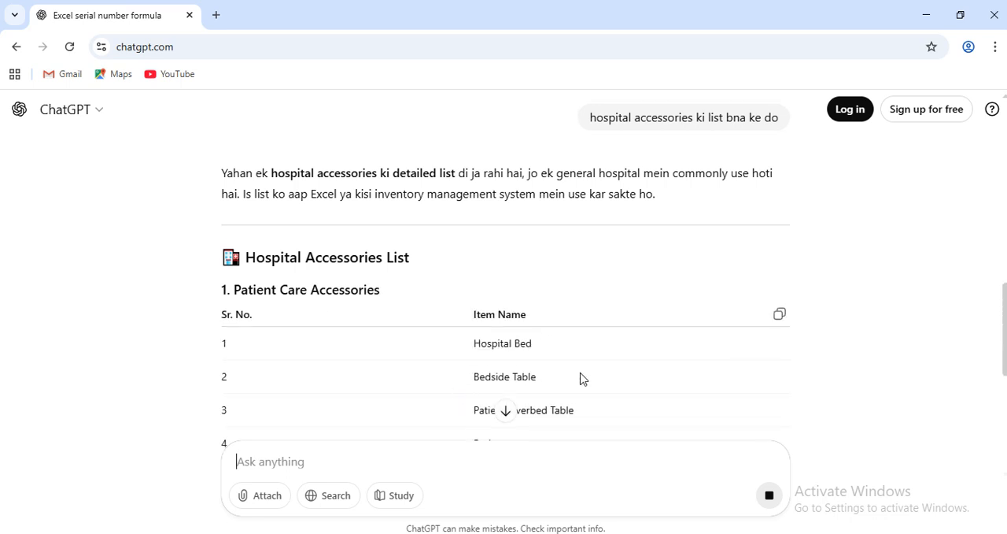
# Copy the ten Patient Care Accessories items, from Hospital Bed to Reclining Chair for Patient, from the ChatGPT answer.
pyautogui.scroll(-1, 580, 378)
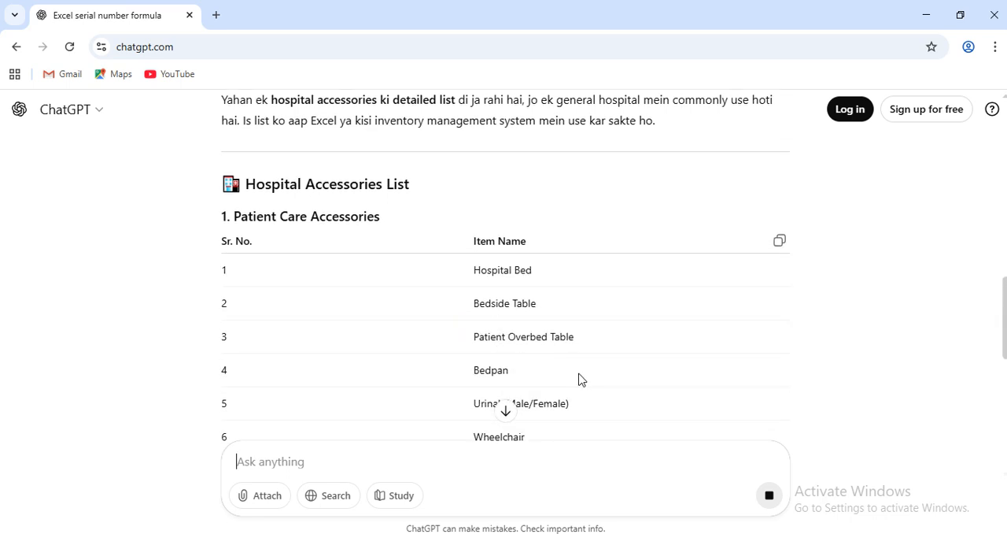
pyautogui.scroll(-1, 580, 379)
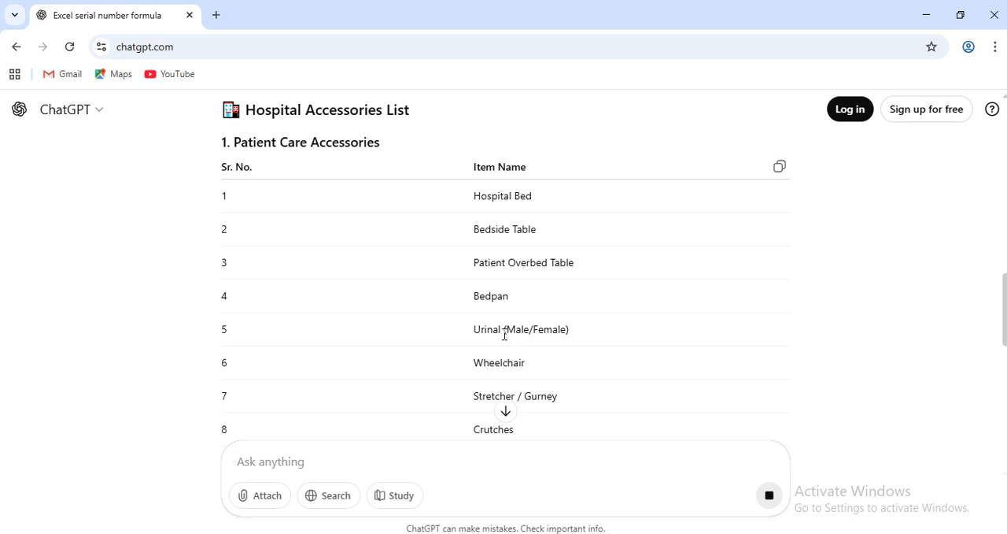
pyautogui.moveTo(505, 335); pyautogui.dragTo(473, 340)
pyautogui.moveTo(526, 365); pyautogui.dragTo(490, 363)
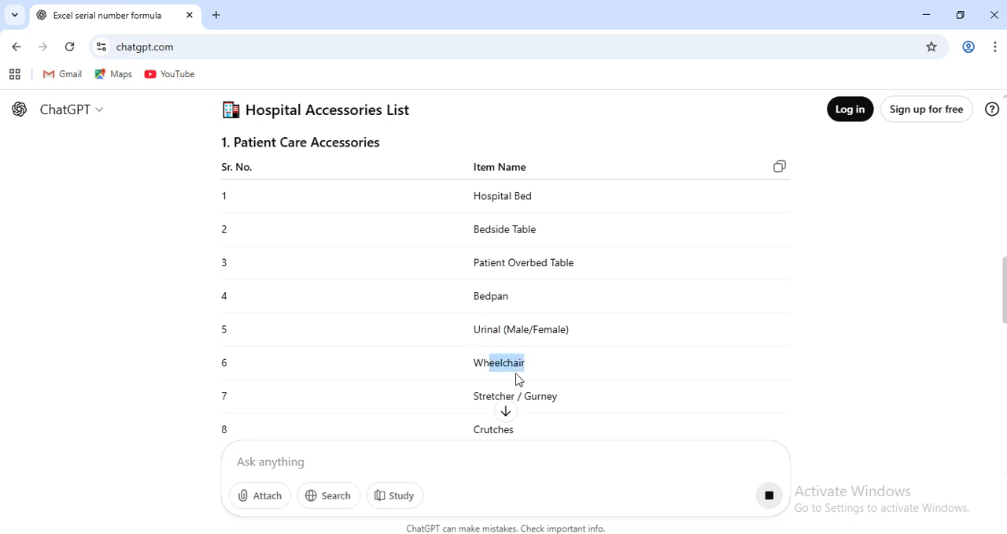
pyautogui.scroll(-2, 533, 397)
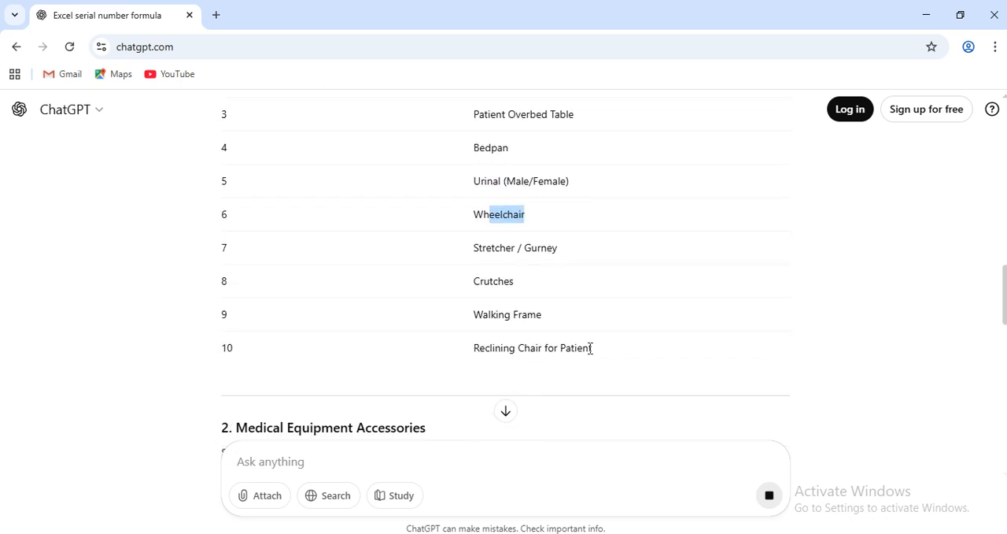
pyautogui.scroll(1, 549, 346)
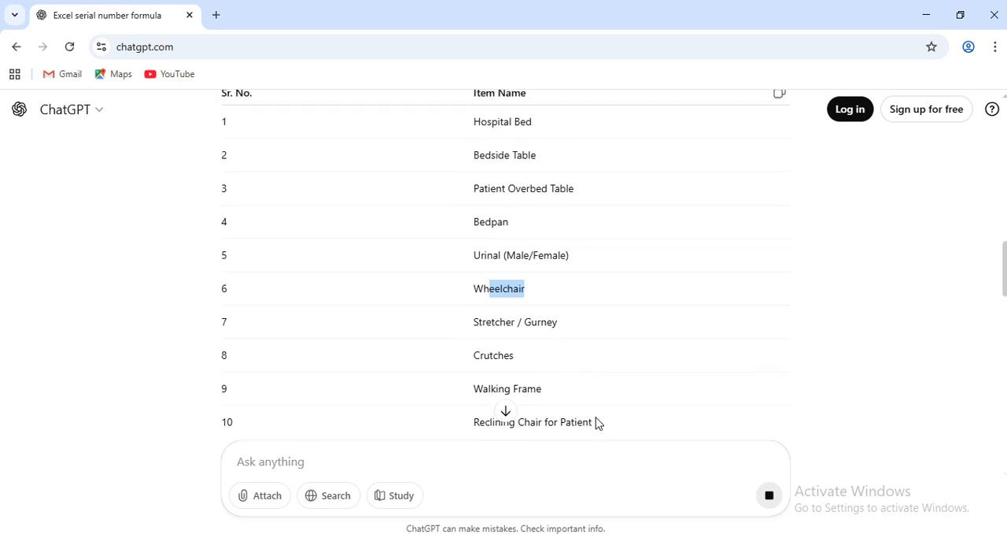
pyautogui.click(596, 426)
pyautogui.moveTo(597, 425); pyautogui.dragTo(463, 142)
pyautogui.scroll(2, 462, 214)
pyautogui.hotkey('ctrl', 'c')
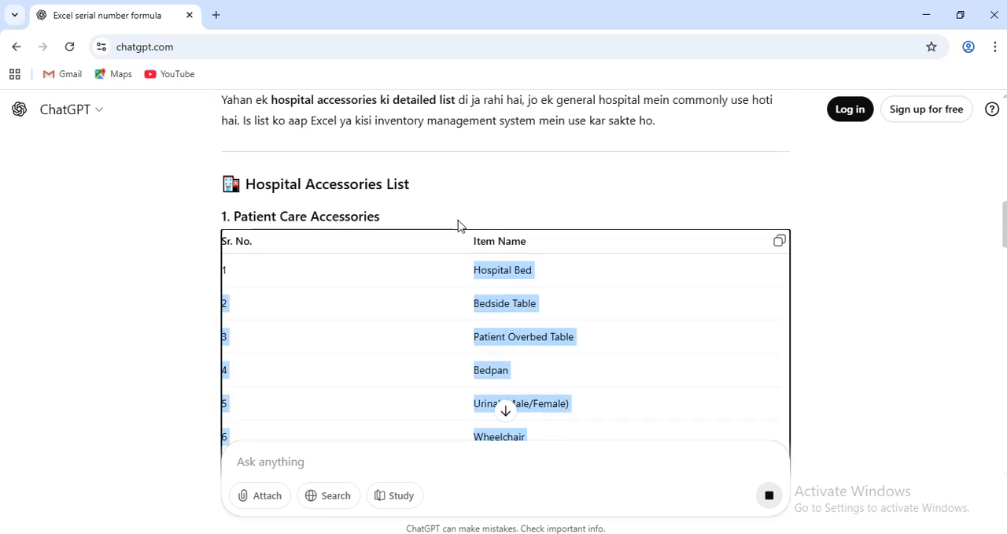
pyautogui.scroll(-3, 481, 344)
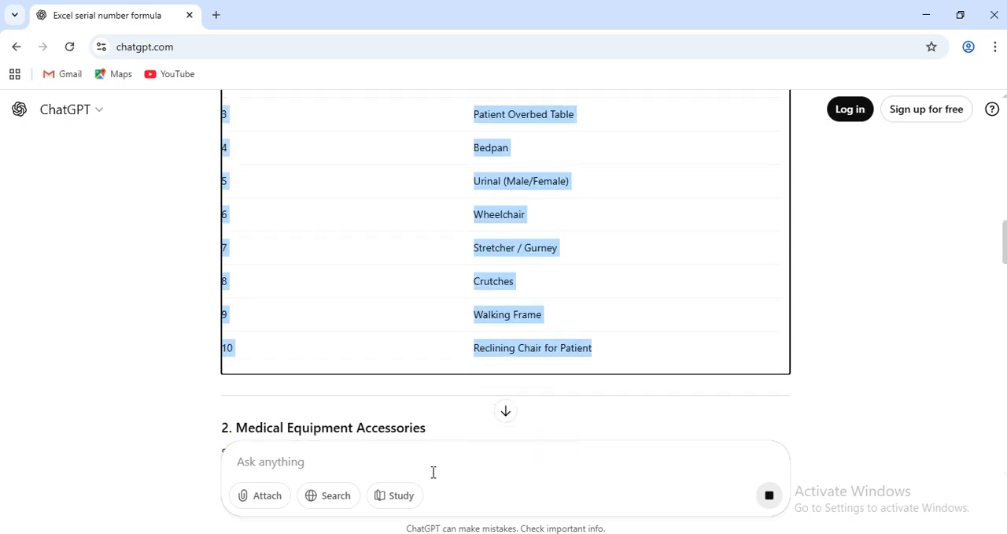
# Switch to Excel and paste the copied accessories list below the table, starting at cell C13.
pyautogui.hotkey('alt', 'Tab')
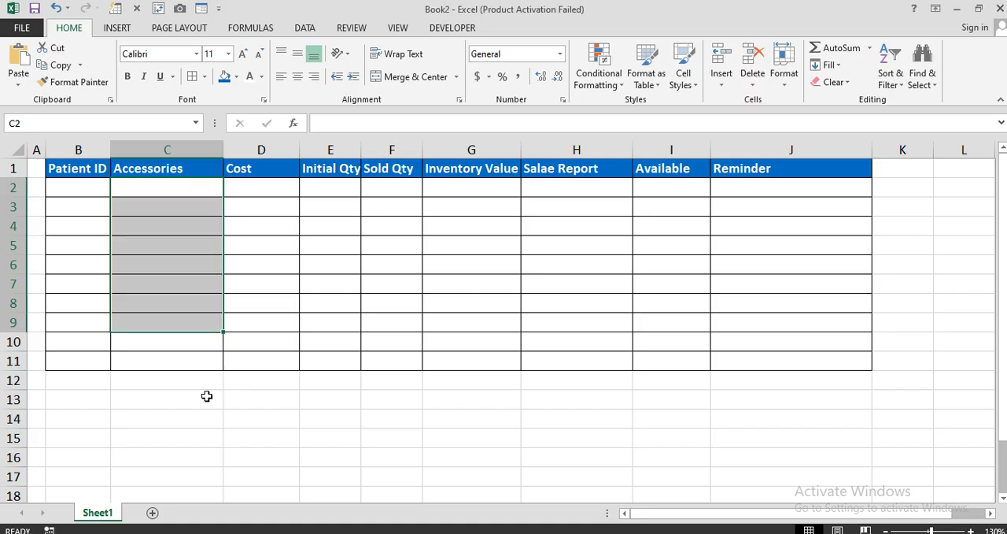
pyautogui.click(208, 397)
pyautogui.hotkey('ctrl', 'v')
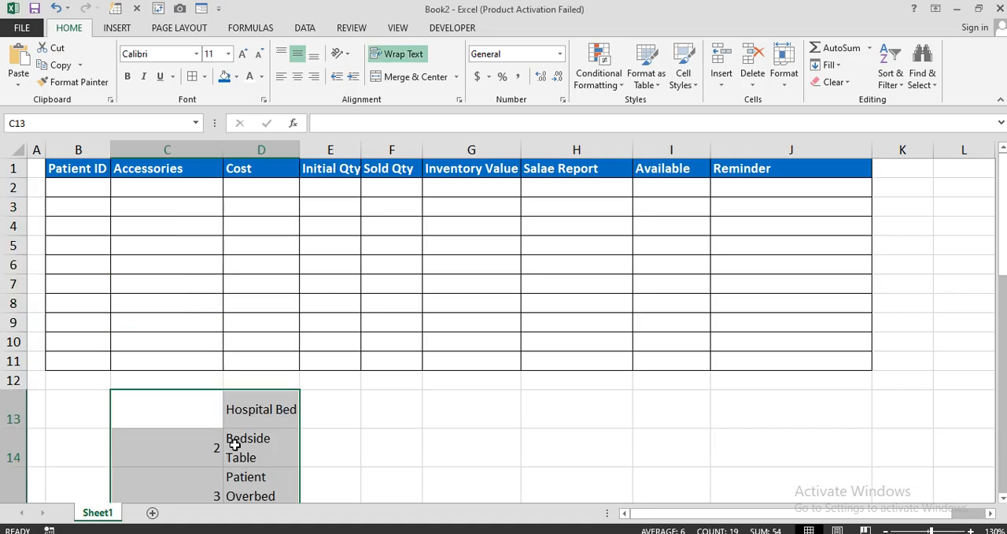
pyautogui.scroll(-5, 231, 443)
pyautogui.scroll(1, 233, 443)
pyautogui.scroll(1, 197, 366)
pyautogui.scroll(-1, 197, 365)
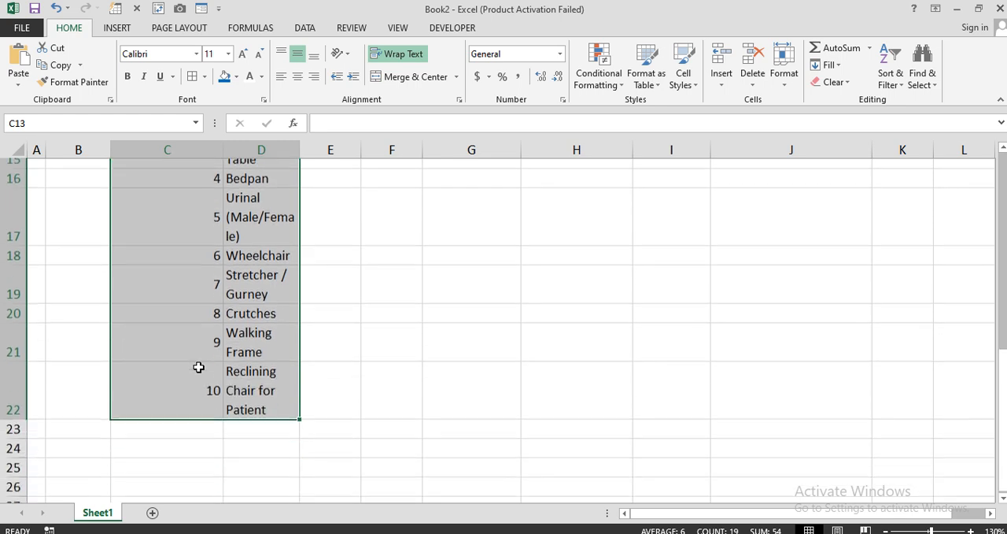
# Clear the formatting of the pasted list in C13:D22 while keeping its contents.
pyautogui.click(836, 82)
pyautogui.click(847, 117)
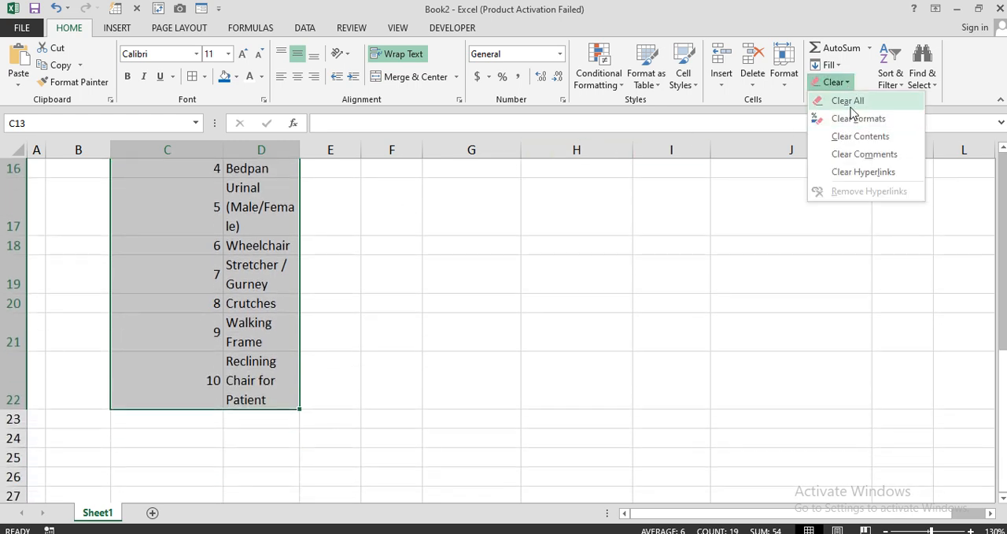
pyautogui.scroll(4, 345, 375)
pyautogui.scroll(-1, 344, 374)
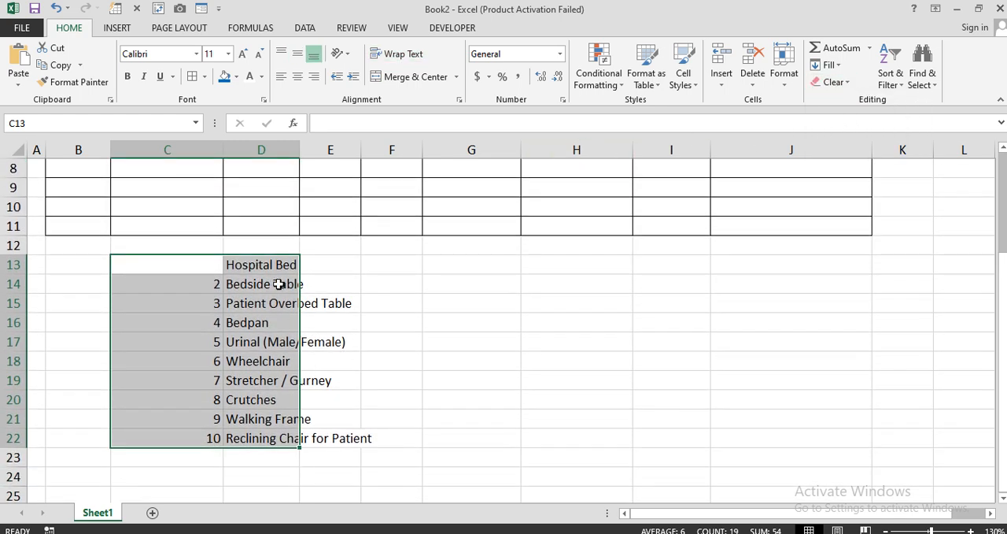
# Copy the item names in D13:D22 to the Accessories column from C2, and autofit column C to the names.
pyautogui.moveTo(265, 265); pyautogui.dragTo(270, 437)
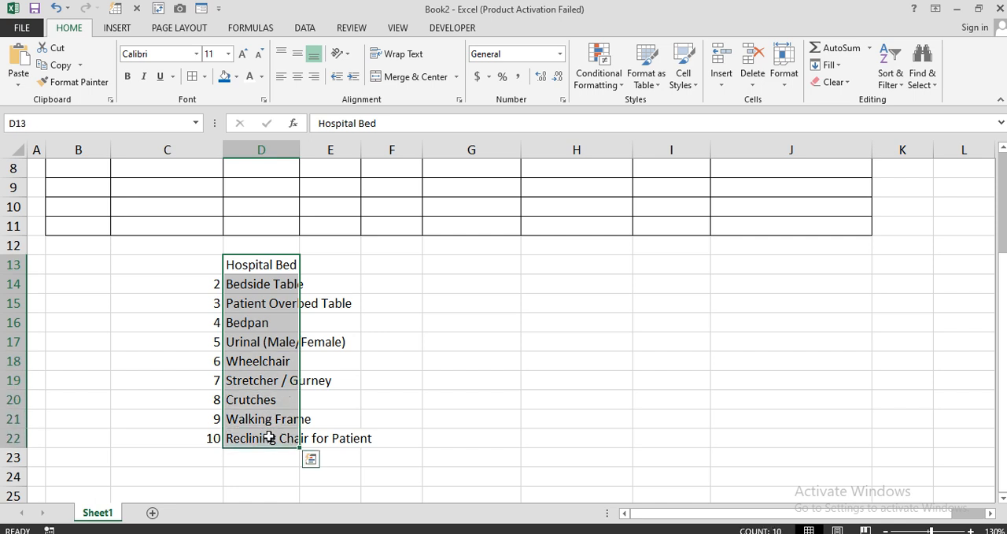
pyautogui.hotkey('ctrl', 'c')
pyautogui.scroll(3, 279, 382)
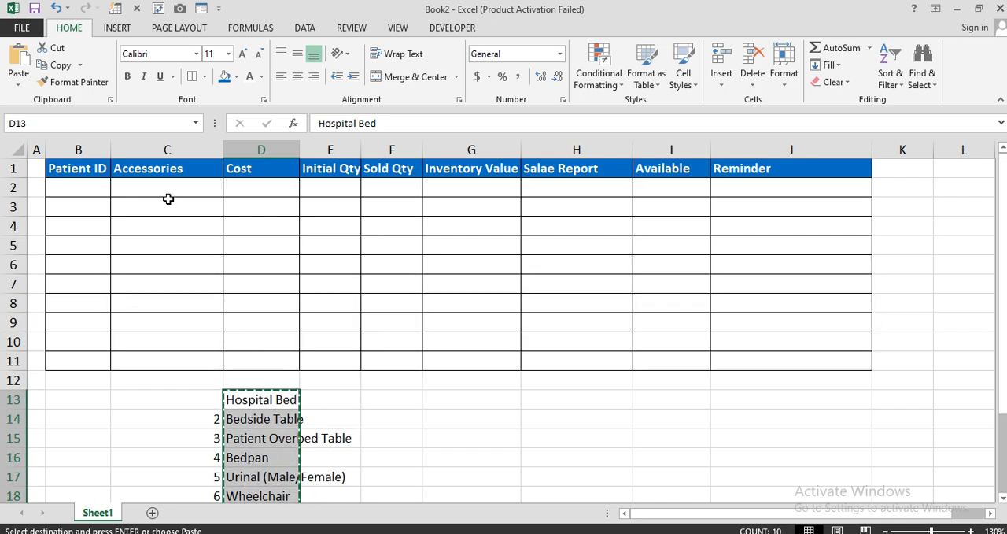
pyautogui.click(167, 193)
pyautogui.hotkey('ctrl', 'v')
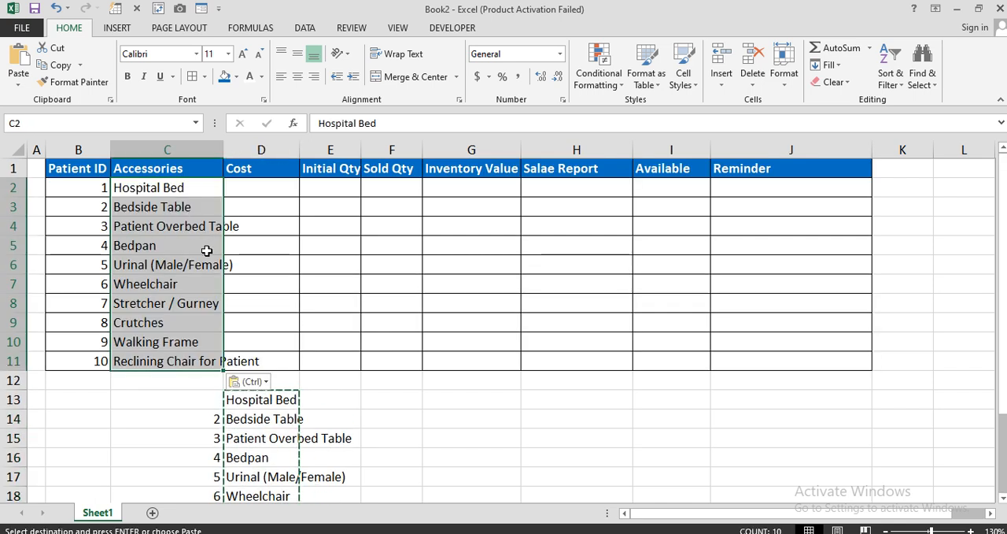
pyautogui.doubleClick(227, 151)
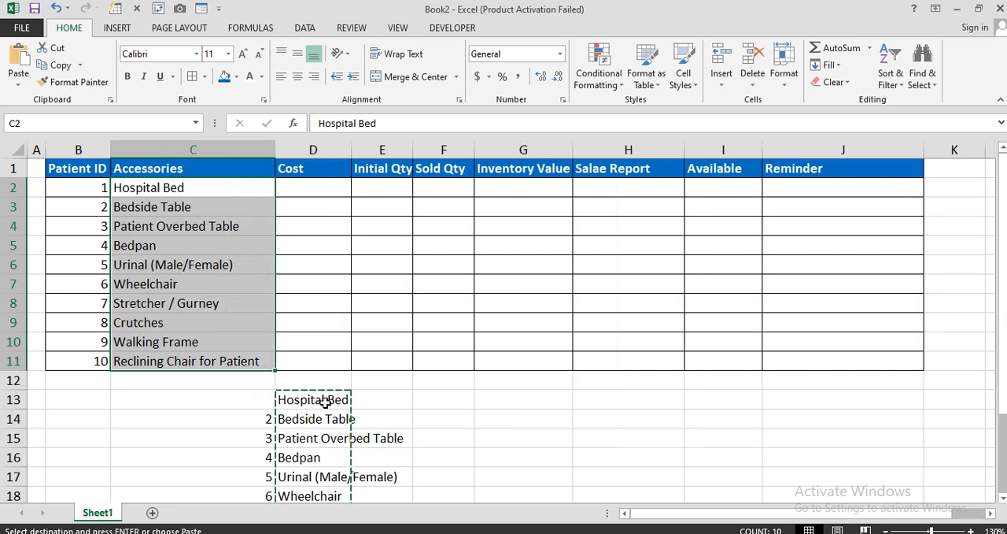
# Delete the leftover pasted list in C13:E22 below the table.
pyautogui.scroll(-1, 258, 410)
pyautogui.moveTo(259, 345); pyautogui.dragTo(367, 484)
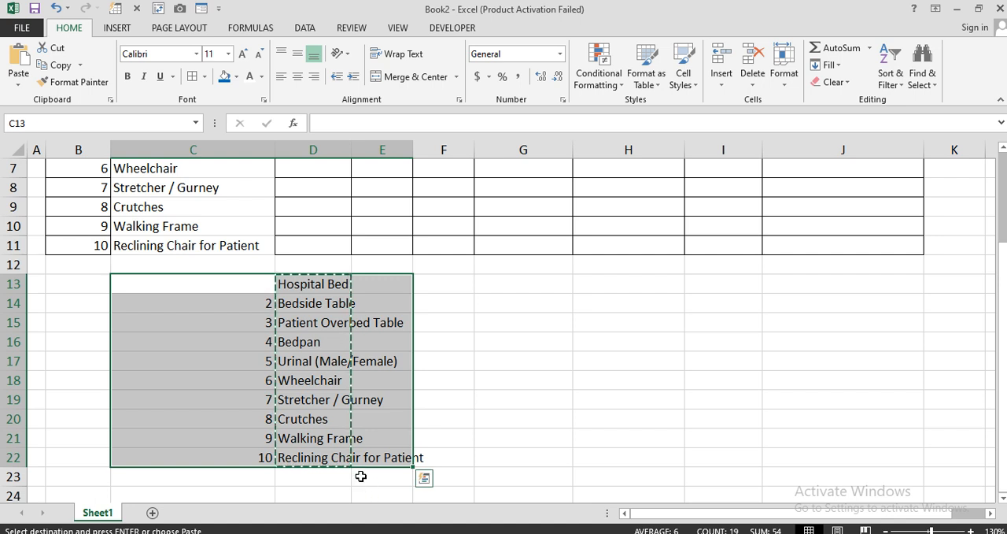
pyautogui.press('Delete')
# Reapply the cell borders to the Accessories entries in C2:C11.
pyautogui.scroll(2, 307, 367)
pyautogui.moveTo(215, 189); pyautogui.dragTo(214, 351)
pyautogui.click(193, 76)
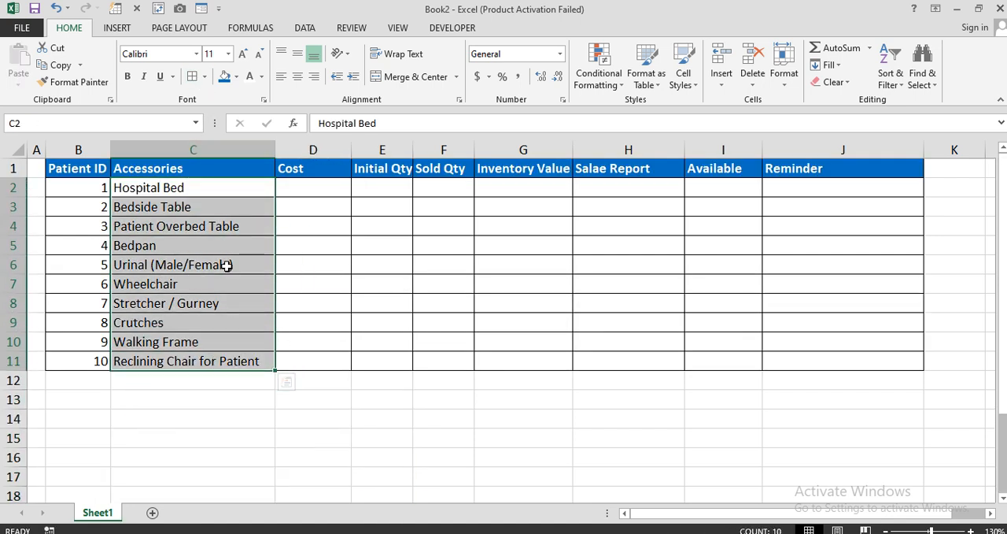
# Enter the costs 15000, 5000, 3000, 2500 and 1000 in D2:D6 for Hospital Bed through Urinal (Male/Female).
pyautogui.click(259, 402)
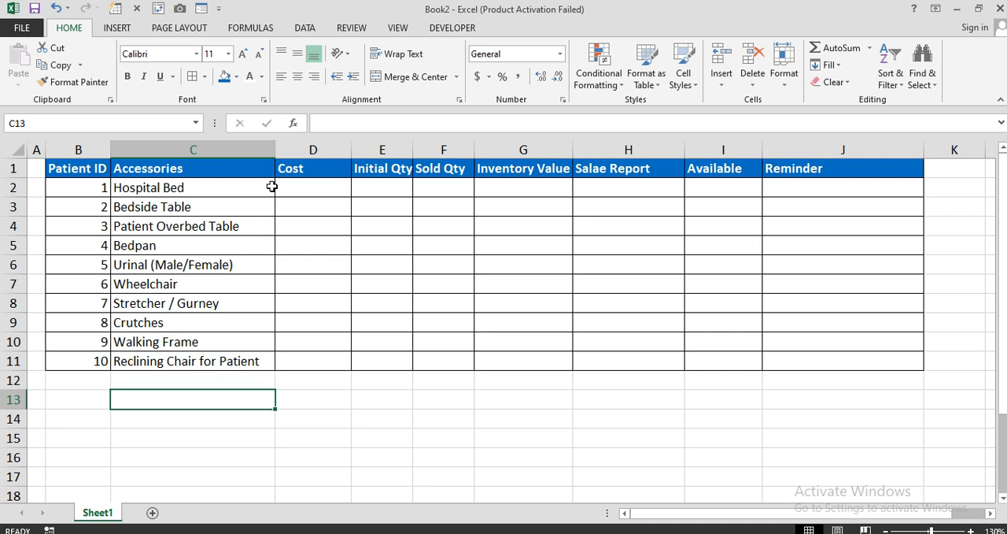
pyautogui.click(313, 190)
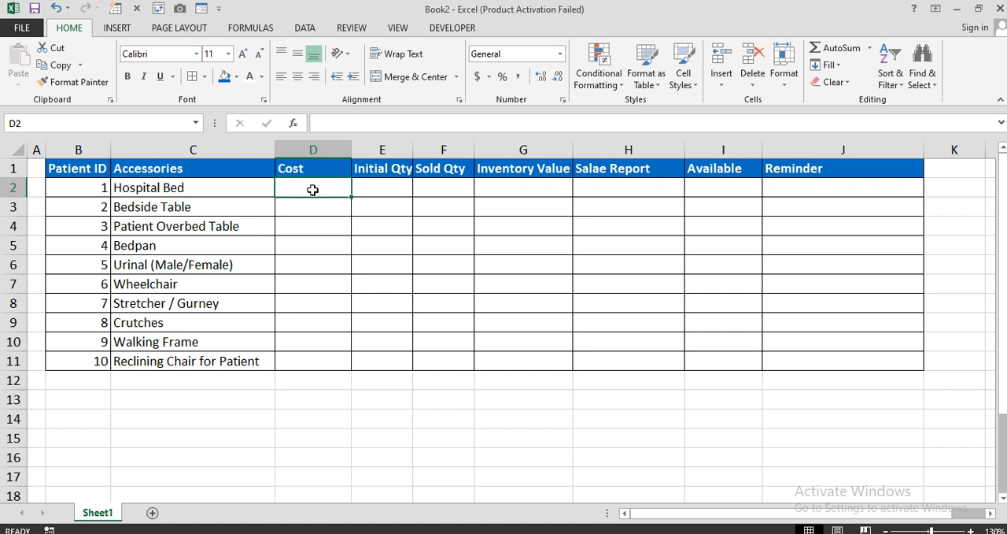
pyautogui.write('15000')
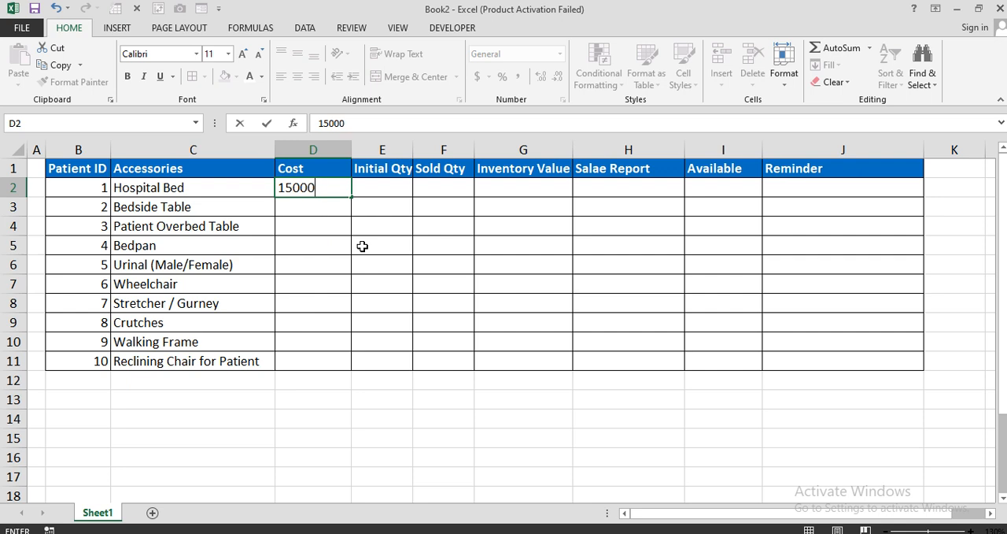
pyautogui.press('Return')
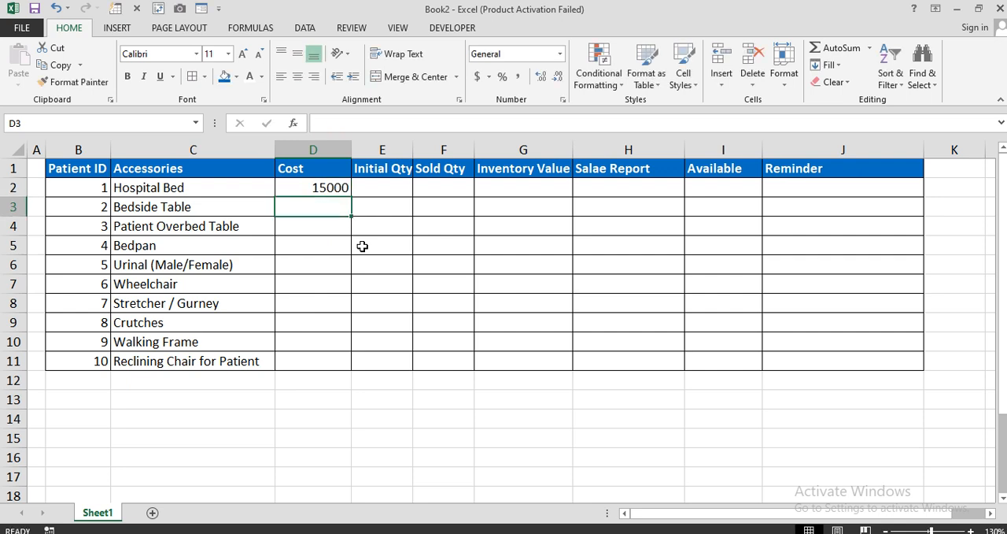
pyautogui.write('5000')
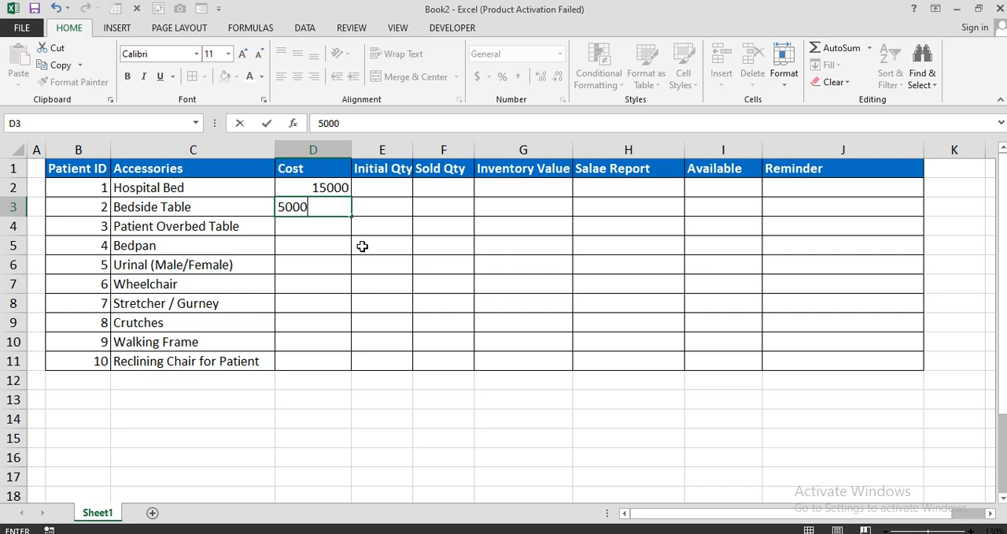
pyautogui.hotkey('ctrl', 'Return')
pyautogui.press('Down')
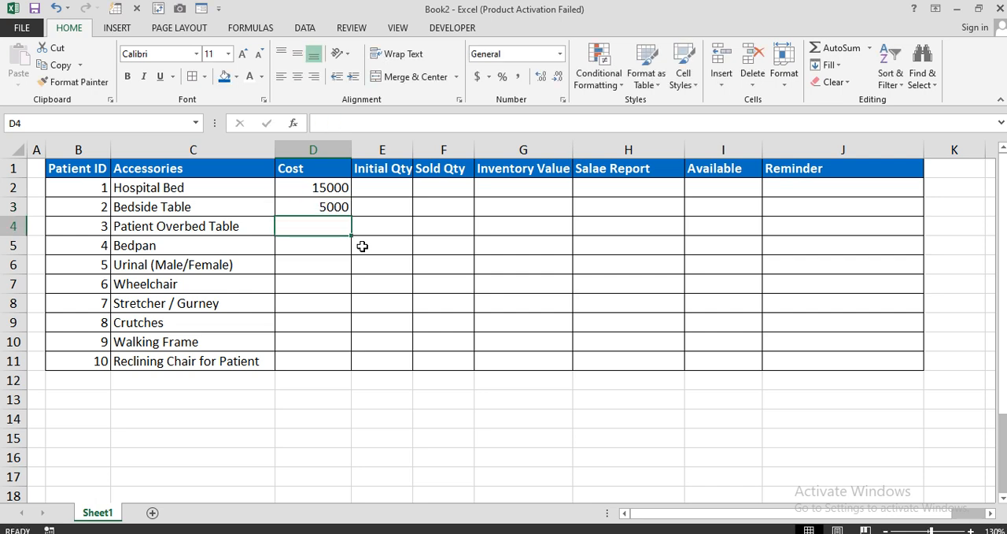
pyautogui.write('3000')
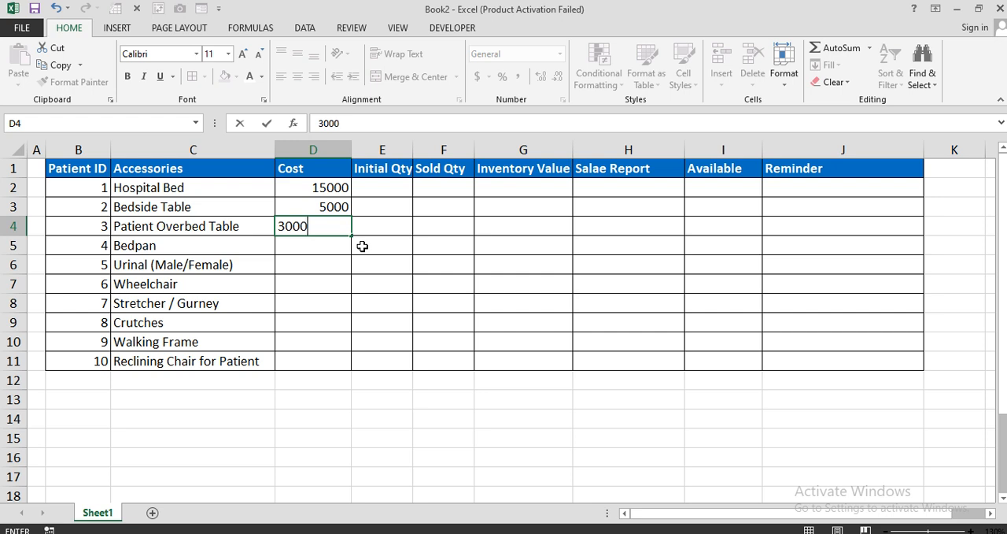
pyautogui.press('Return')
pyautogui.write('2500')
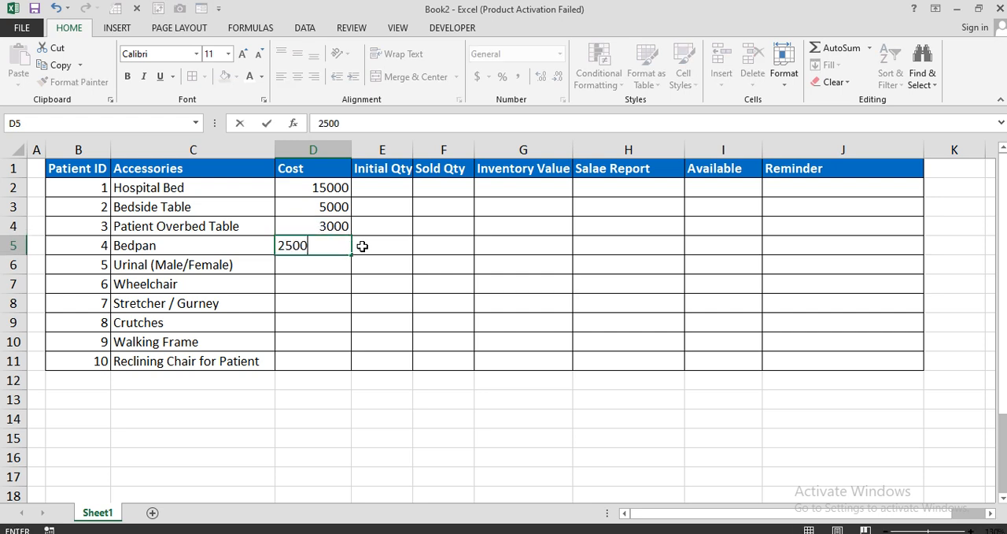
pyautogui.press('Return')
pyautogui.write('1000')
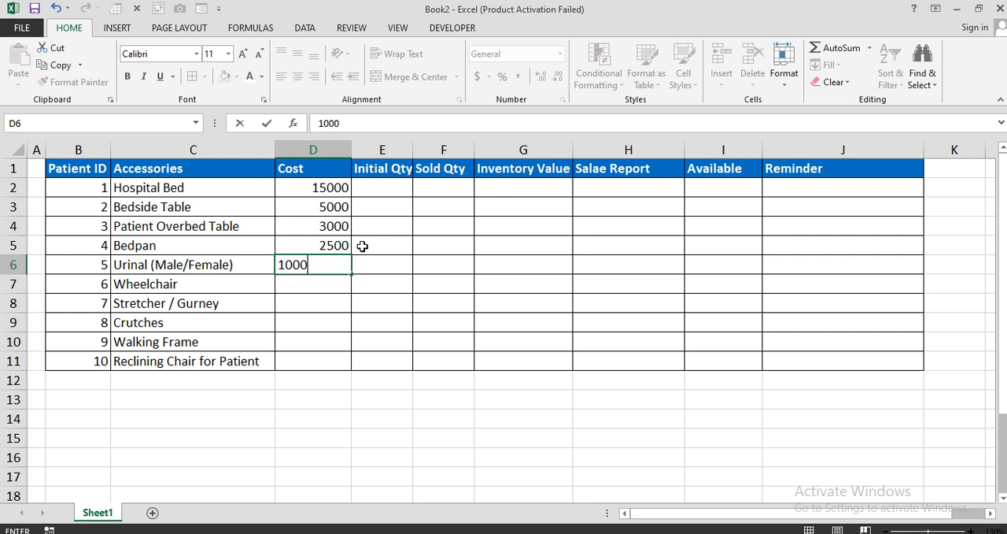
pyautogui.press('Return')
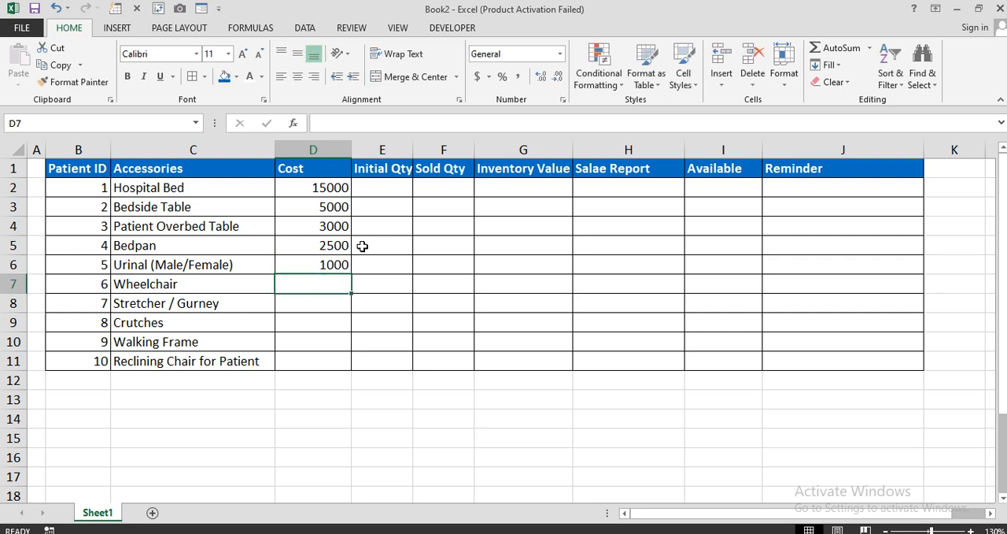
# Enter the costs 8000, 4500, 3500, 2000 and 5500 in D7:D11 for Wheelchair through Reclining Chair for Patient.
pyautogui.write('8000')
pyautogui.press('Return')
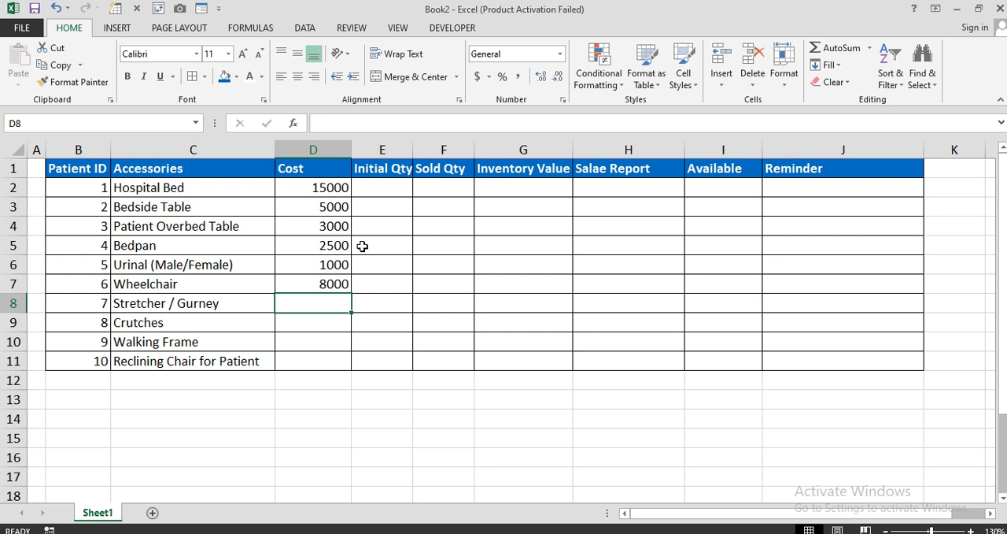
pyautogui.write('4500')
pyautogui.press('Return')
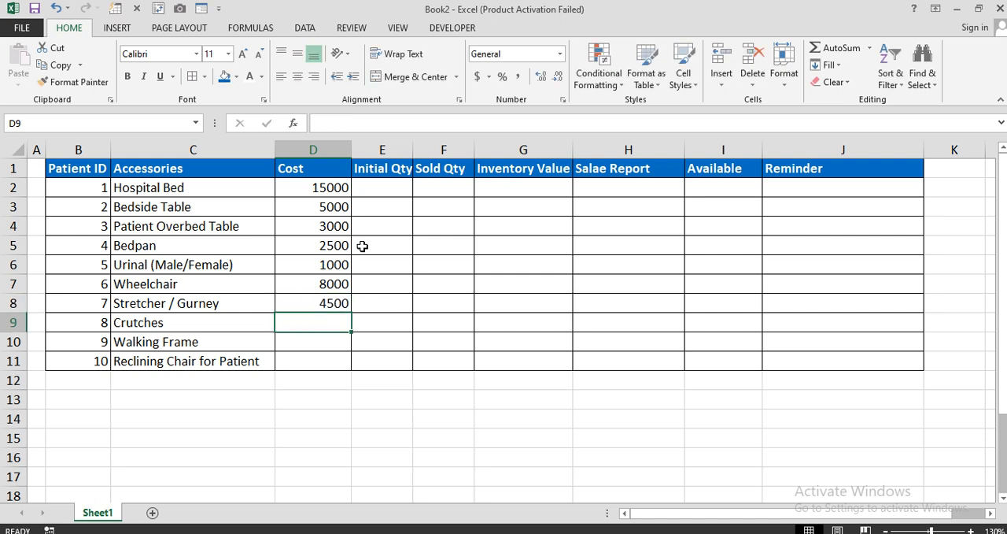
pyautogui.write('3500')
pyautogui.press('Return')
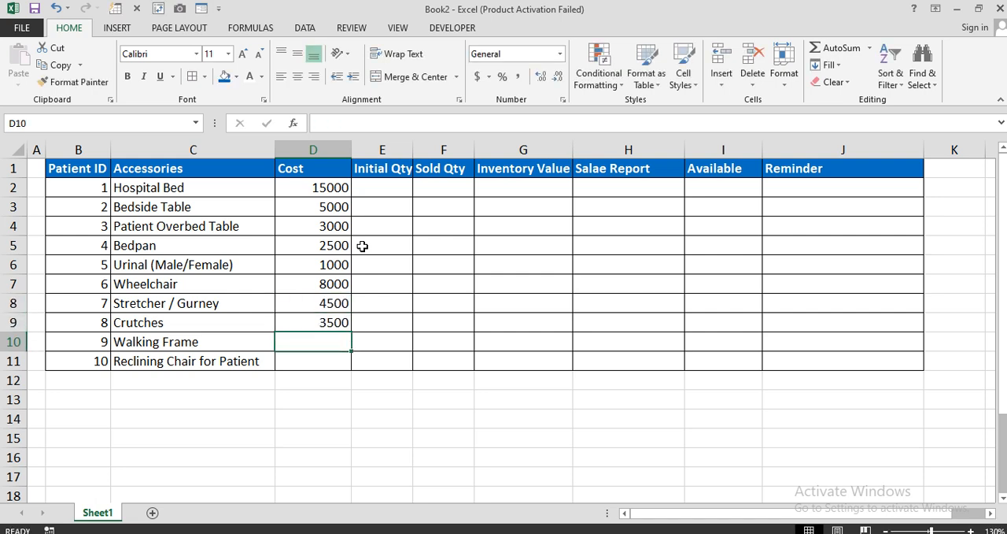
pyautogui.write('2000')
pyautogui.press('Return')
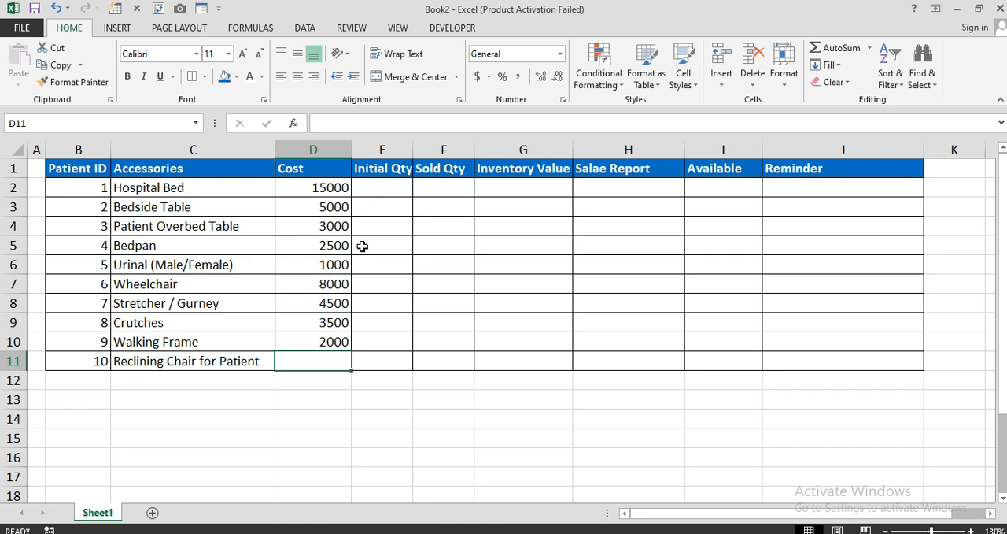
pyautogui.write('5500')
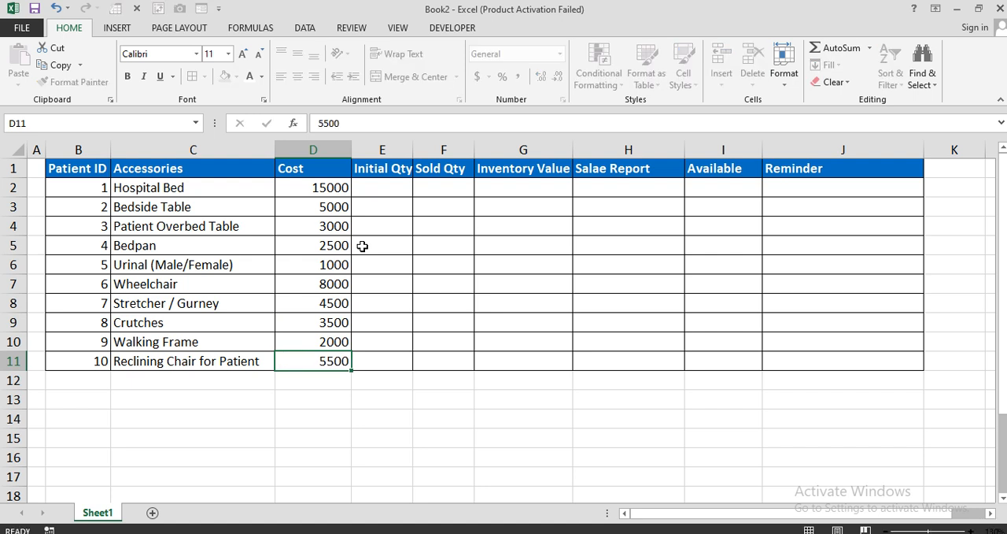
pyautogui.press('Return')
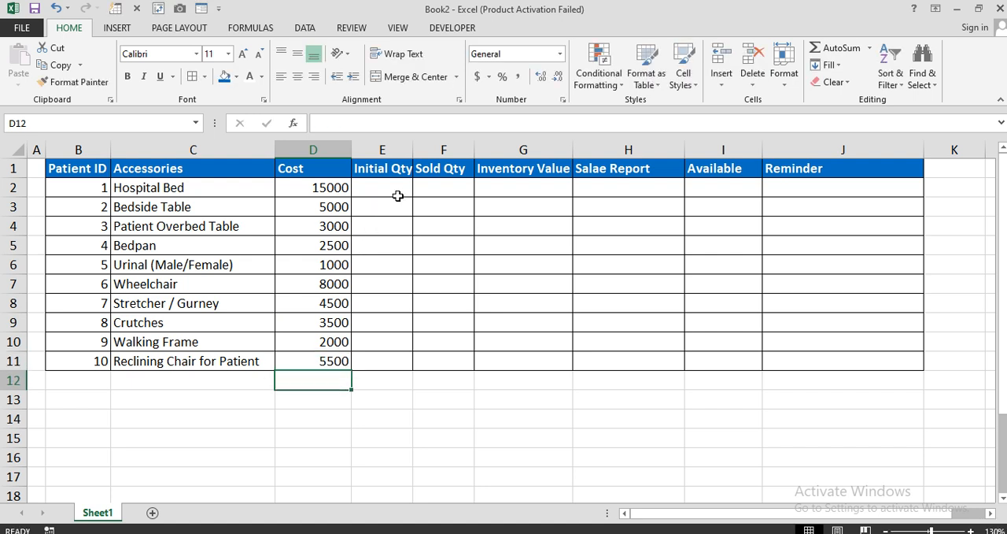
# Autofit column E and enter the initial quantities 150, 200, 120, 100 and 250 in E2:E6.
pyautogui.doubleClick(413, 149)
pyautogui.click(407, 185)
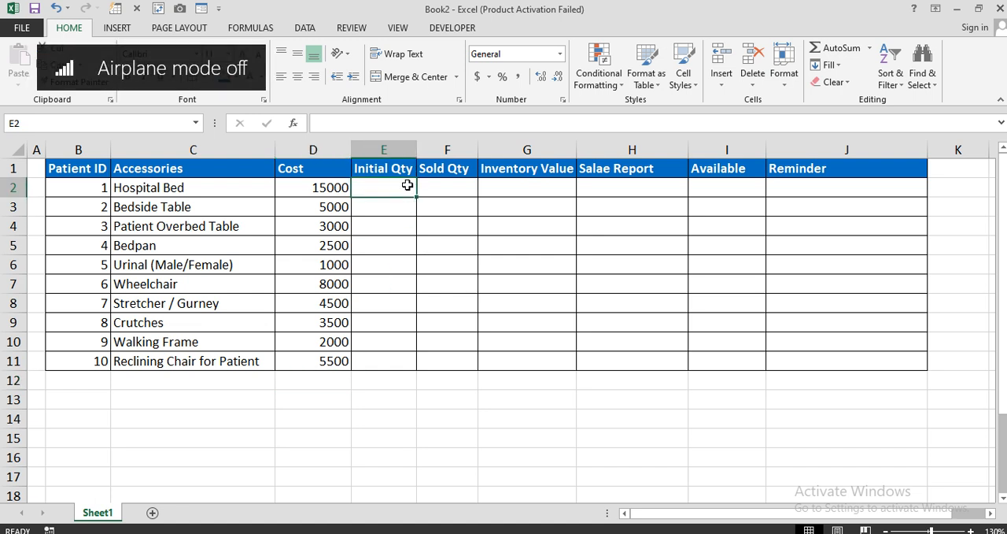
pyautogui.write('150')
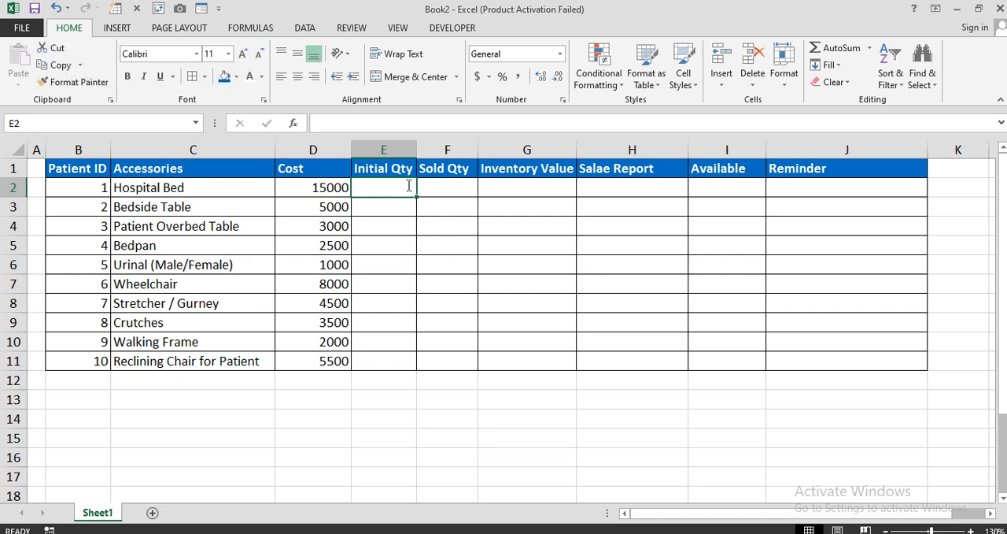
pyautogui.press('Return')
pyautogui.write('200')
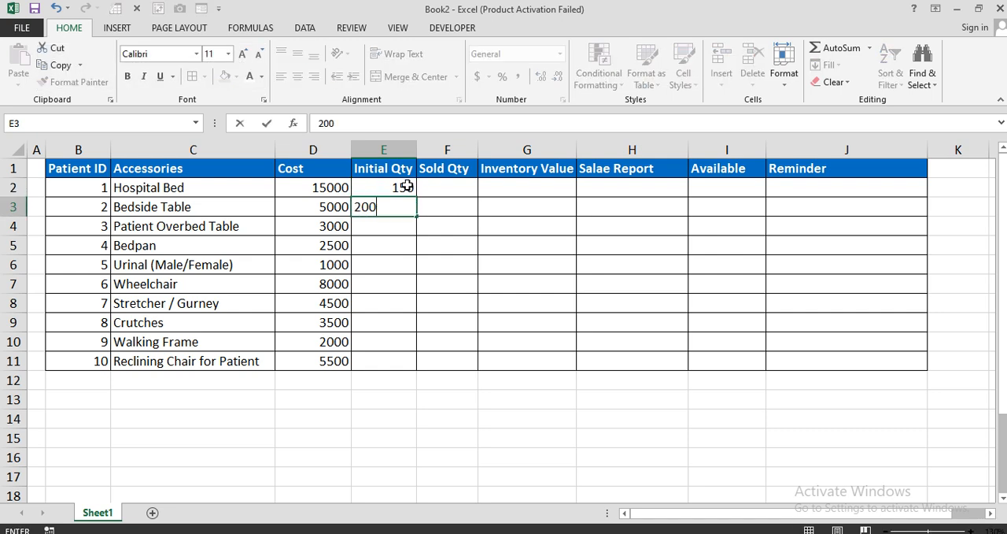
pyautogui.press('Return')
pyautogui.write('120')
pyautogui.press('Return')
pyautogui.write('100')
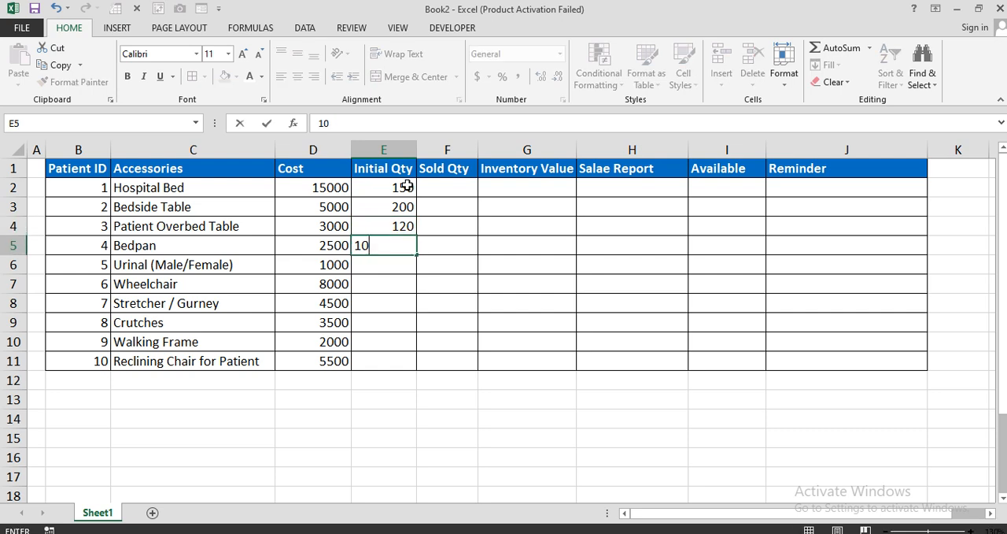
pyautogui.press('Return')
pyautogui.write('250')
pyautogui.press('Return')
# Enter the initial quantities 110, 150, 120, 80 and 50 in E7:E11.
pyautogui.write('110')
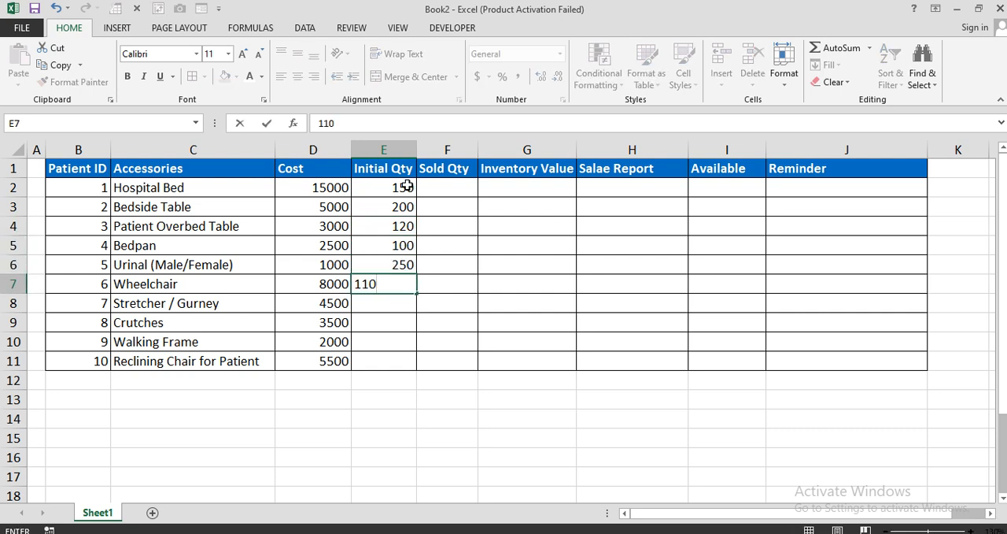
pyautogui.press('Return')
pyautogui.write('150')
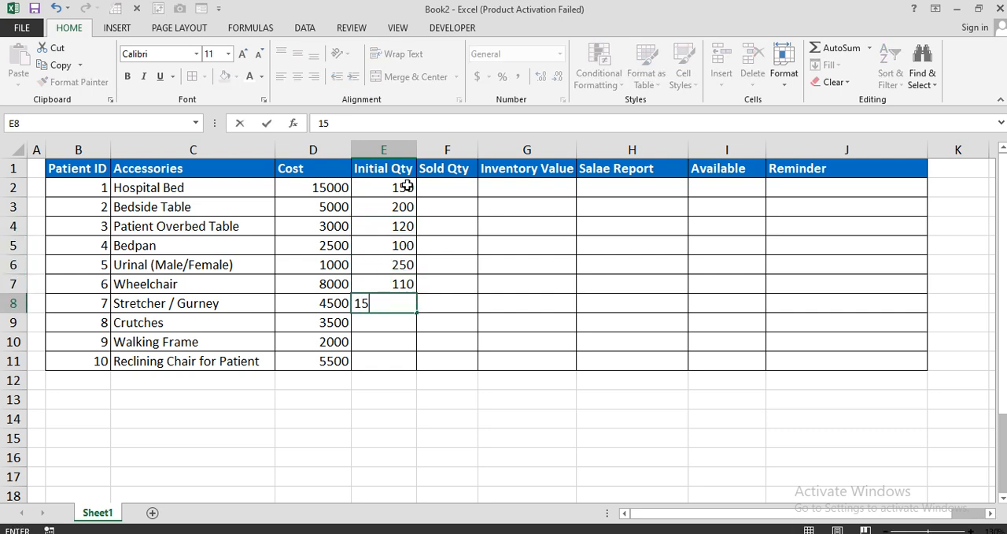
pyautogui.press('Return')
pyautogui.write('120')
pyautogui.press('Return')
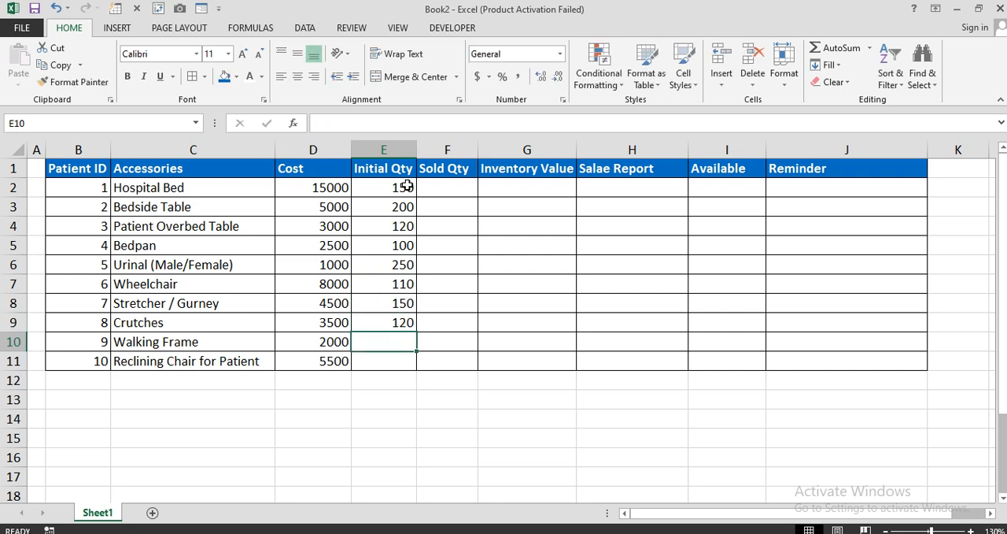
pyautogui.write('80')
pyautogui.press('Return')
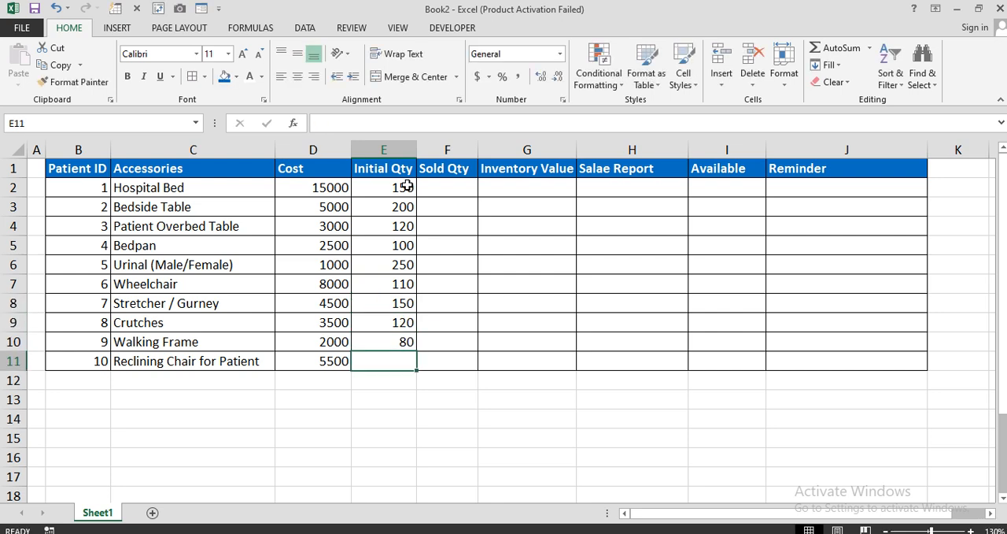
pyautogui.write('50')
pyautogui.press('Return')
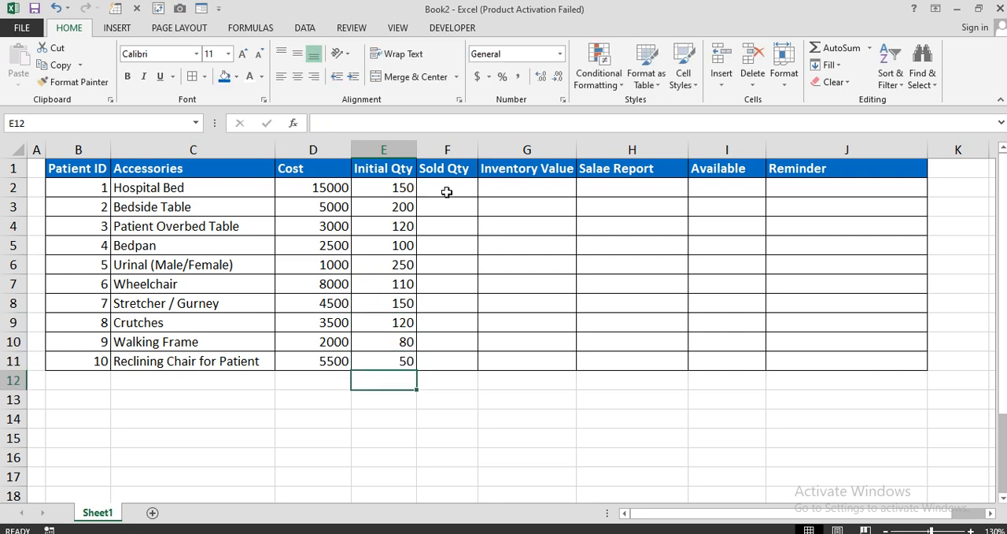
# Enter the sold quantities 40, 20, 40, 60 and 120 in F2:F6.
pyautogui.click(447, 192)
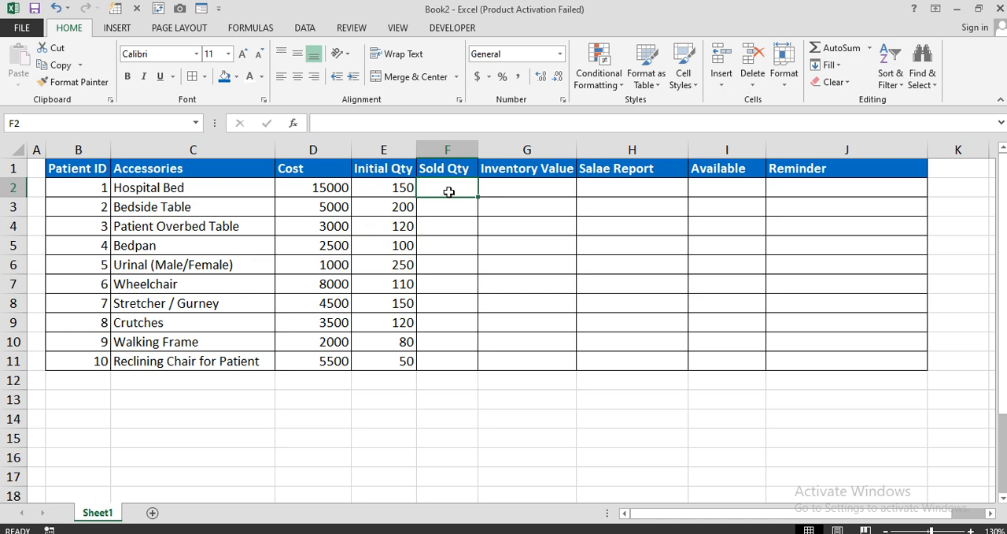
pyautogui.write('40')
pyautogui.press('Return')
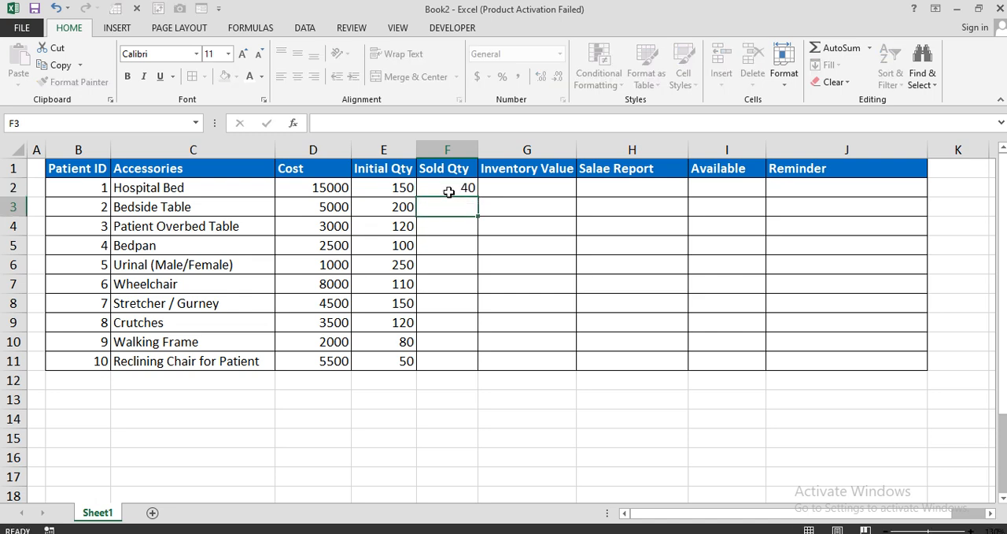
pyautogui.write('20')
pyautogui.press('Return')
pyautogui.write('40')
pyautogui.press('Return')
pyautogui.write('60')
pyautogui.press('Return')
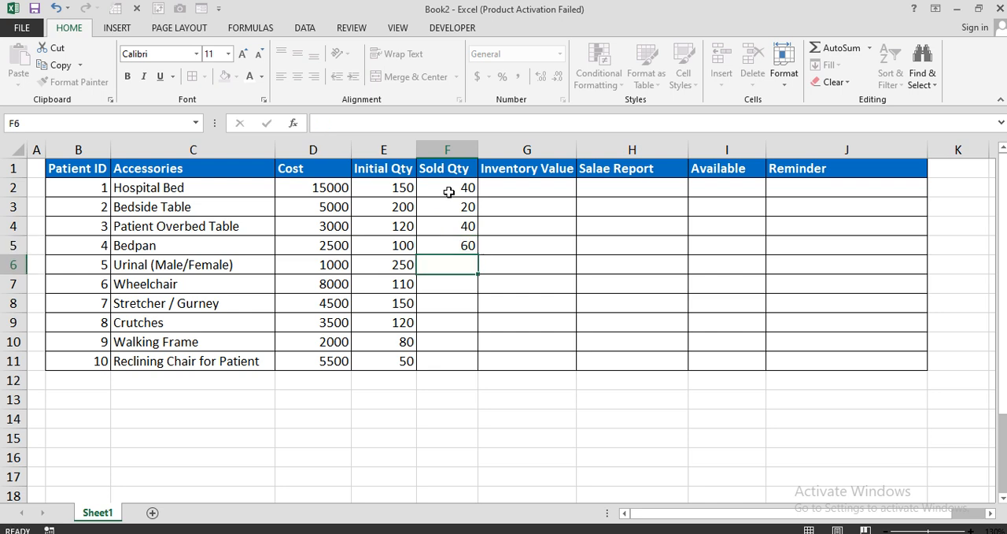
pyautogui.write('120')
pyautogui.press('Return')
# Enter the sold quantities 80, 10, 50, 40 and 30 in F7:F11.
pyautogui.write('80')
pyautogui.press('Return')
pyautogui.write('10')
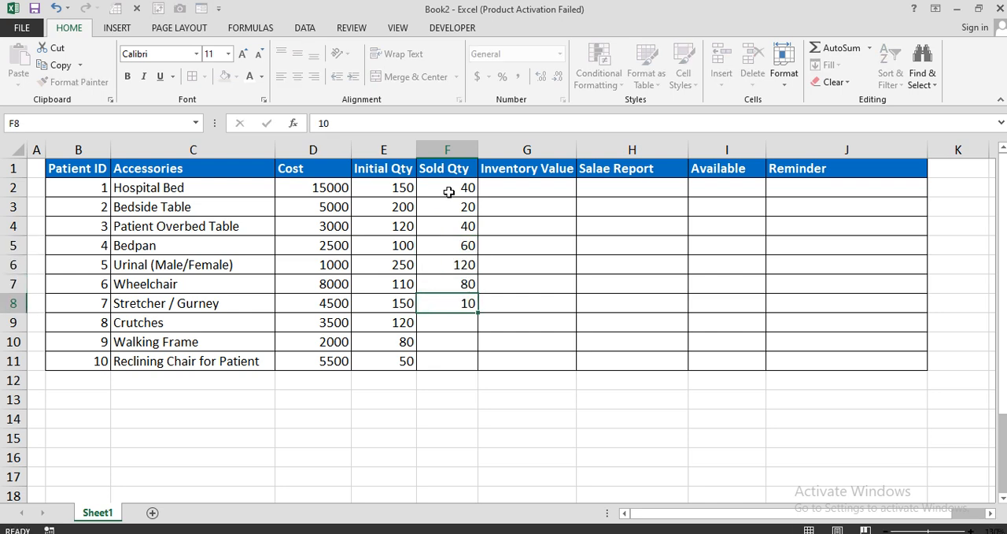
pyautogui.press('Return')
pyautogui.write('50')
pyautogui.press('Return')
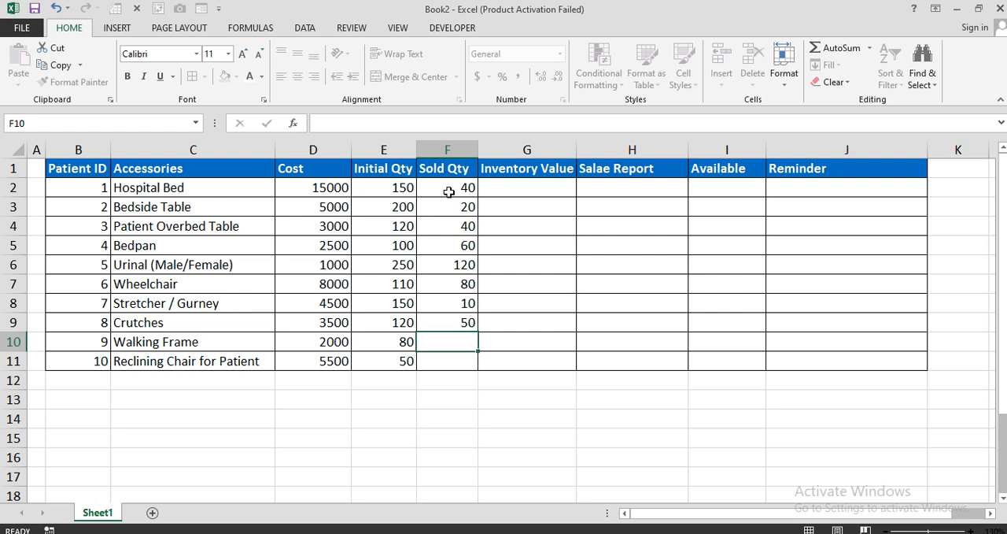
pyautogui.write('40')
pyautogui.press('Return')
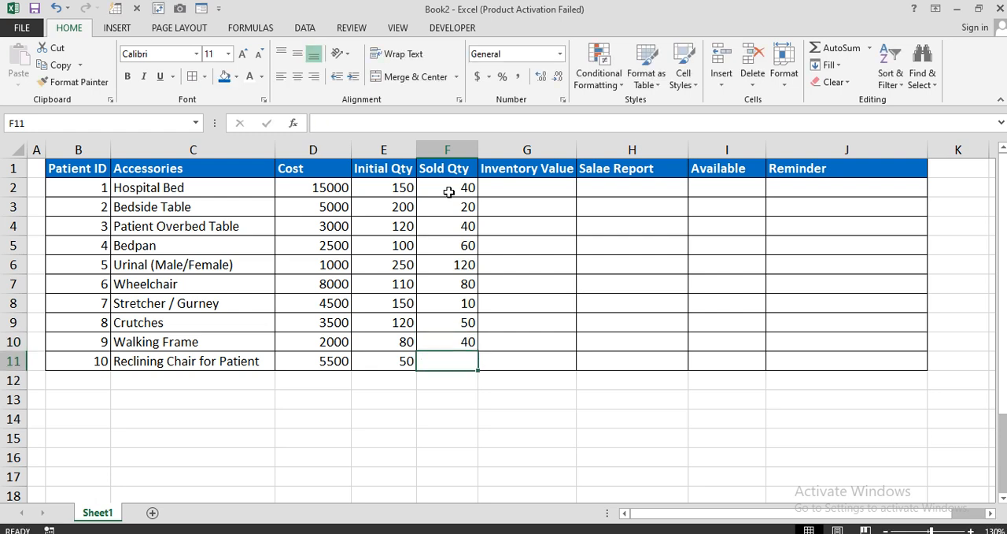
pyautogui.write('30')
pyautogui.press('Return')
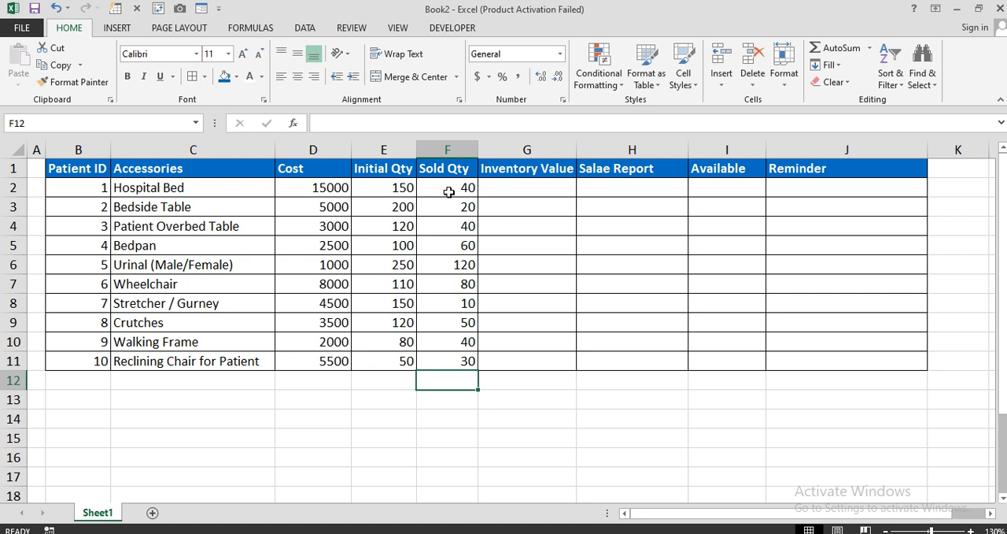
# Enter =PRODUCT(D2,E2) in G2 to calculate the Hospital Bed's inventory value from its cost and initial quantity.
pyautogui.moveTo(394, 187); pyautogui.dragTo(469, 304)
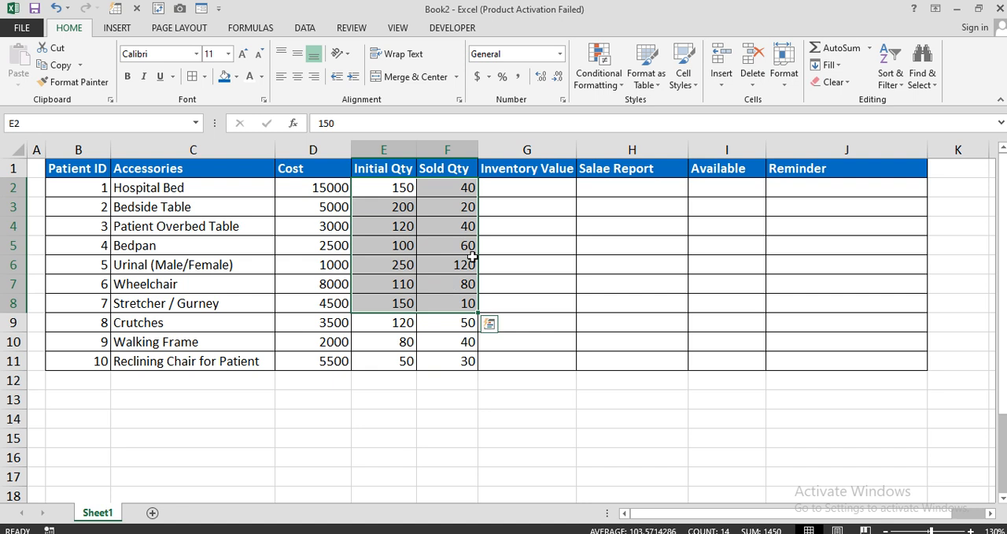
pyautogui.click(509, 183)
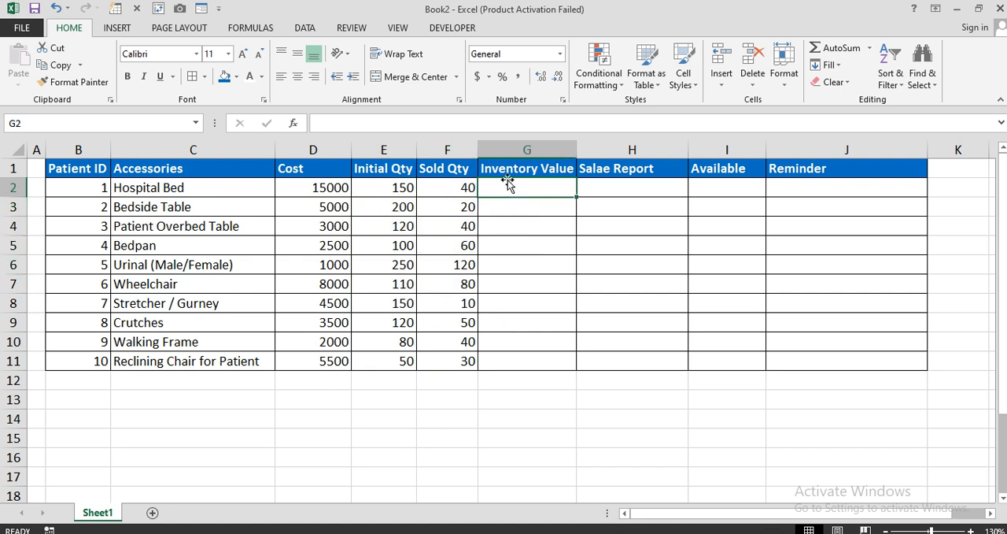
pyautogui.write('=pro')
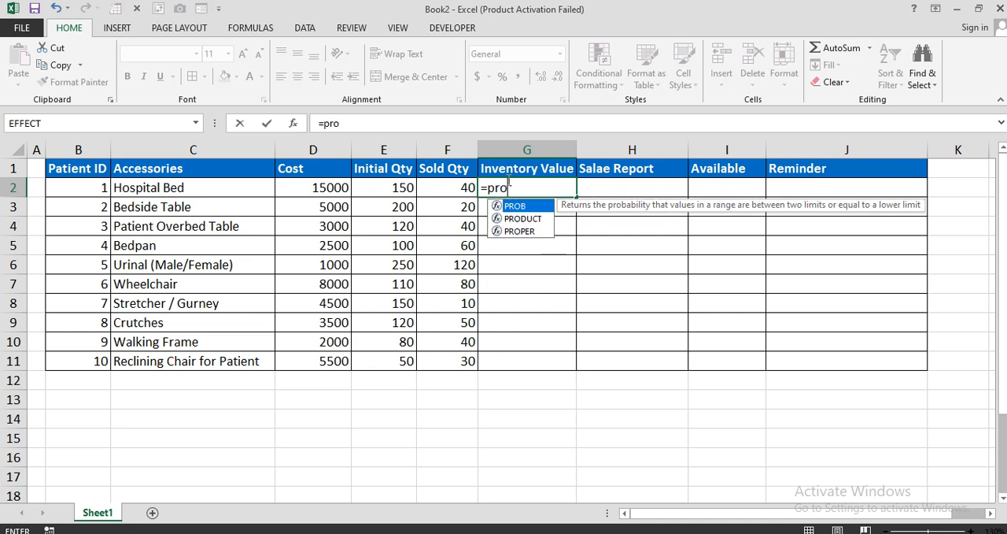
pyautogui.press('Down')
pyautogui.press('Tab')
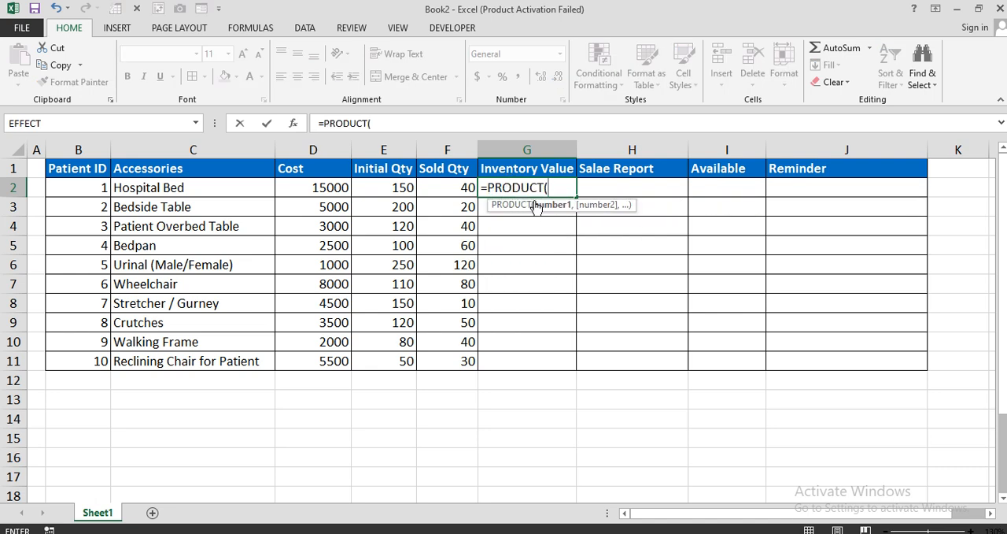
pyautogui.click(318, 185)
pyautogui.write(',')
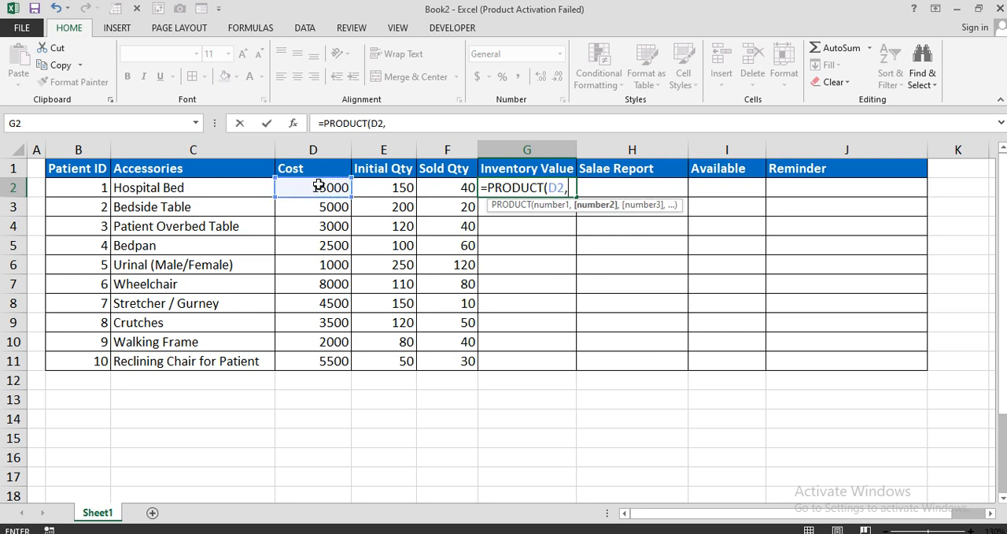
pyautogui.click(382, 189)
pyautogui.write(')')
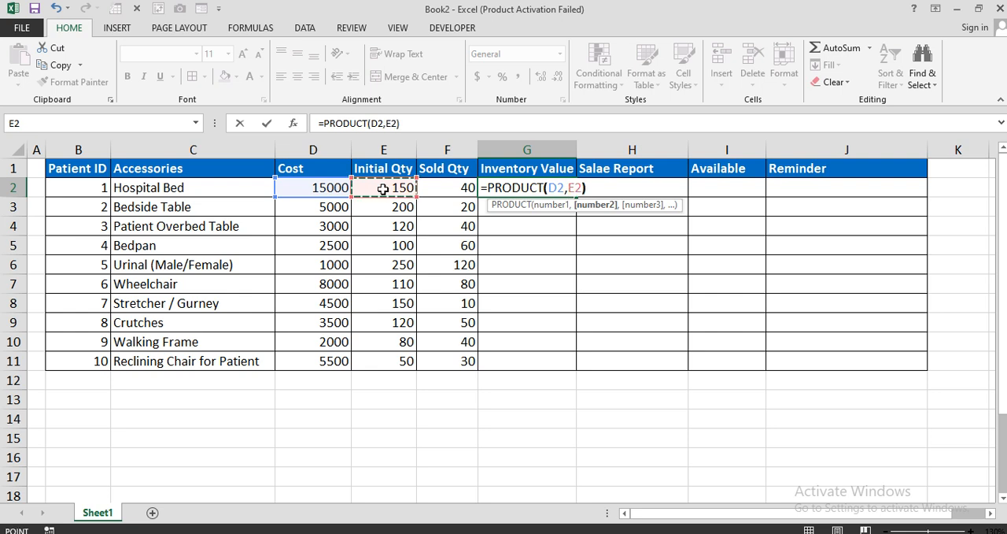
pyautogui.press('Return')
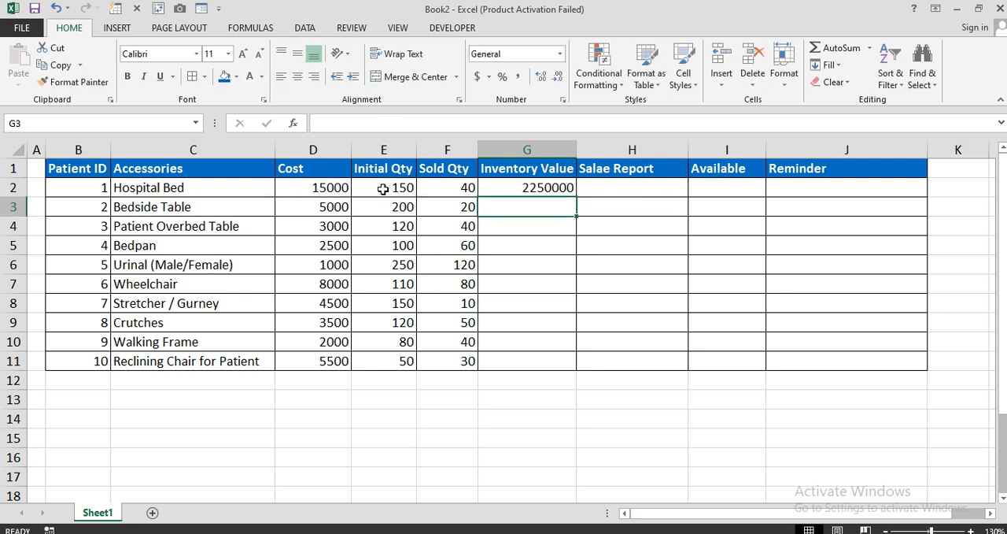
# Fill the inventory value formula from G2 down through G11.
pyautogui.click(499, 189)
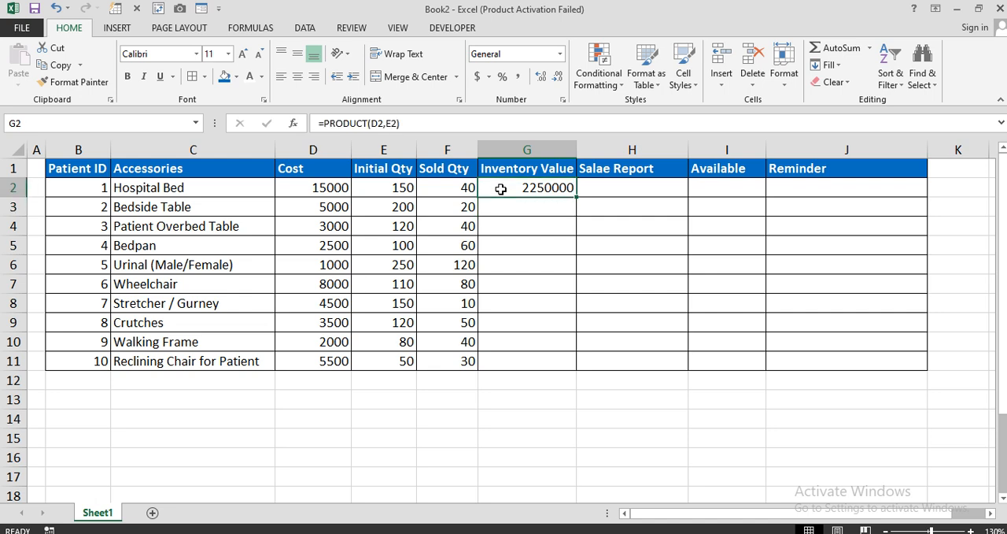
pyautogui.moveTo(342, 189); pyautogui.dragTo(389, 298)
pyautogui.click(503, 190)
pyautogui.moveTo(579, 199); pyautogui.dragTo(575, 370)
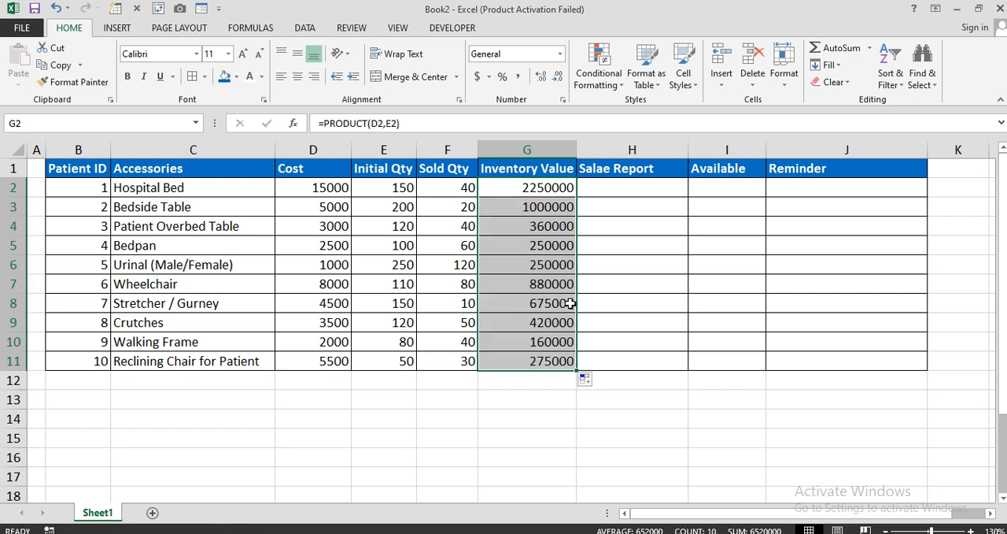
# Enter =PRODUCT(D2,F2) in H2 for the sales report and fill it down through H11.
pyautogui.click(608, 191)
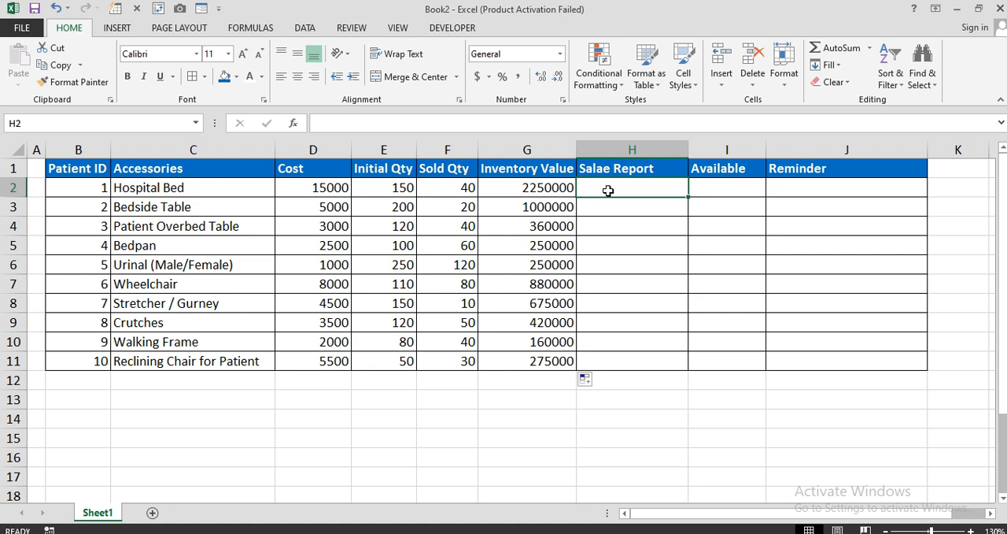
pyautogui.write('=')
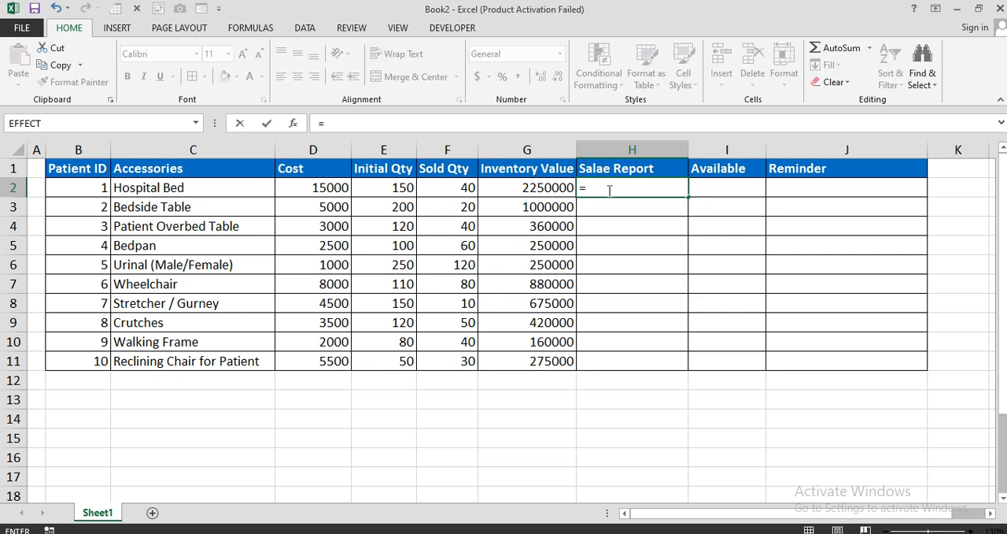
pyautogui.write('pro')
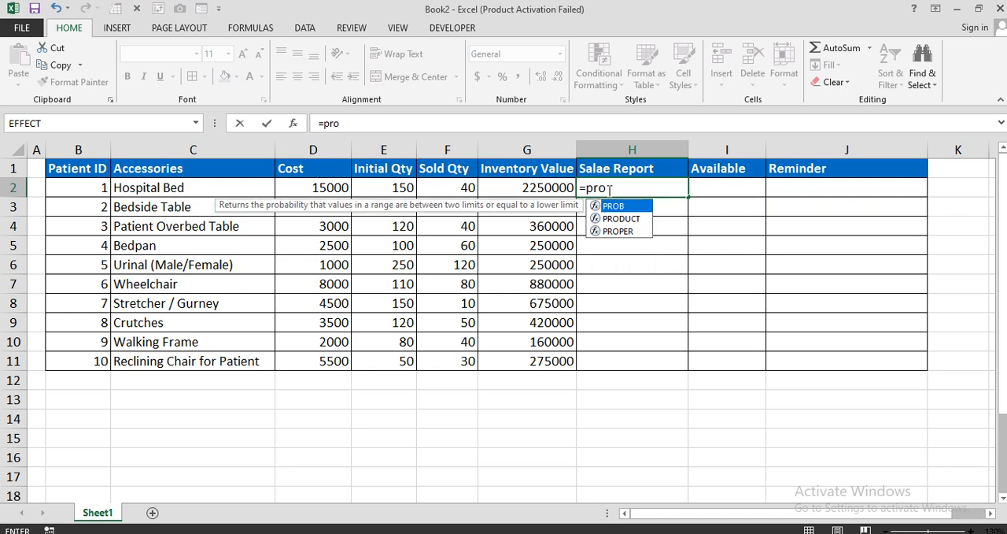
pyautogui.press('Down')
pyautogui.press('Tab')
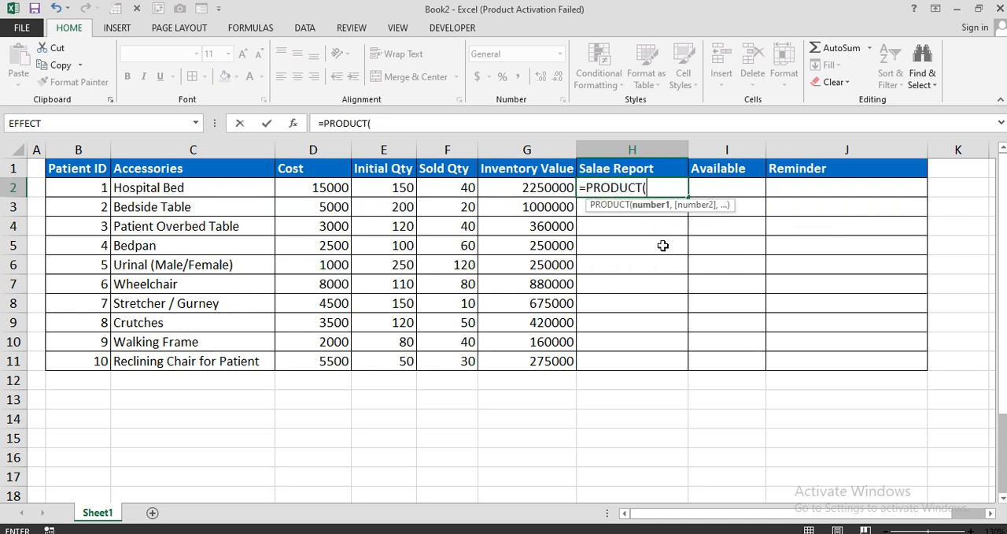
pyautogui.click(319, 189)
pyautogui.write(',')
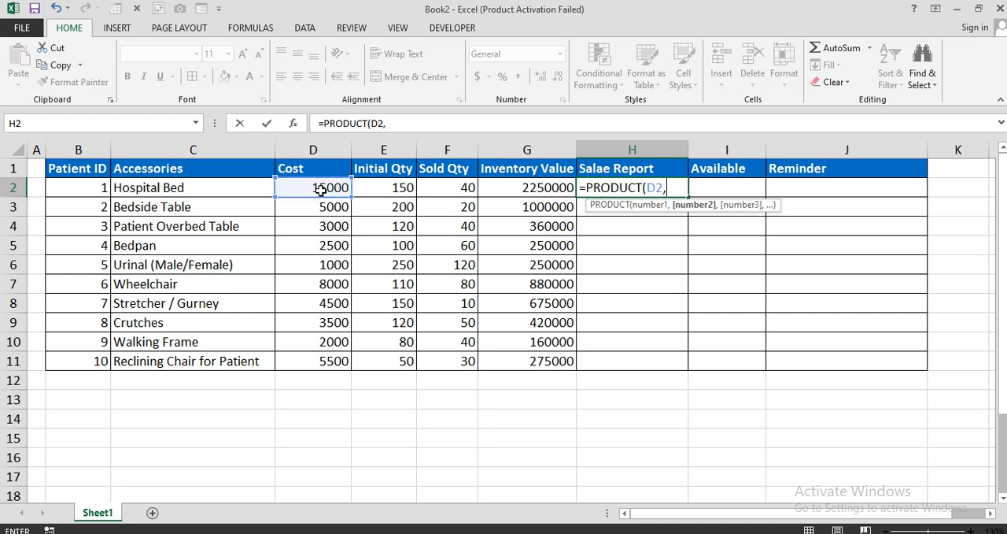
pyautogui.click(439, 189)
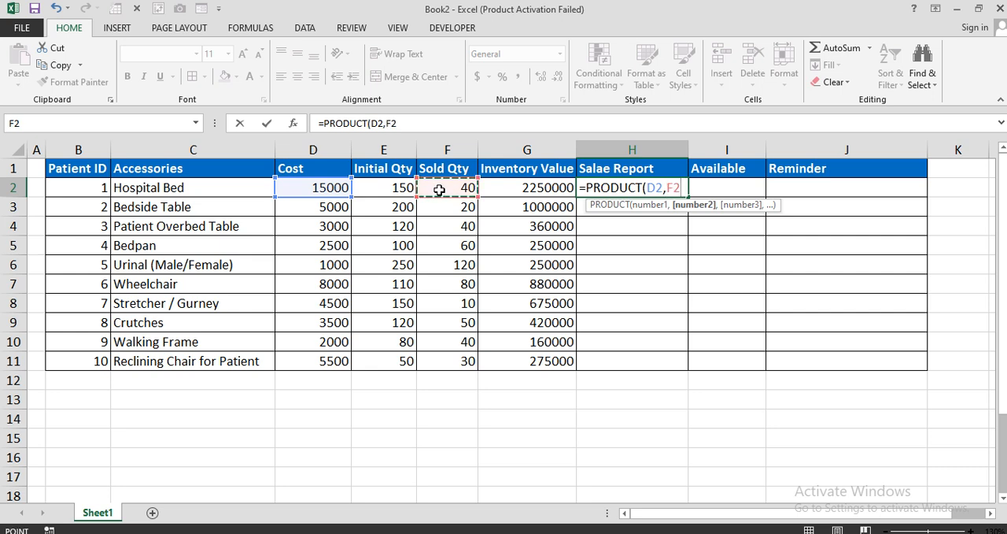
pyautogui.write(')')
pyautogui.press('Return')
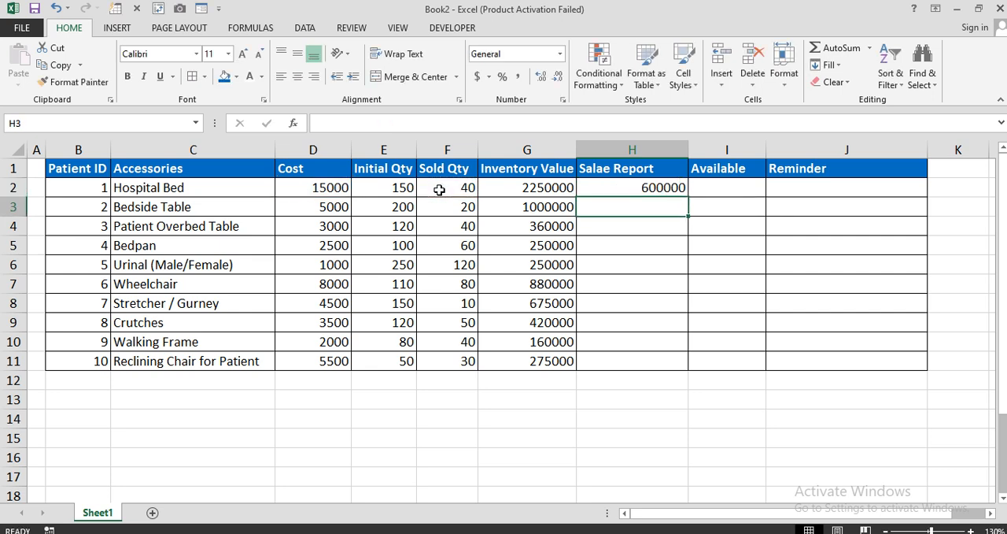
pyautogui.click(655, 188)
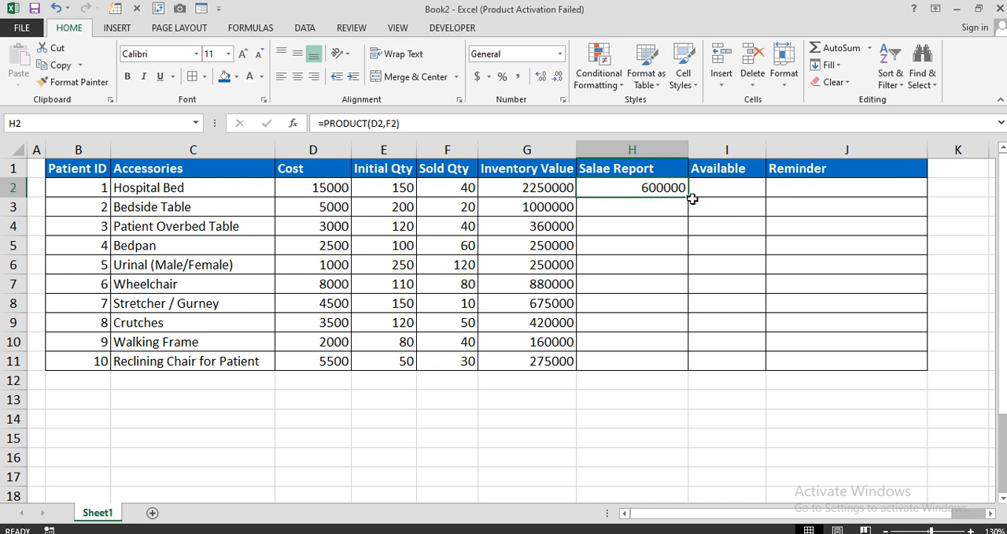
pyautogui.moveTo(690, 198); pyautogui.dragTo(678, 362)
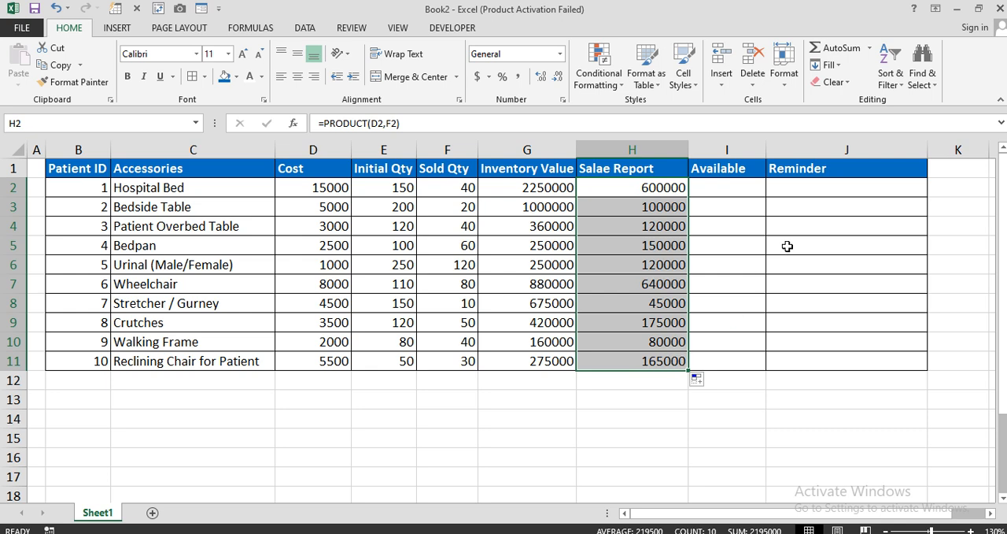
# Enter =SUM(E2-F2) in I2 to calculate the Hospital Bed's available quantity.
pyautogui.click(745, 198)
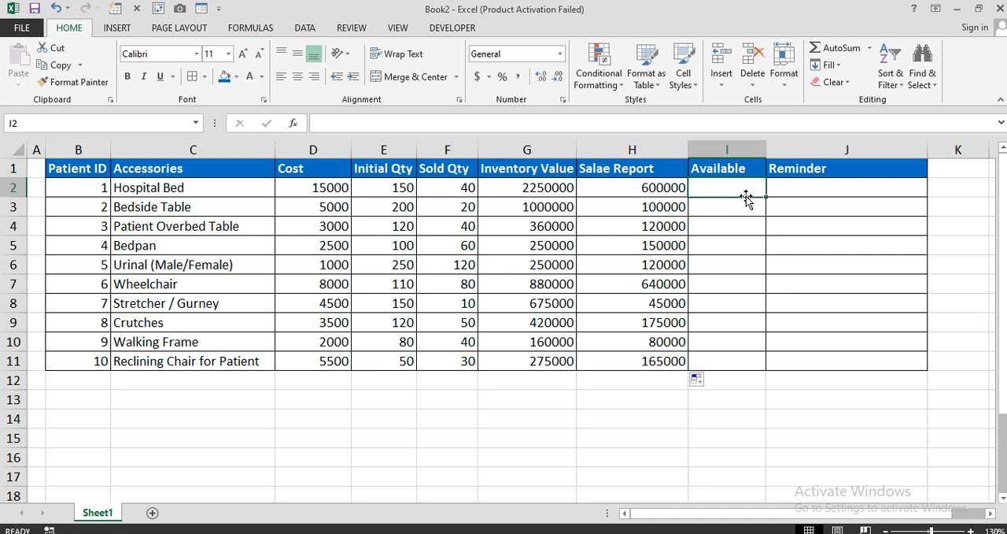
pyautogui.write('=SUM(')
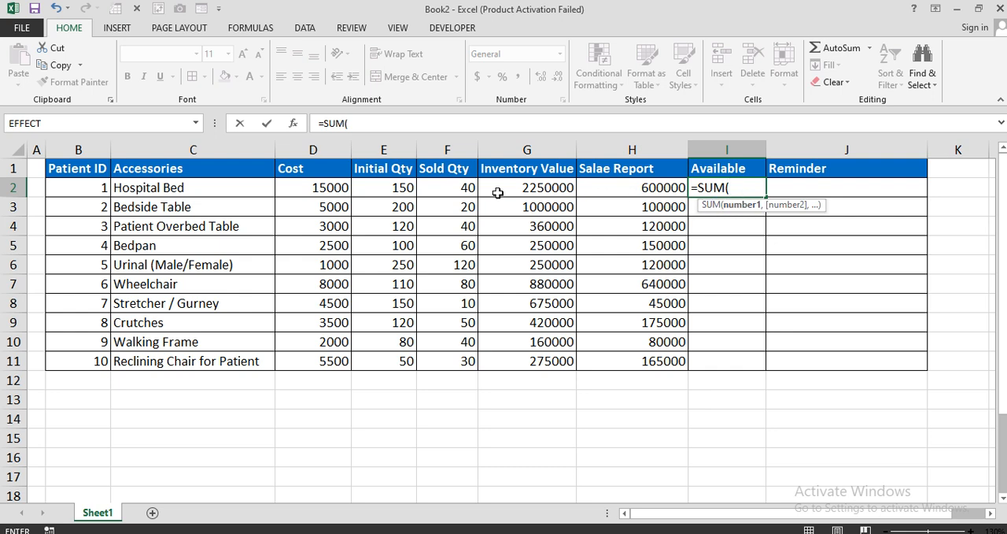
pyautogui.click(401, 187)
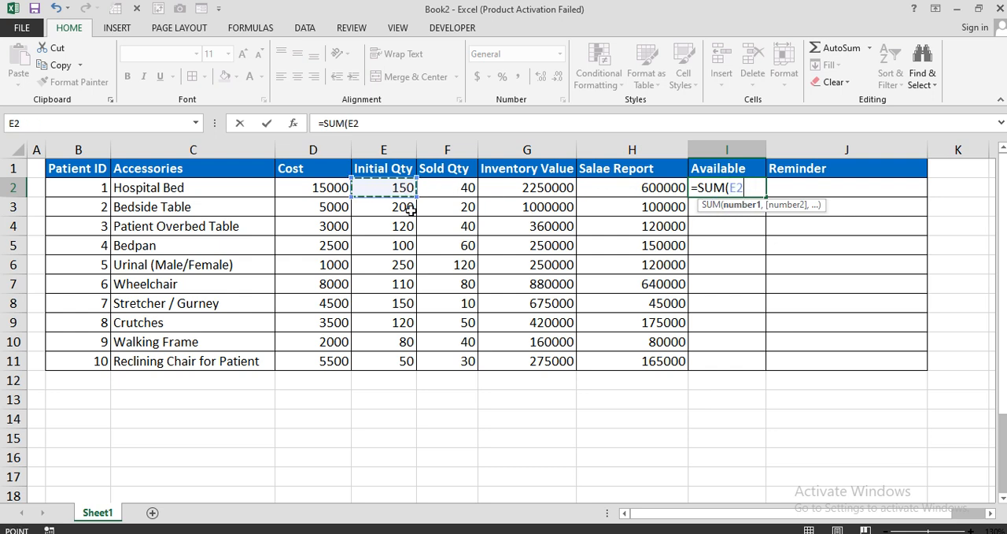
pyautogui.write('-')
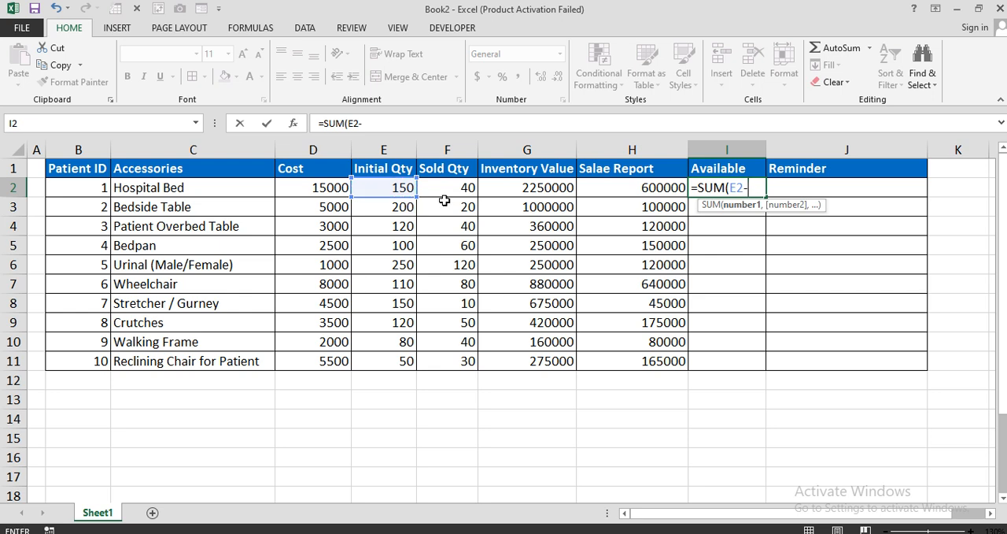
pyautogui.click(450, 190)
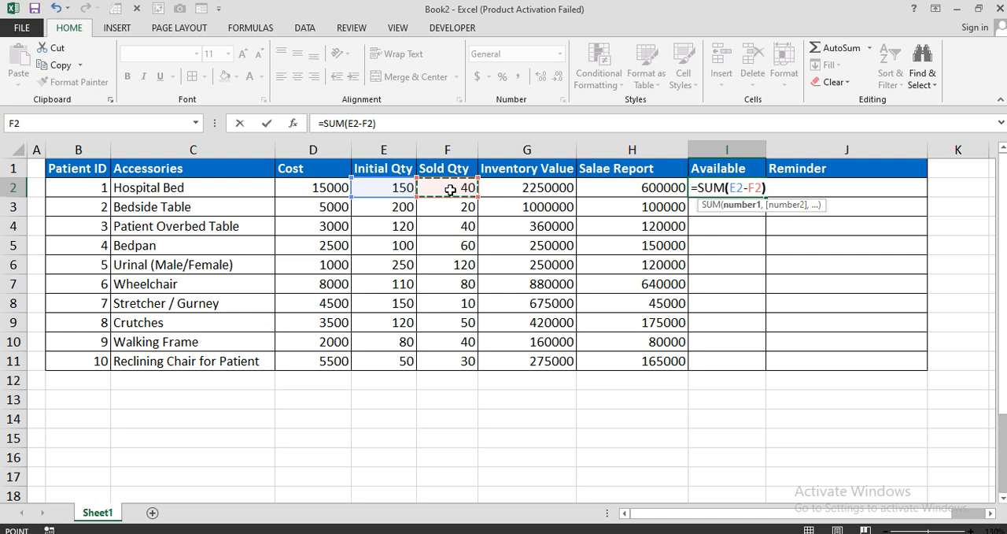
pyautogui.write(')')
pyautogui.press('Return')
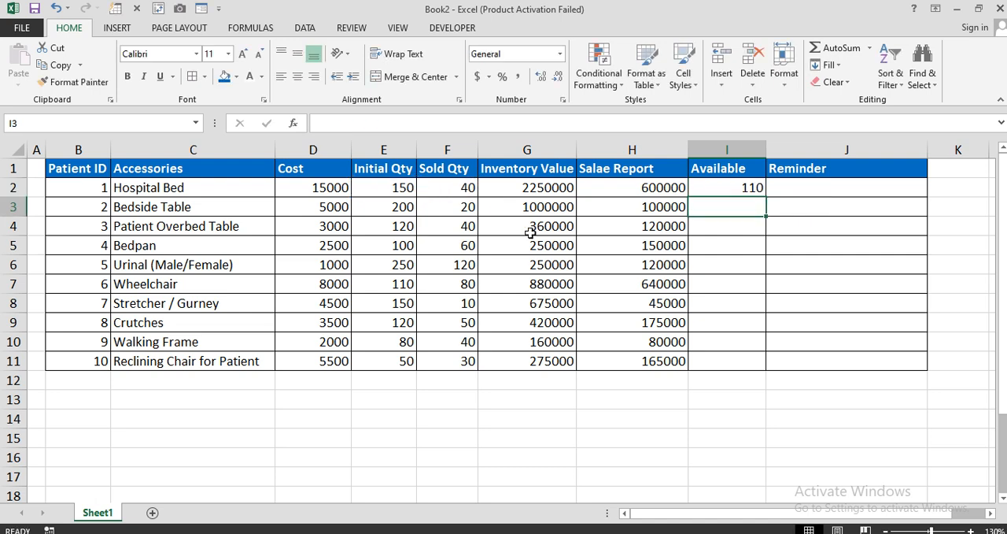
# Fill the available quantity formula from I2 down through I11.
pyautogui.click(394, 192)
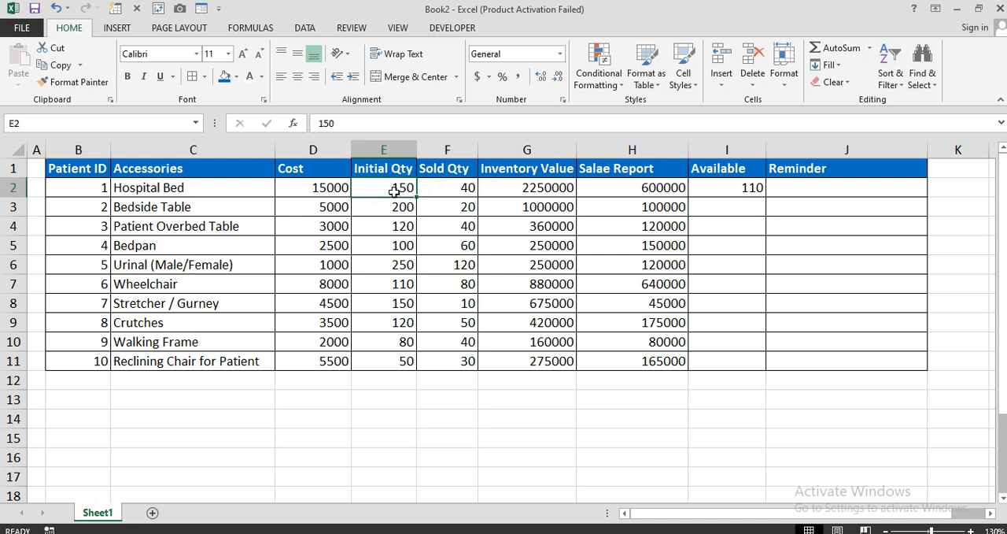
pyautogui.click(446, 189)
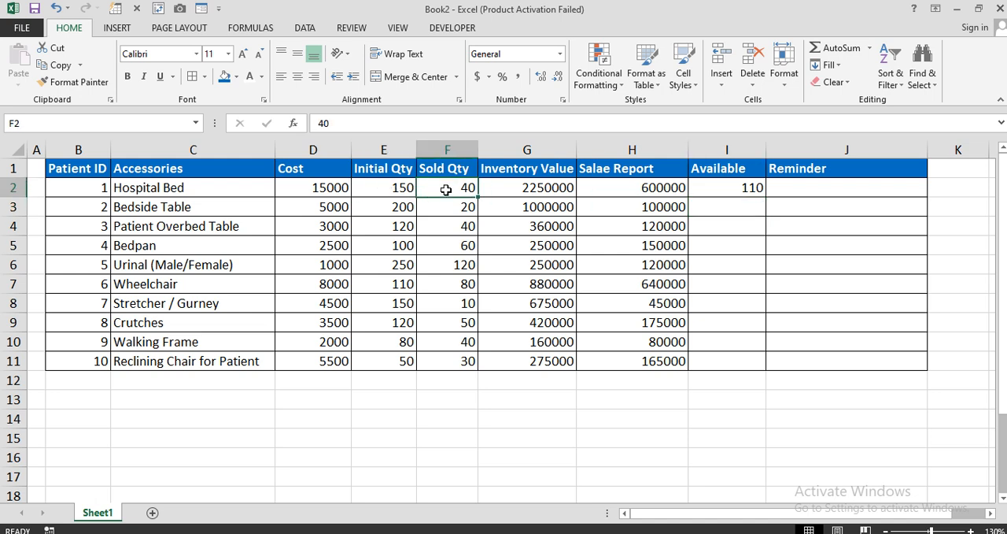
pyautogui.click(712, 186)
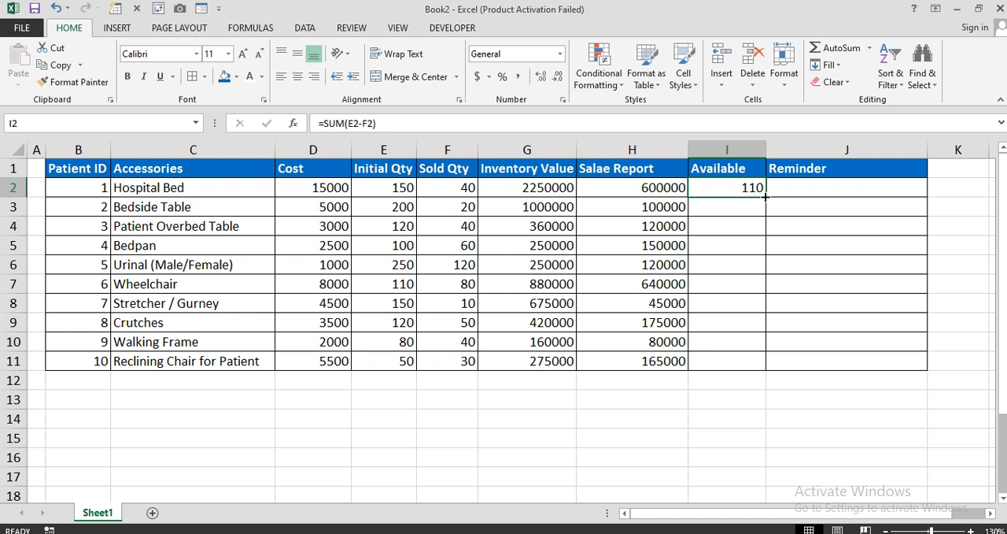
pyautogui.moveTo(766, 196); pyautogui.dragTo(747, 369)
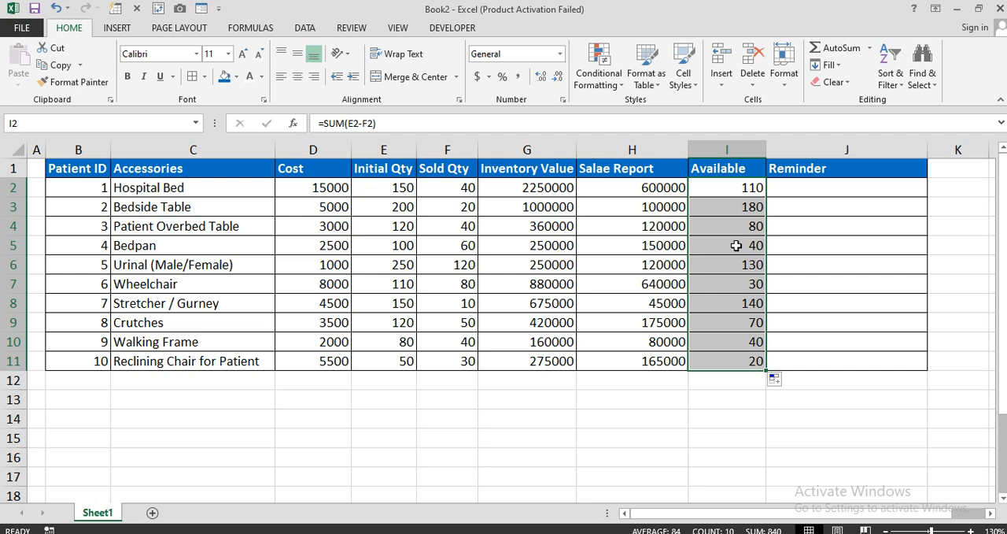
pyautogui.press('Down')
pyautogui.press('Down')
pyautogui.press('Down')
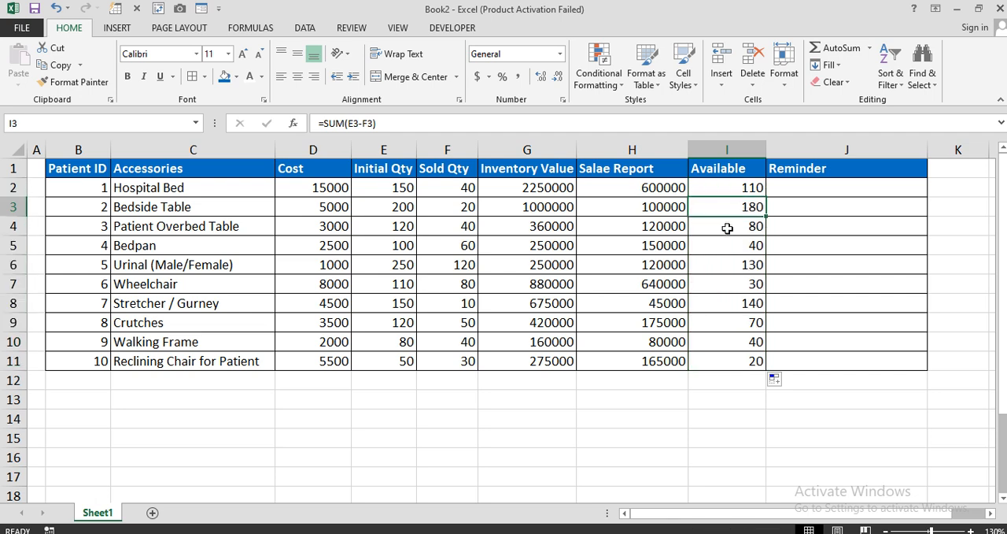
pyautogui.press('Down')
pyautogui.press('Down')
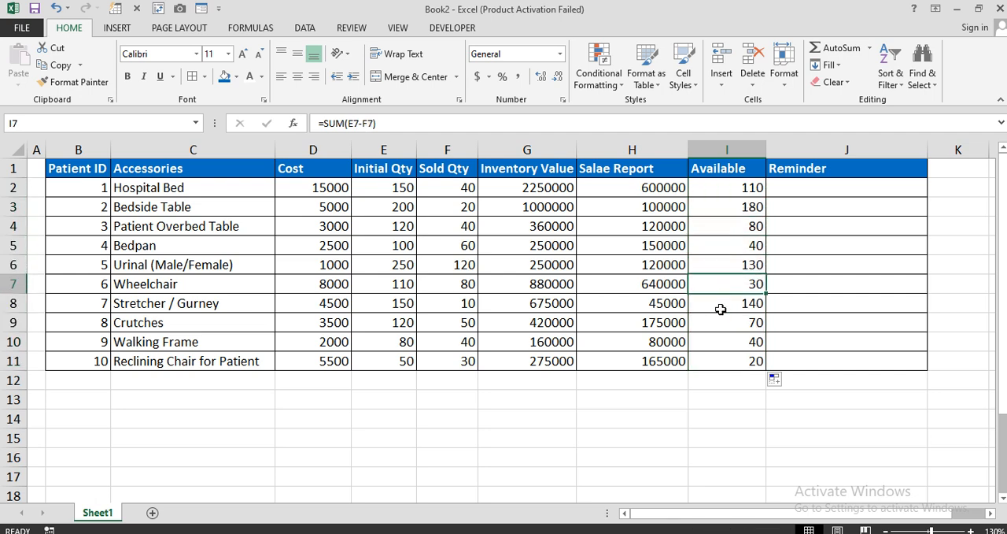
pyautogui.click(720, 314)
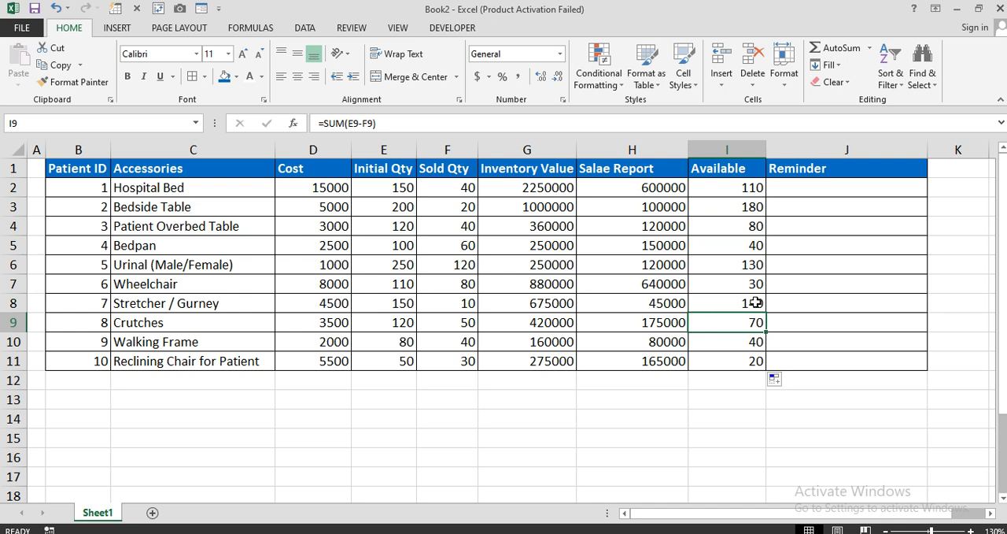
# Select the Reminder cells J2:J11 and switch to the end of the ChatGPT conversation.
pyautogui.click(797, 191)
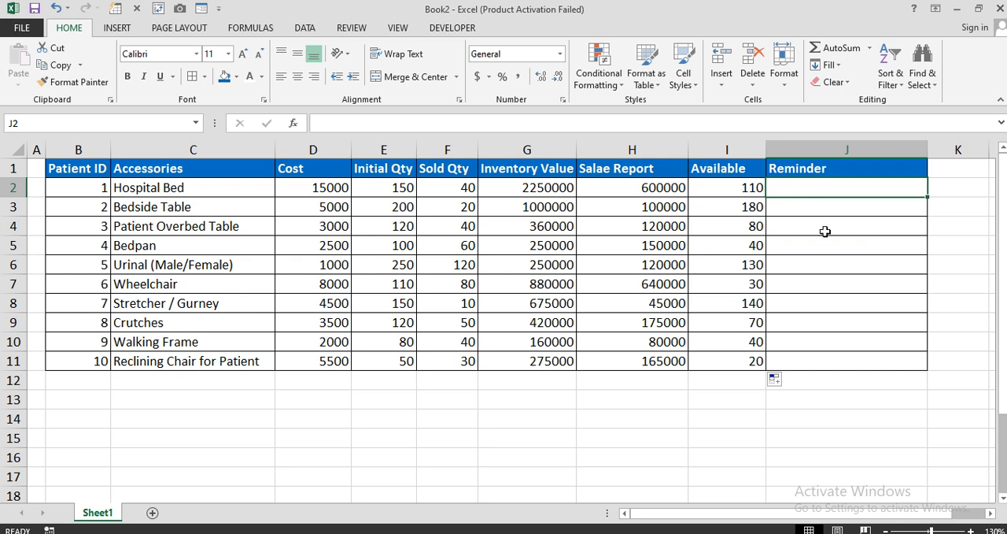
pyautogui.moveTo(818, 184); pyautogui.dragTo(794, 358)
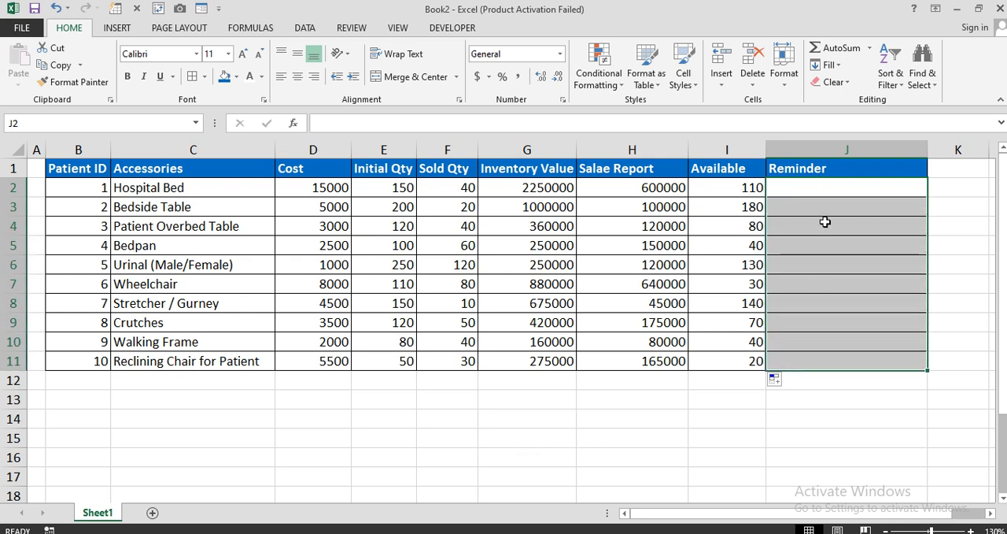
pyautogui.click(825, 195)
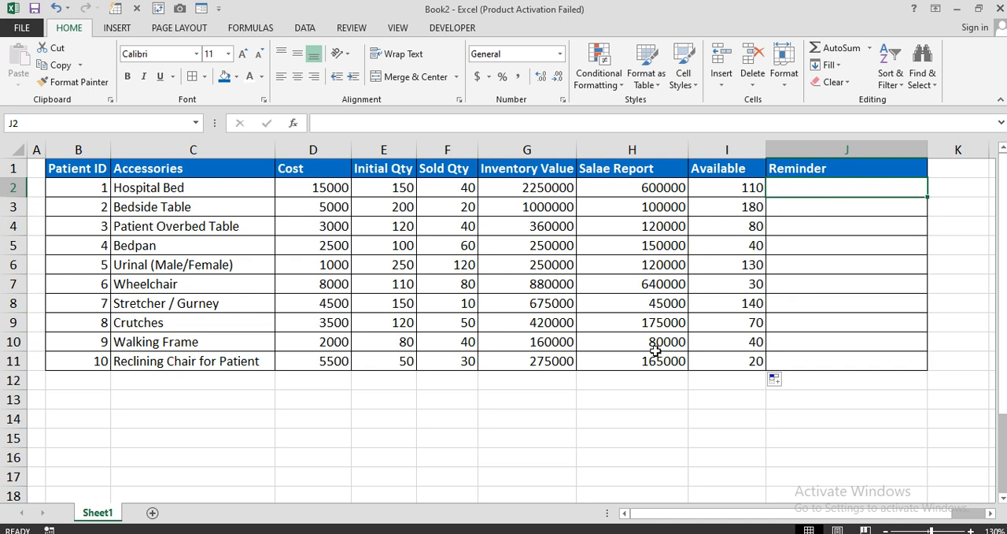
pyautogui.click(419, 532)
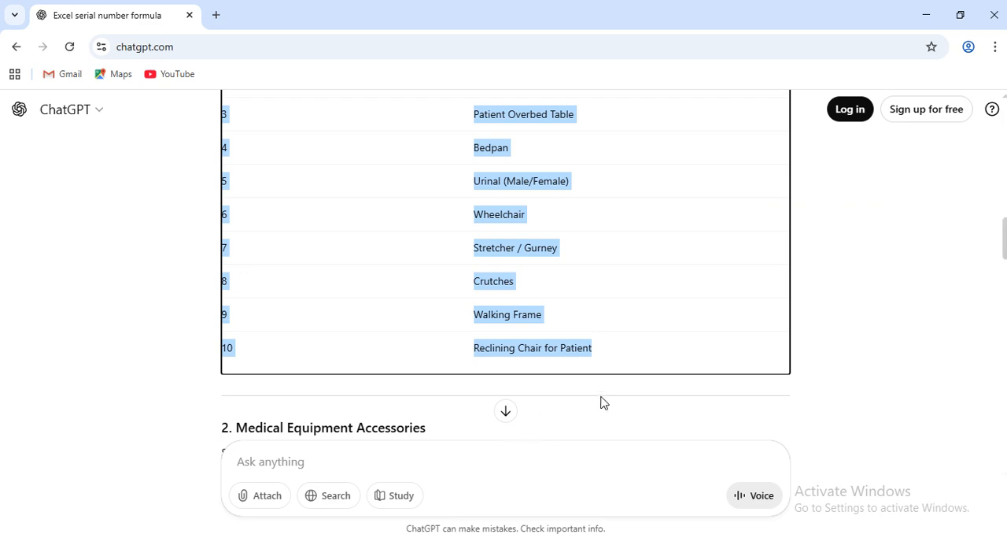
pyautogui.scroll(-15, 602, 401)
pyautogui.scroll(-9, 603, 400)
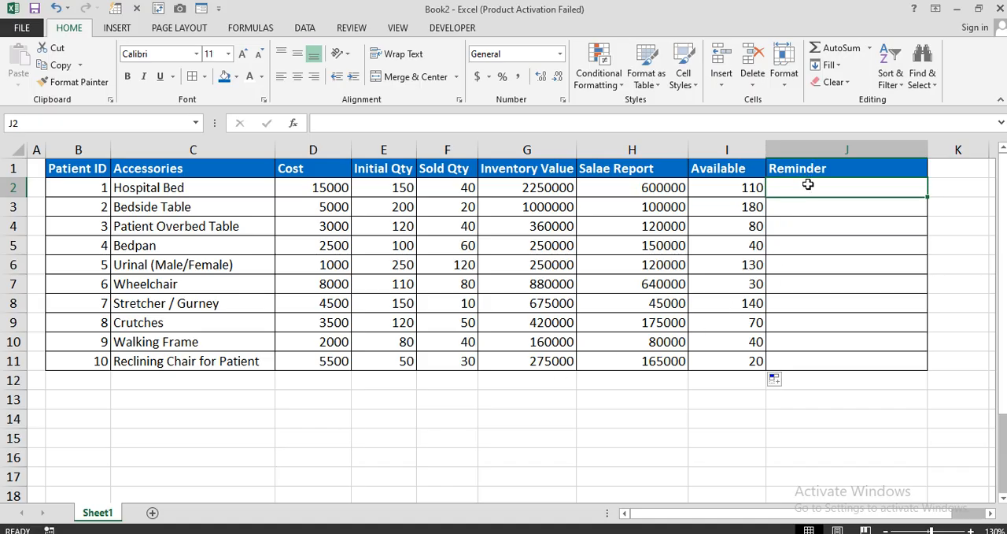
pyautogui.moveTo(808, 185); pyautogui.dragTo(805, 345)
pyautogui.hotkey('alt', 'Tab')
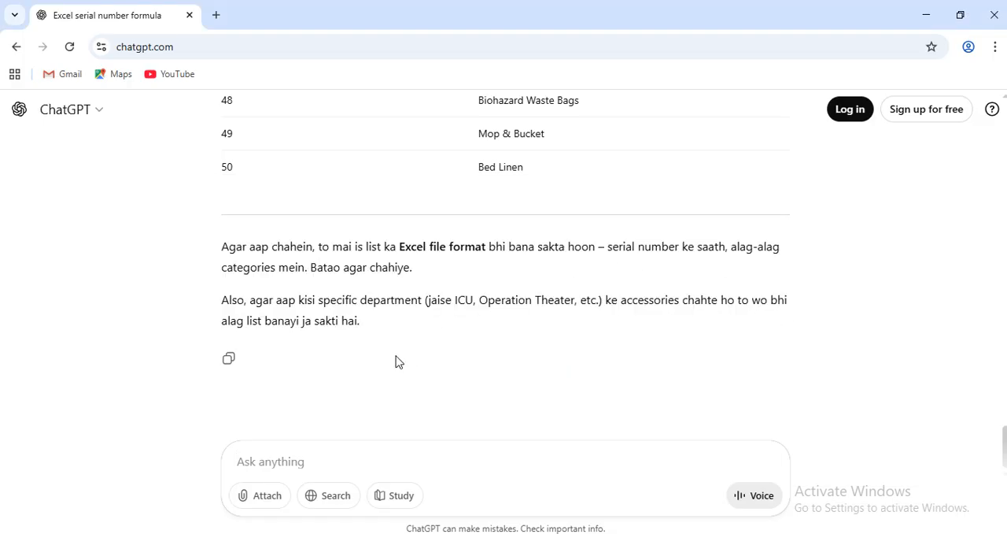
# Start a ChatGPT prompt with "excel main sheet1 main J2:J11", checking the range against the Excel sheet.
pyautogui.write('excel main')
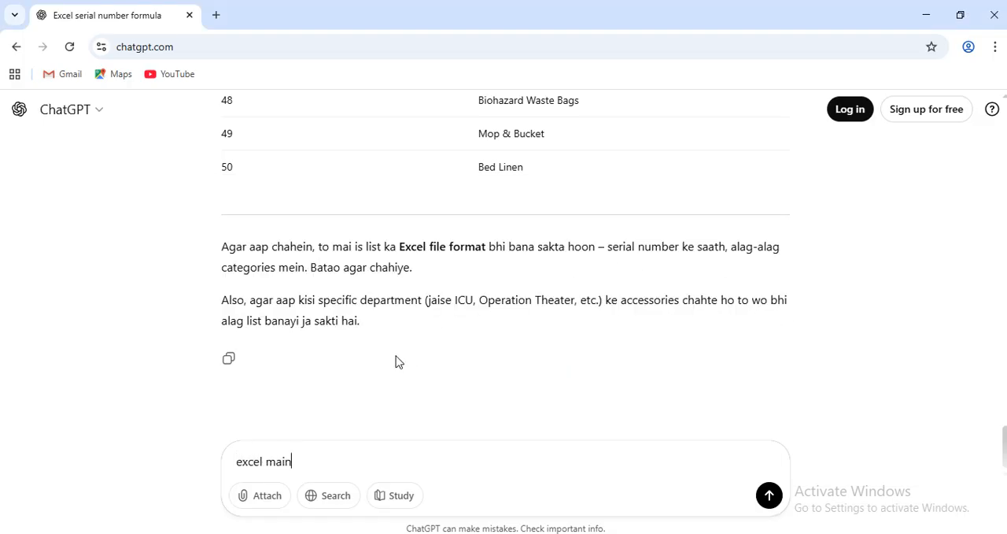
pyautogui.write(' sheet1 ')
pyautogui.write('main ')
pyautogui.write('J11')
pyautogui.press('BackSpace')
pyautogui.press('BackSpace')
pyautogui.write('2:J')
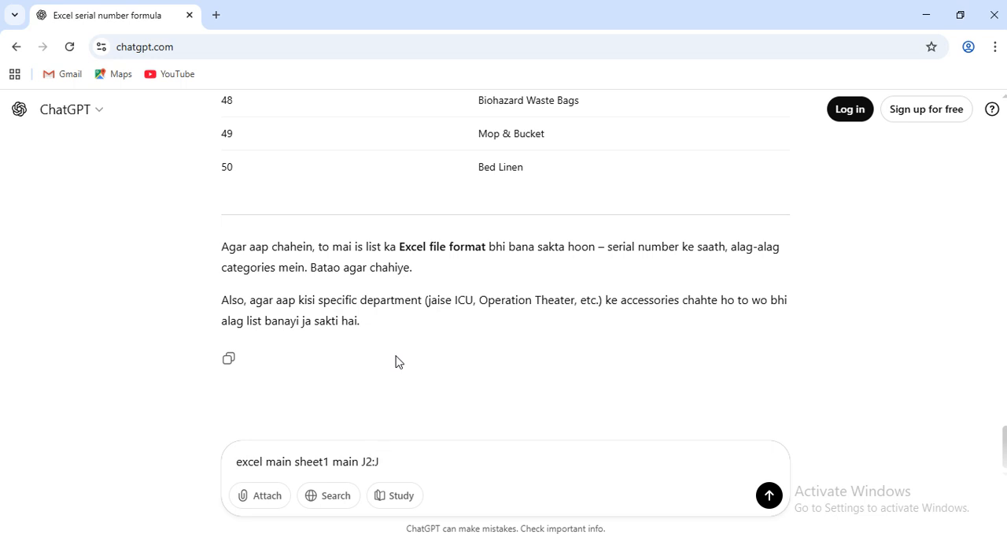
pyautogui.write('11')
pyautogui.hotkey('alt', 'Tab')
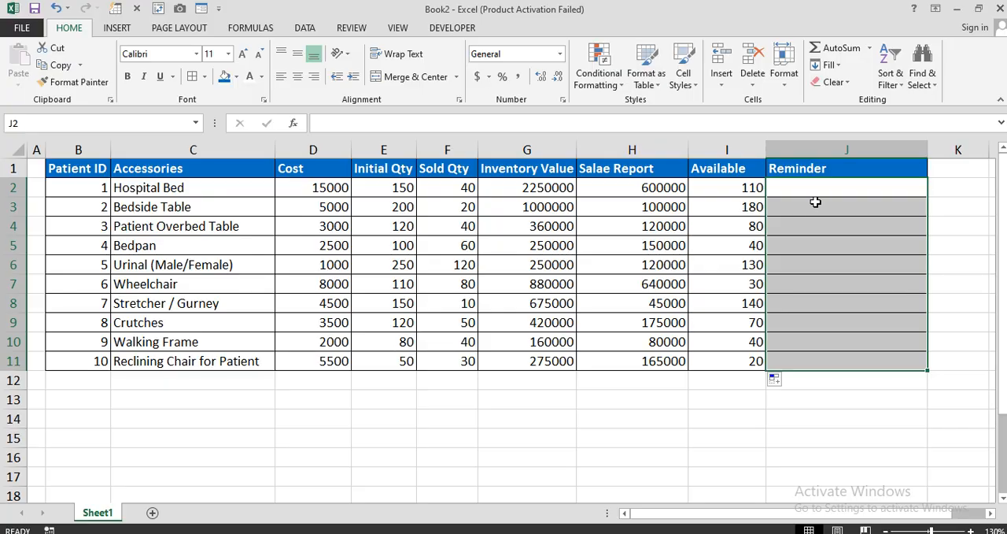
pyautogui.hotkey('alt', 'Tab')
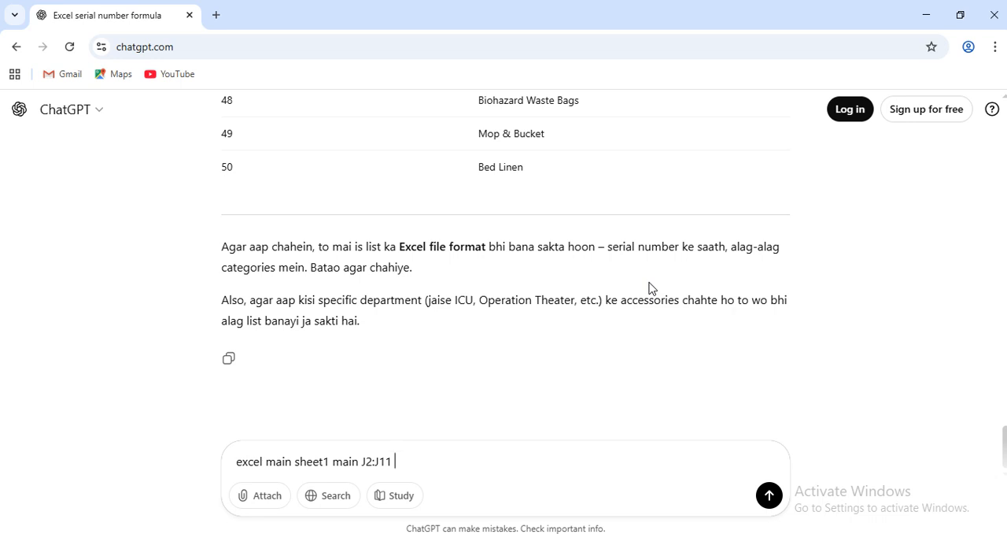
# Extend the prompt with "main message generate ho jay ager" and check the Available column in Excel.
pyautogui.write('main message')
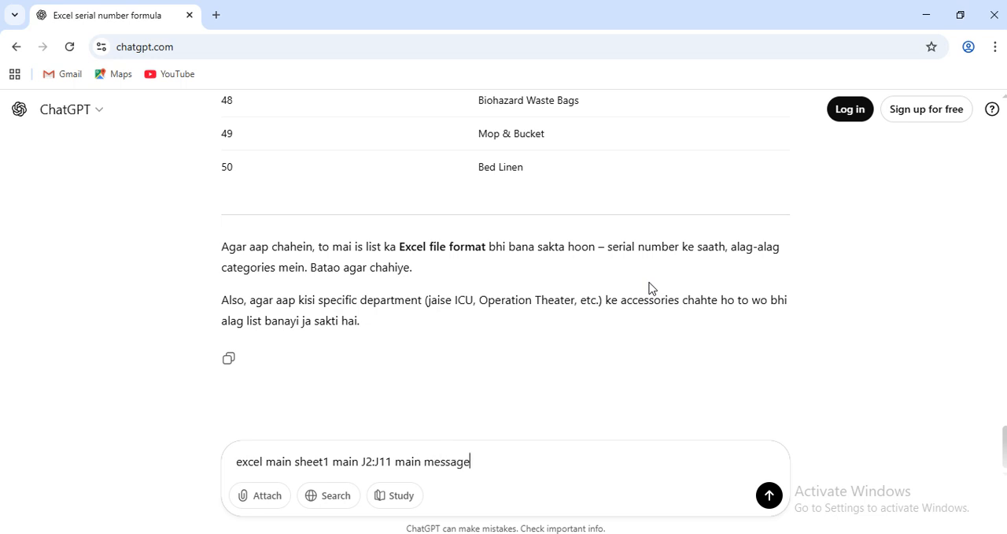
pyautogui.write(' generate ho jay ')
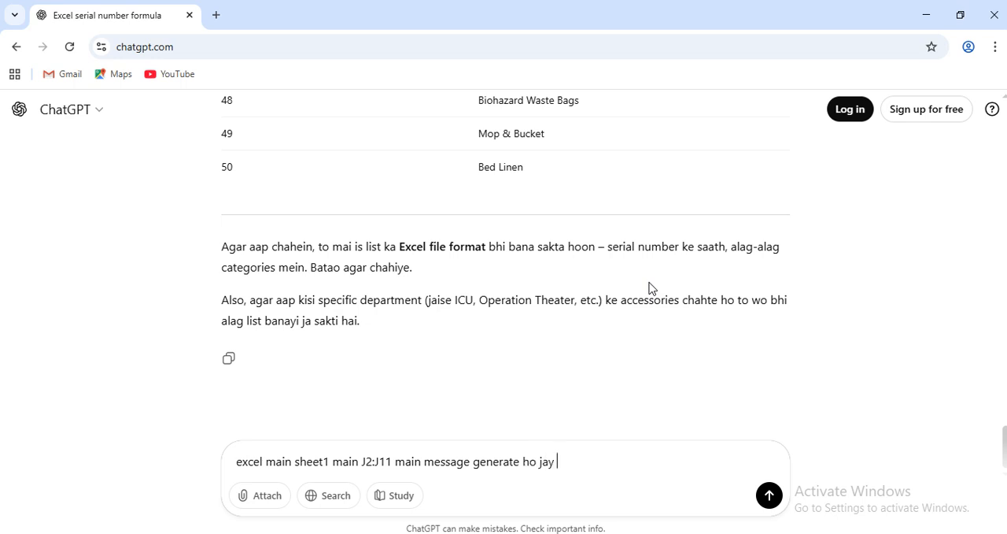
pyautogui.write('ager')
pyautogui.hotkey('alt', 'Tab')
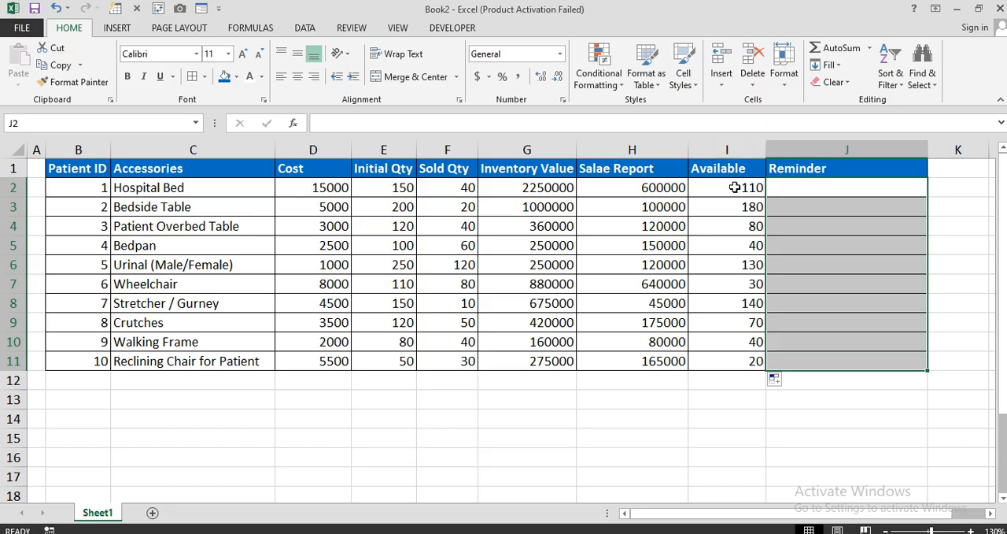
pyautogui.hotkey('alt', 'Tab')
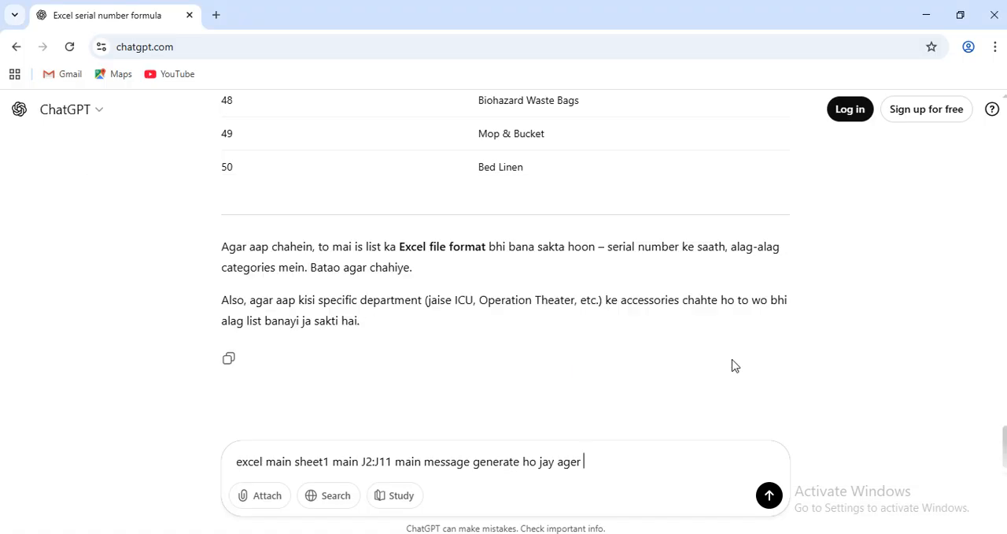
# Add the condition "I2:I11 main value 50 se kam ho to" to the prompt.
pyautogui.write('I2:I11 main value')
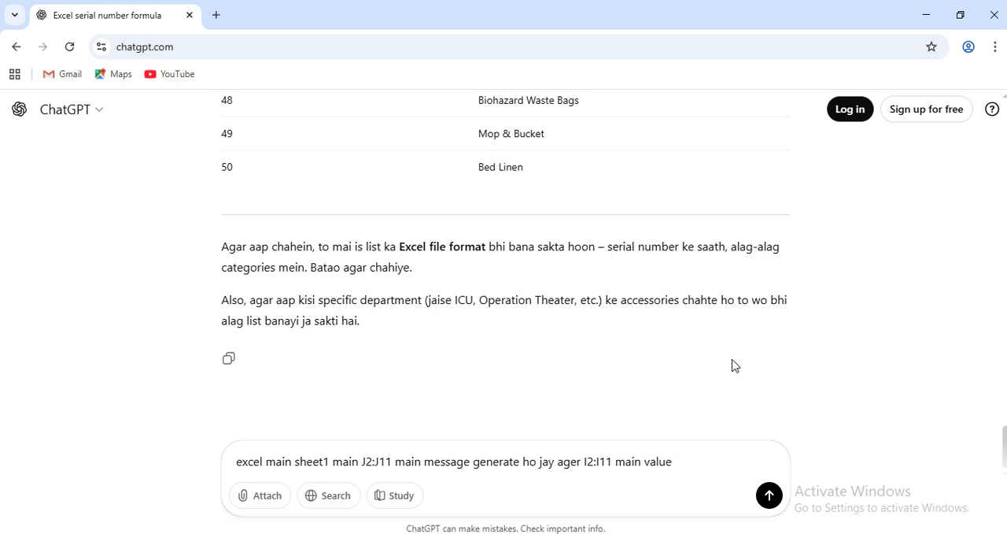
pyautogui.write('50 se kam ho to "')
# Add the two message results to the prompt as "Re-Order" werna "Available".
pyautogui.write('Re-O')
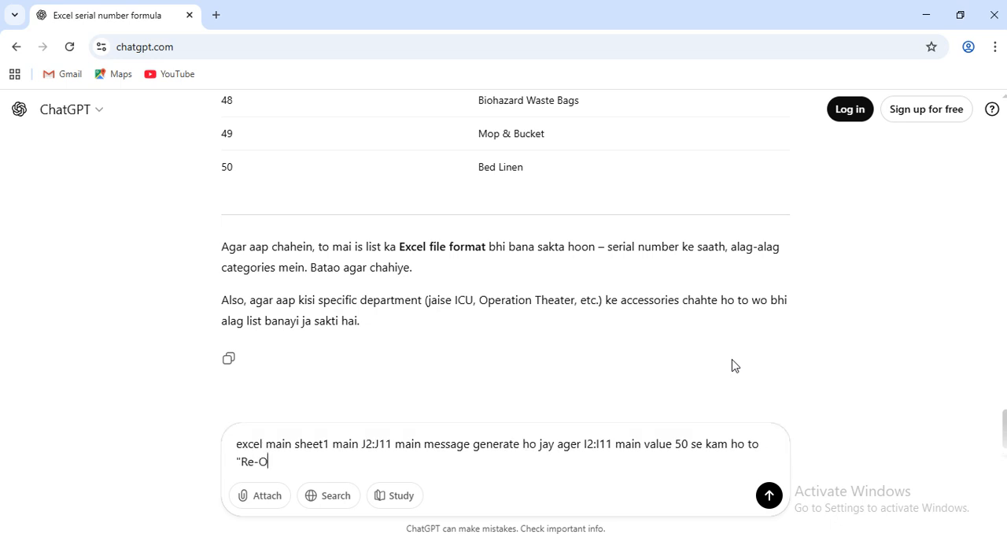
pyautogui.write('rder')
pyautogui.write('werna "Availab')
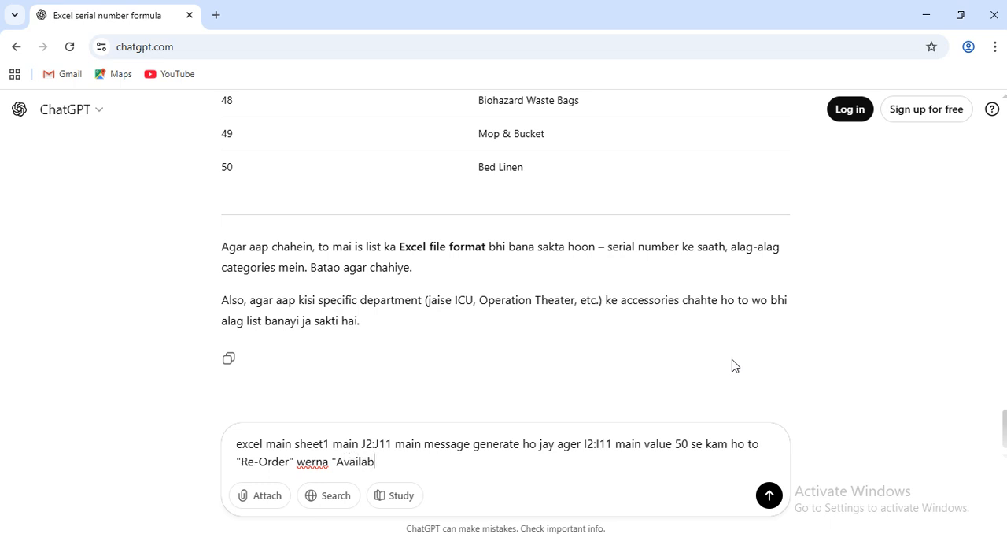
pyautogui.write('le"')
pyautogui.click(332, 462)
pyautogui.write('ager 5')
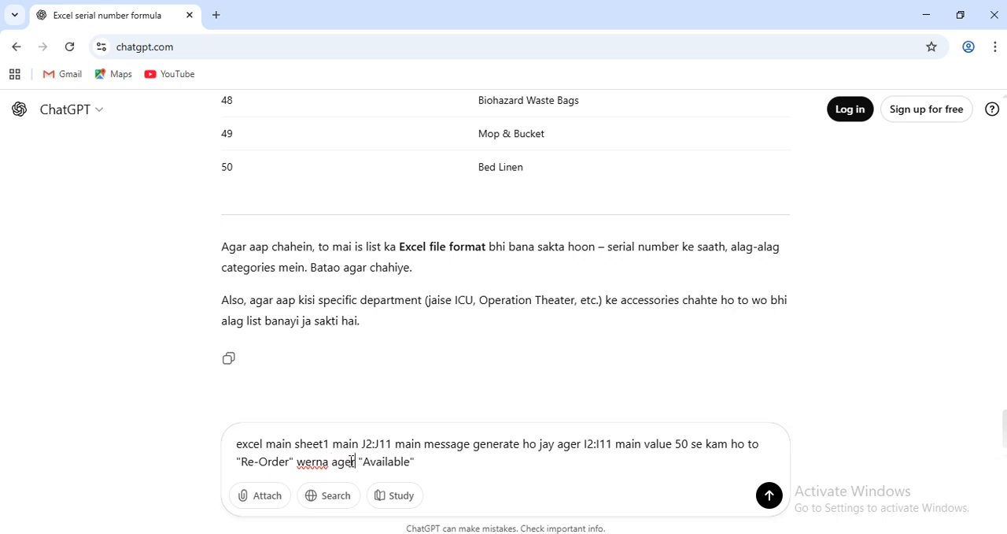
pyautogui.write('0 se')
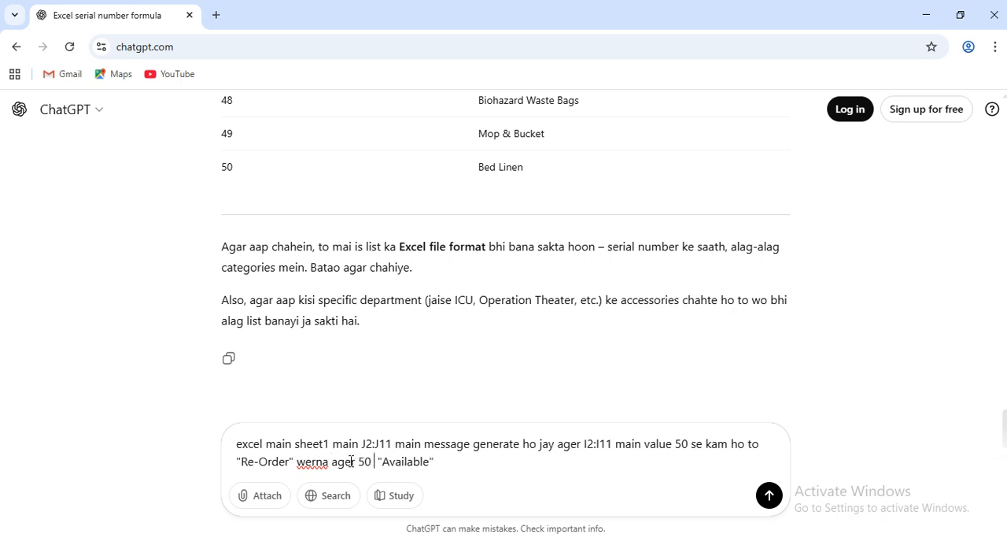
pyautogui.press('BackSpace')
pyautogui.press('BackSpace')
pyautogui.press('BackSpace')
pyautogui.press('BackSpace')
pyautogui.press('BackSpace')
pyautogui.press('BackSpace')
pyautogui.press('BackSpace')
pyautogui.press('BackSpace')
pyautogui.press('BackSpace')
pyautogui.press('BackSpace')
pyautogui.press('BackSpace')
pyautogui.press('BackSpace')
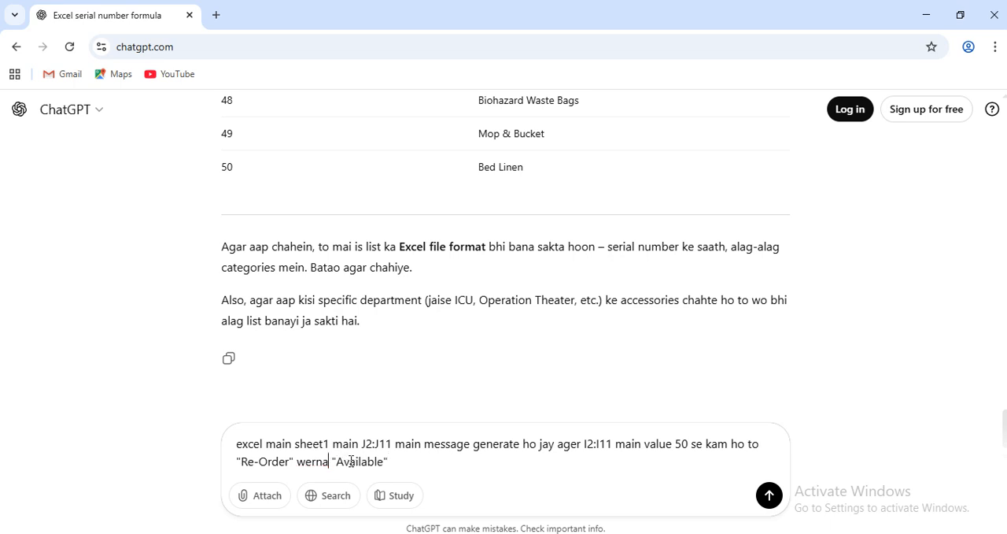
# Finish the prompt with "ajay formula batao" and send it to ChatGPT.
pyautogui.write('ajay form')
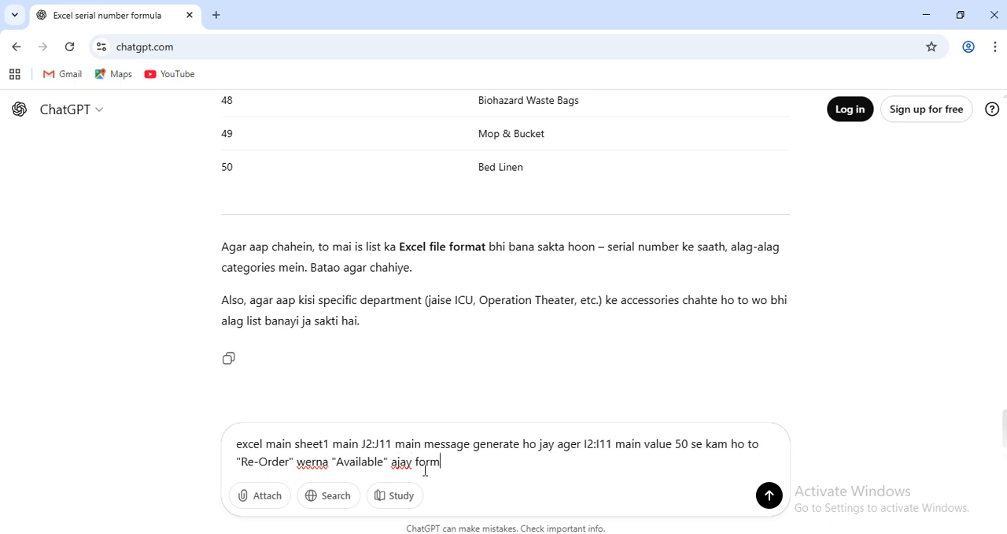
pyautogui.write('ula batao')
pyautogui.press('Return')
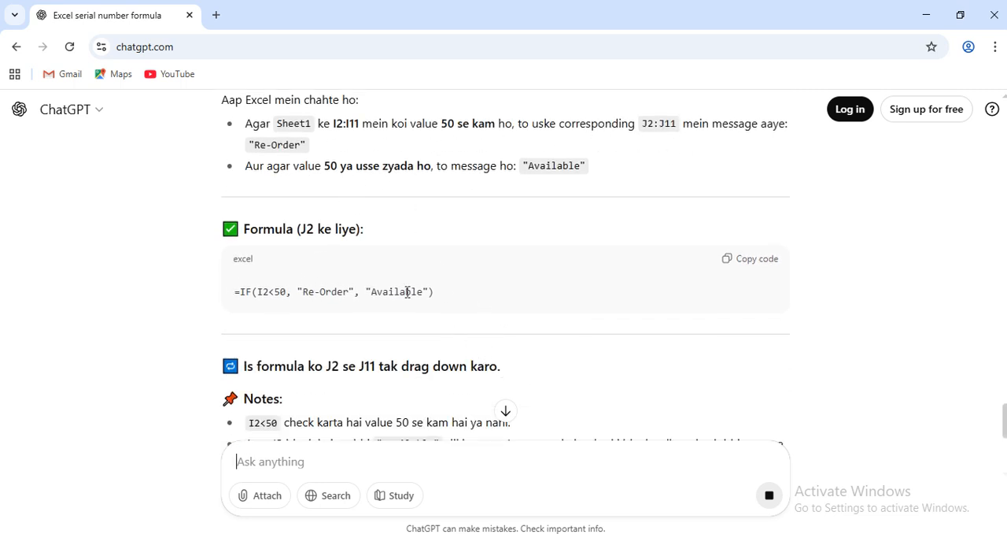
# Copy ChatGPT's =IF(I2<50, "Re-Order", "Available") formula into J2 in Excel and fill it down through J11.
pyautogui.click(735, 264)
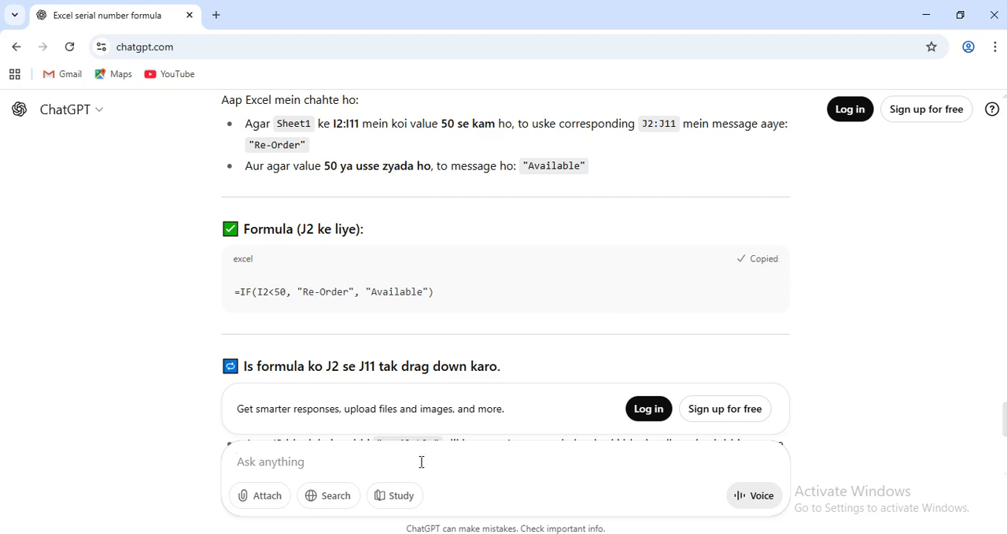
pyautogui.hotkey('alt', 'Tab')
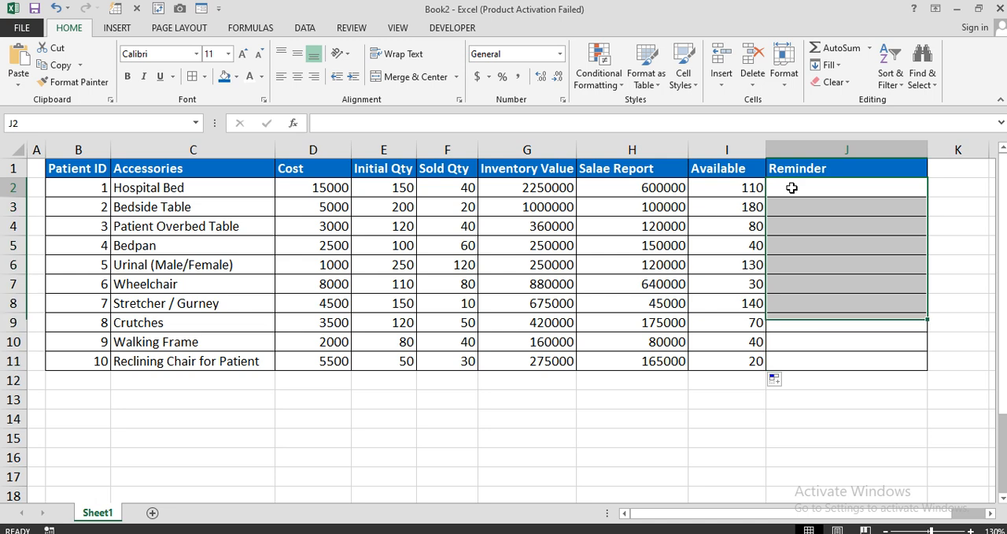
pyautogui.doubleClick(791, 189)
pyautogui.hotkey('ctrl', 'v')
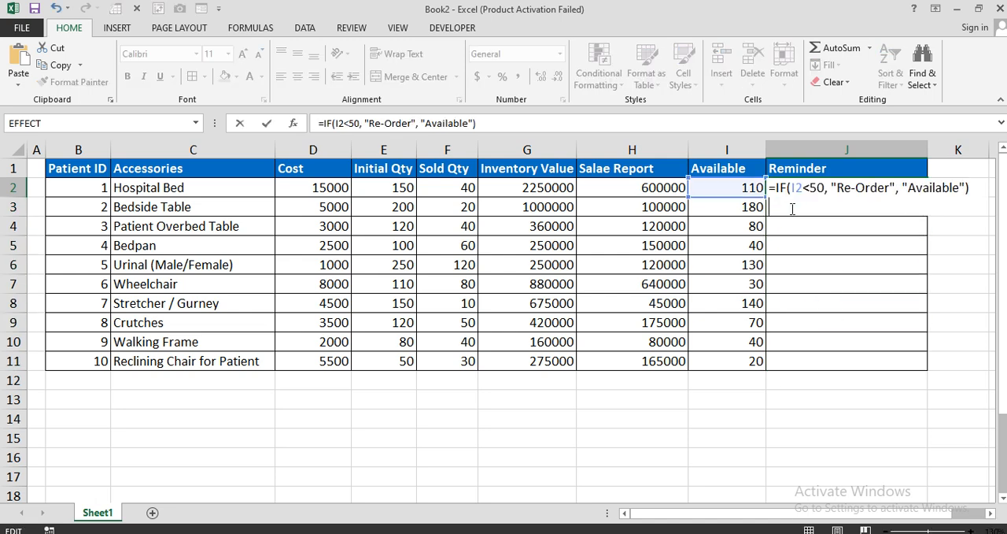
pyautogui.press('Return')
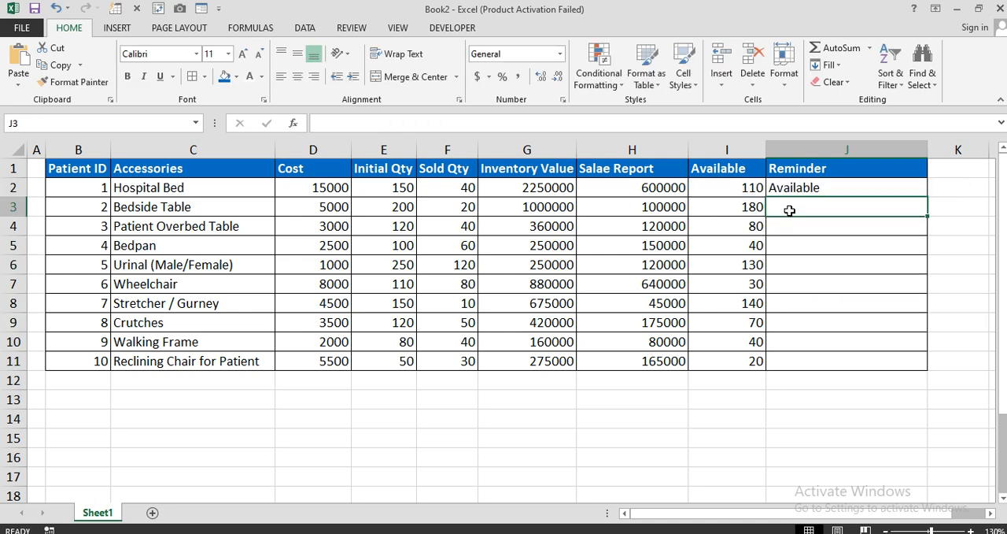
pyautogui.click(818, 188)
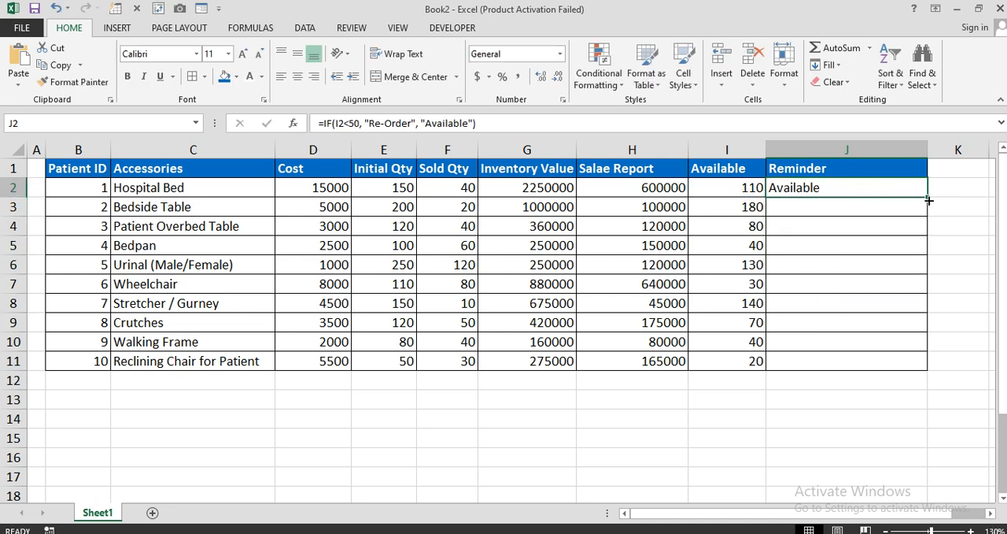
pyautogui.moveTo(928, 197); pyautogui.dragTo(922, 373)
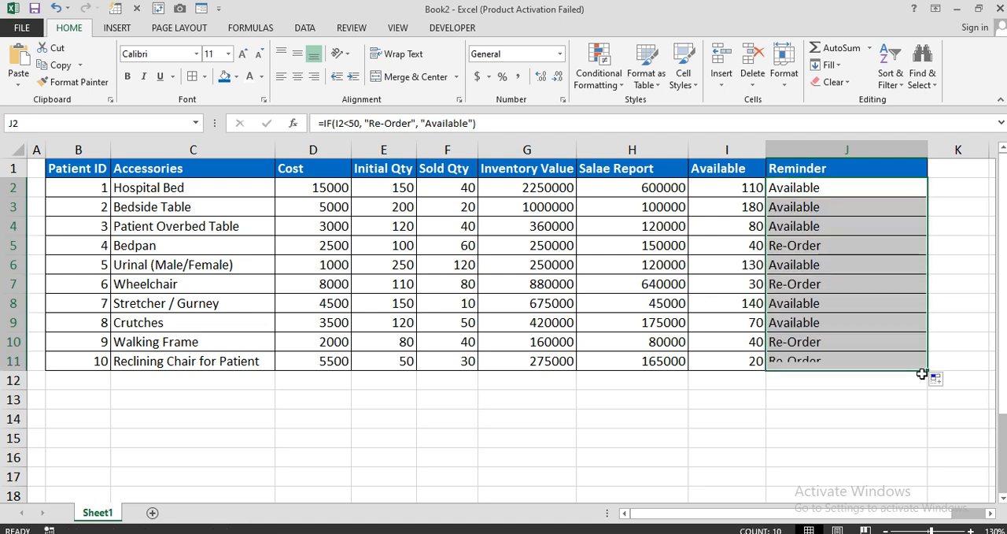
# Compare the Re-Order reminders in rows 5, 7, 10 and 11 with their available quantities, and inspect J2's formula.
pyautogui.click(795, 248)
pyautogui.moveTo(795, 248); pyautogui.dragTo(715, 252)
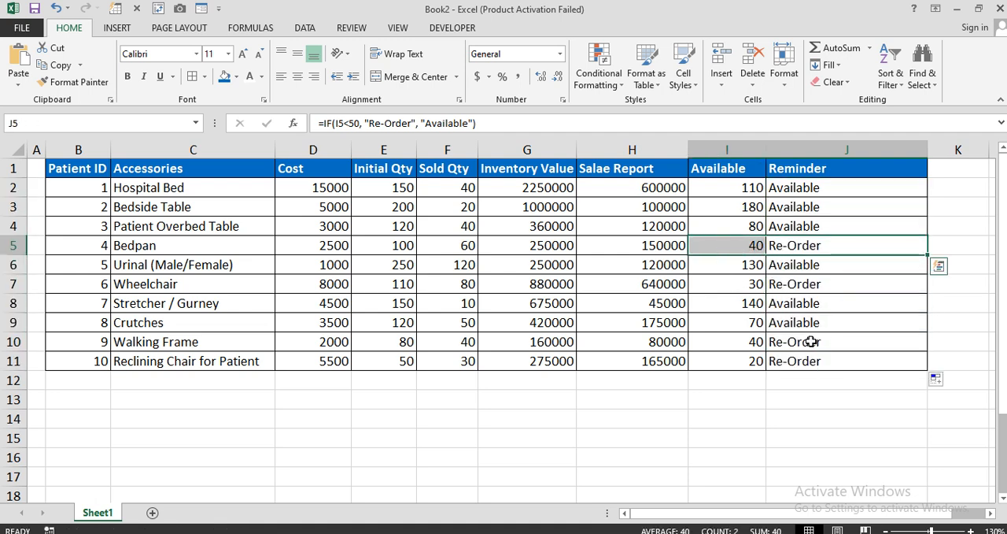
pyautogui.moveTo(812, 342); pyautogui.dragTo(750, 347)
pyautogui.moveTo(822, 362); pyautogui.dragTo(744, 360)
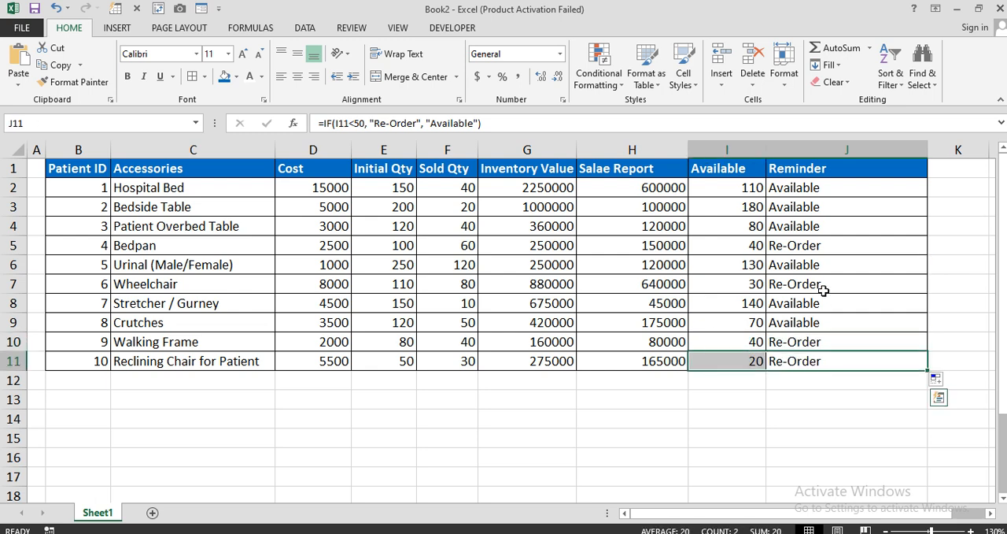
pyautogui.click(822, 288)
pyautogui.keyDown('shift'); pyautogui.click(744, 285); pyautogui.keyUp('shift')
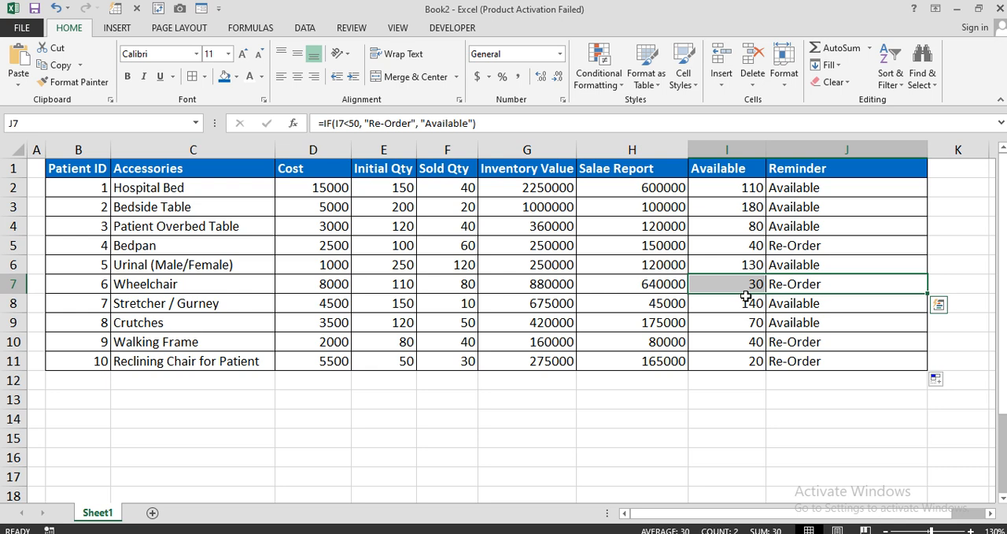
pyautogui.press('Tab')
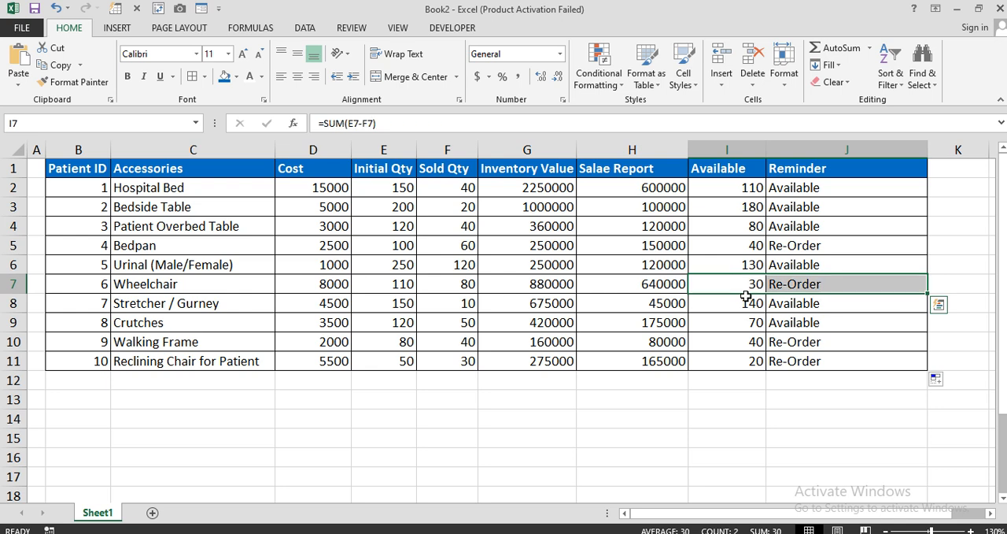
pyautogui.click(849, 189)
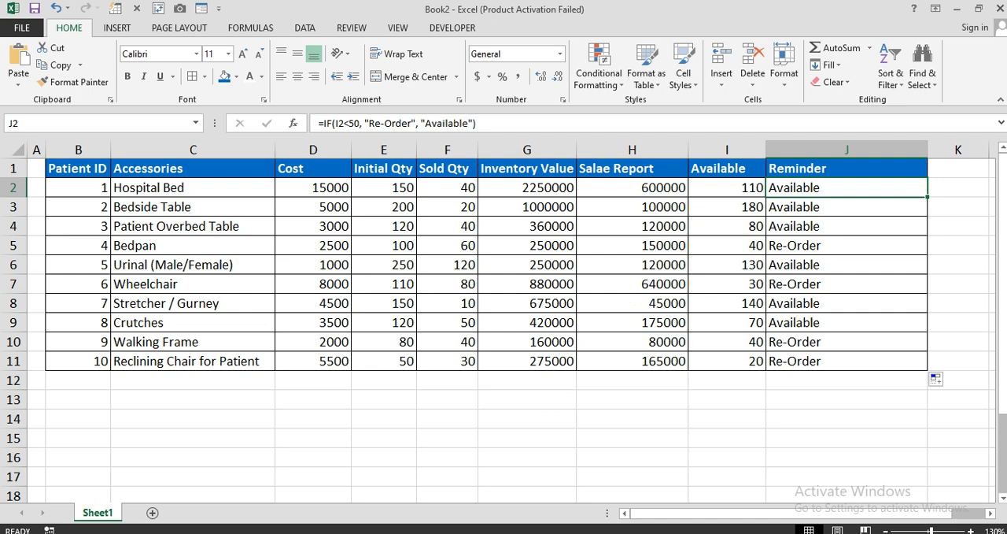
# Switch to ChatGPT and review its explanation and notes for the reminder formula.
pyautogui.click(464, 533)
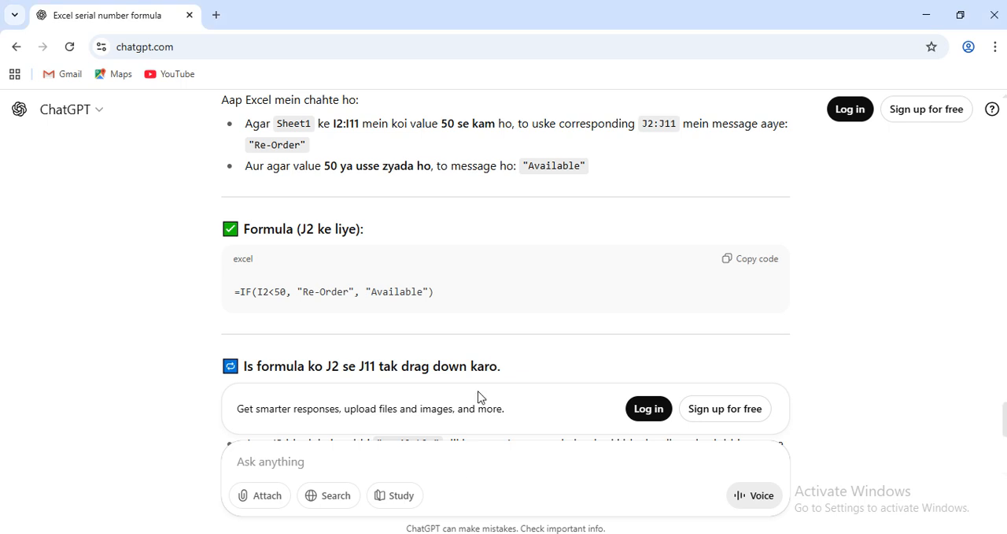
pyautogui.scroll(2, 480, 397)
pyautogui.scroll(-4, 480, 396)
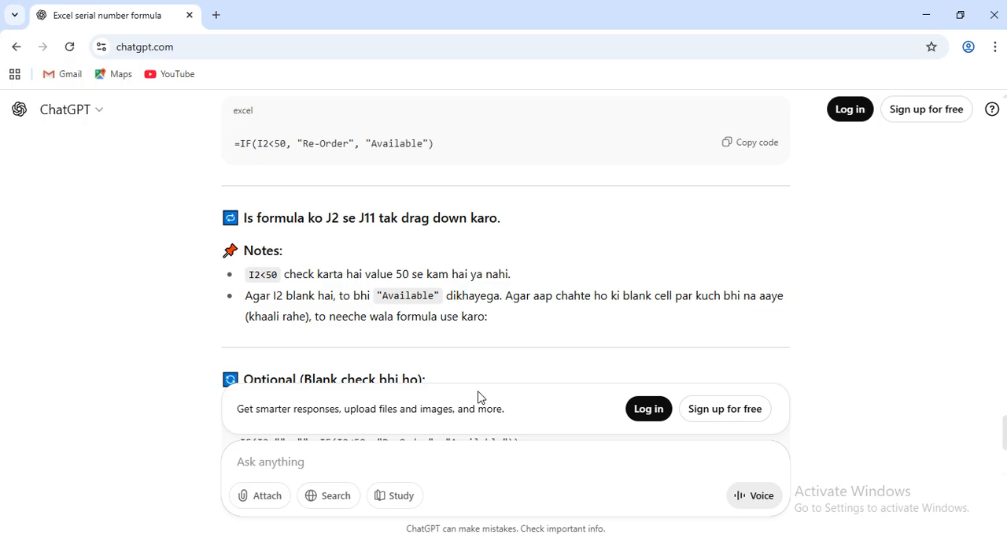
# Select the reminders J2:J11 in Excel and ask ChatGPT "Re-Order ko highlight kerna hai formula batao ya koi idea".
pyautogui.hotkey('alt', 'Tab')
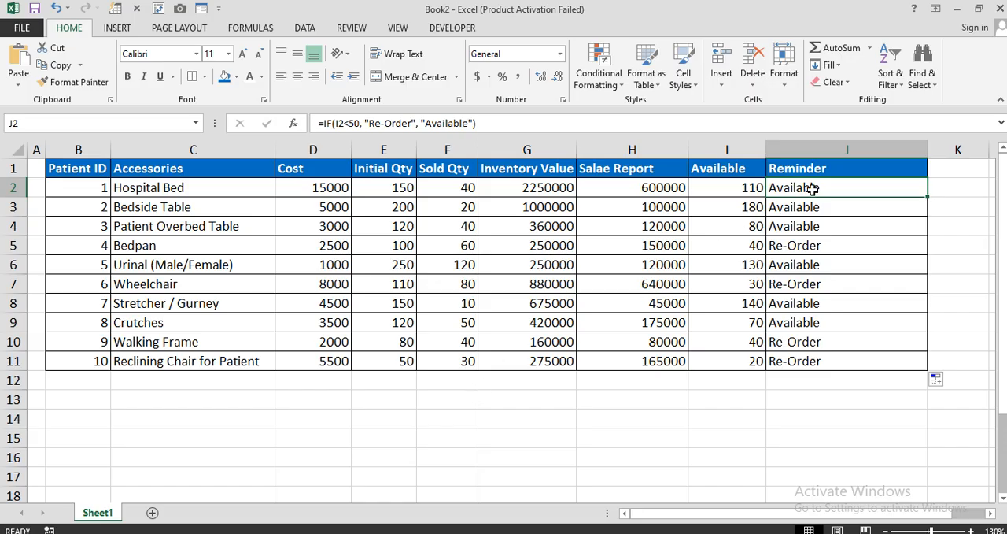
pyautogui.moveTo(813, 189); pyautogui.dragTo(783, 361)
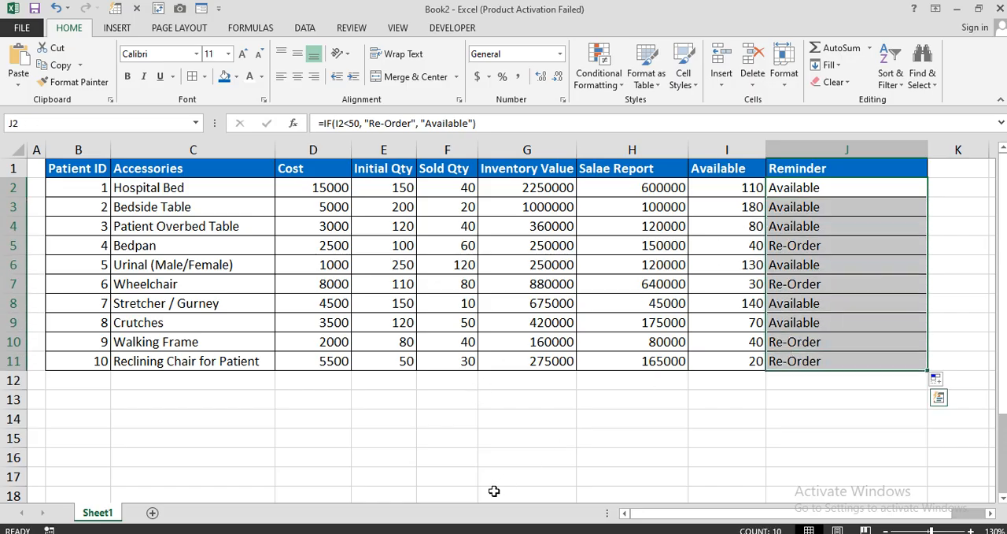
pyautogui.hotkey('alt', 'Tab')
pyautogui.scroll(-3, 472, 396)
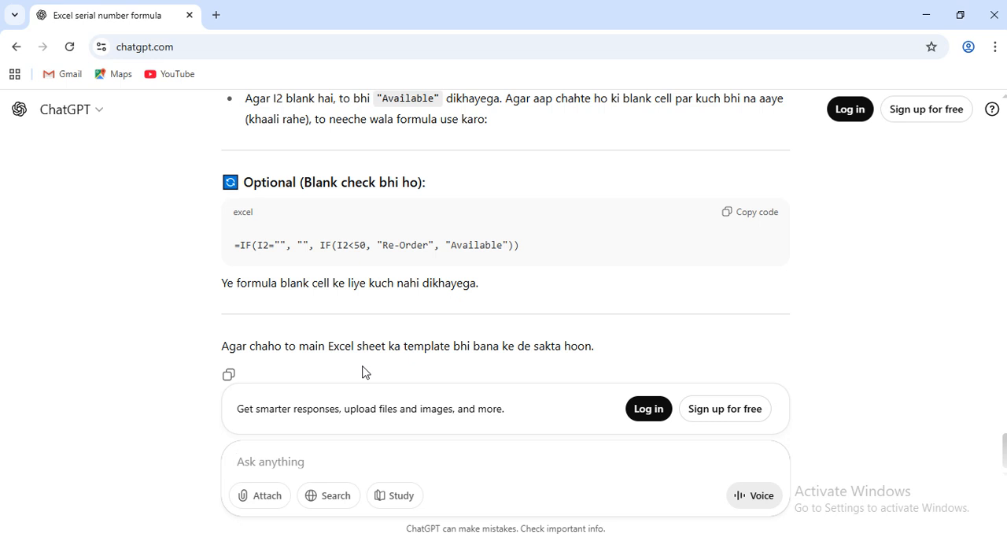
pyautogui.write('Re-Order ko')
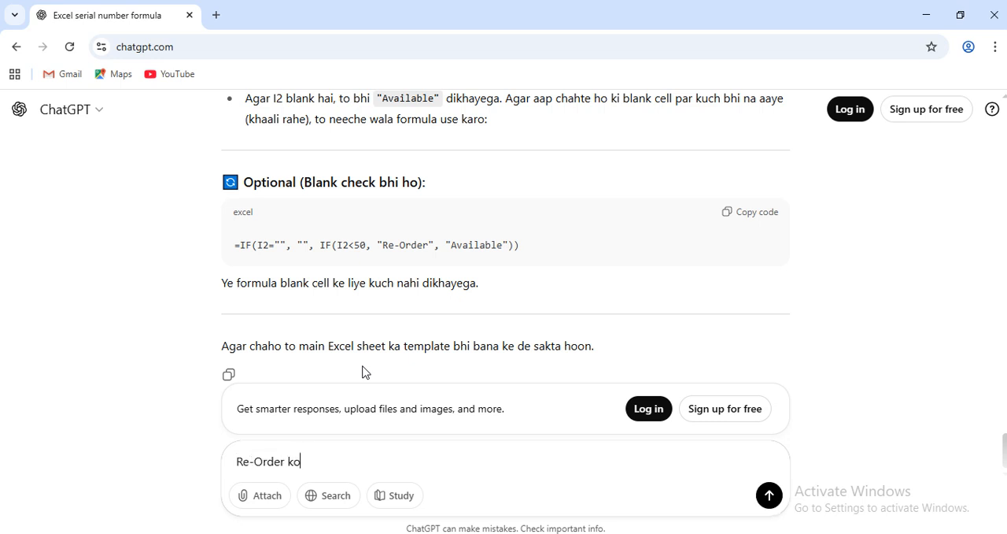
pyautogui.write('highlight ker')
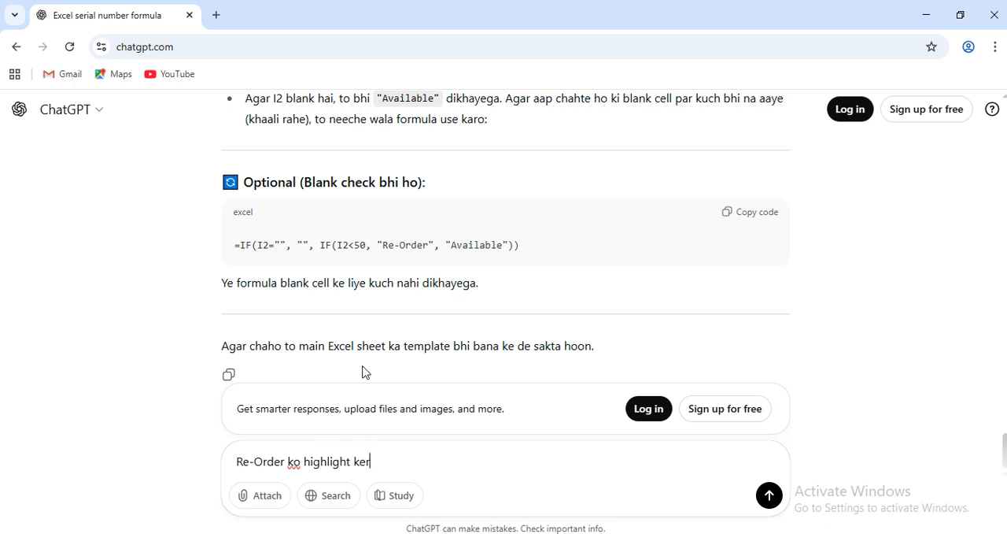
pyautogui.write('na hai formula batao ya koi id')
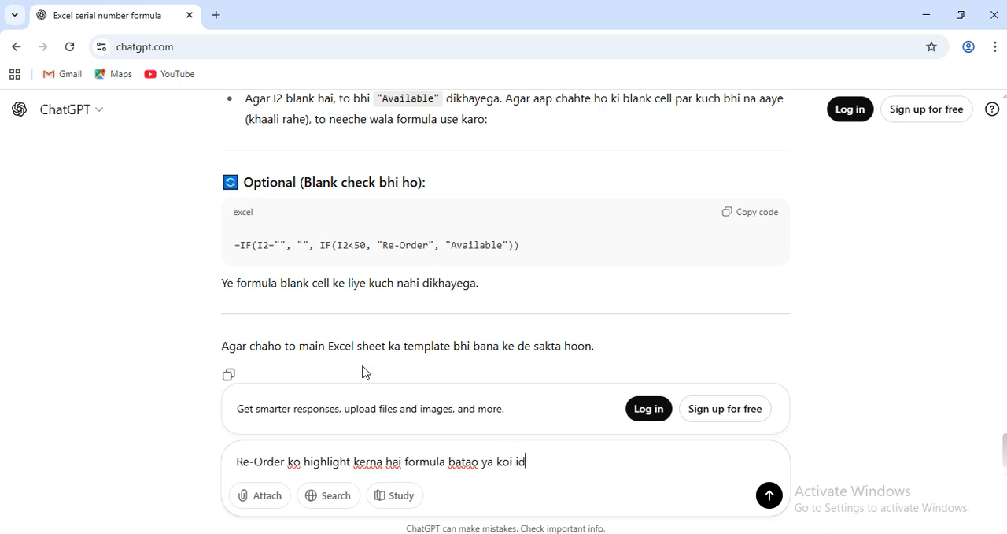
pyautogui.write('ea')
pyautogui.press('Return')
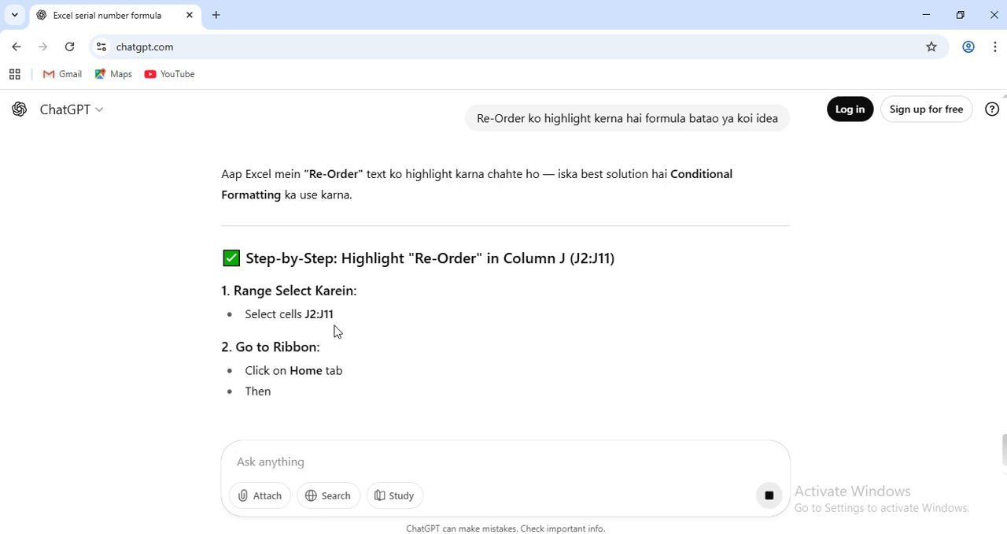
# Review ChatGPT's instructions for highlighting Re-Order in J2:J11, including the new rule, its formula, the format settings and the full-row option.
pyautogui.scroll(-1, 289, 323)
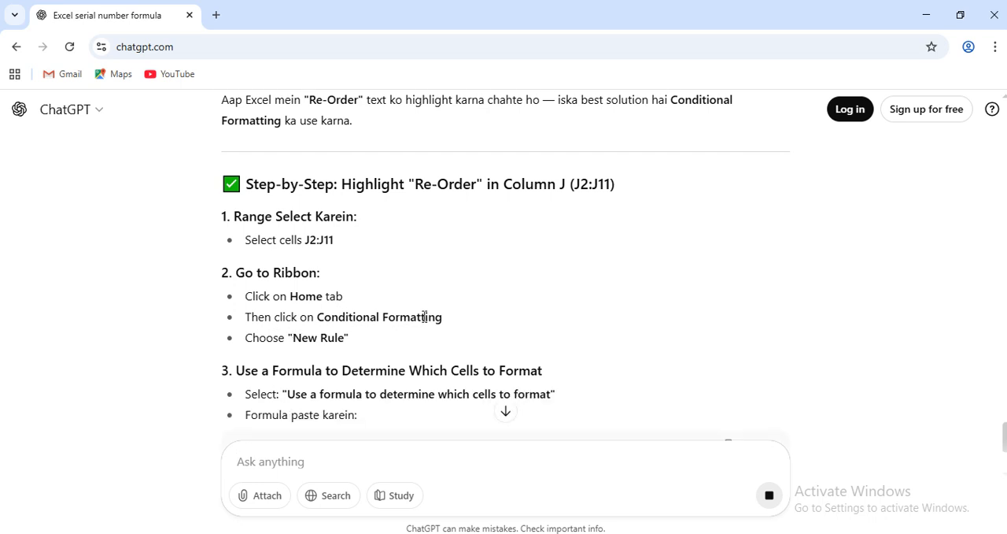
pyautogui.moveTo(424, 316); pyautogui.dragTo(331, 321)
pyautogui.scroll(-2, 354, 338)
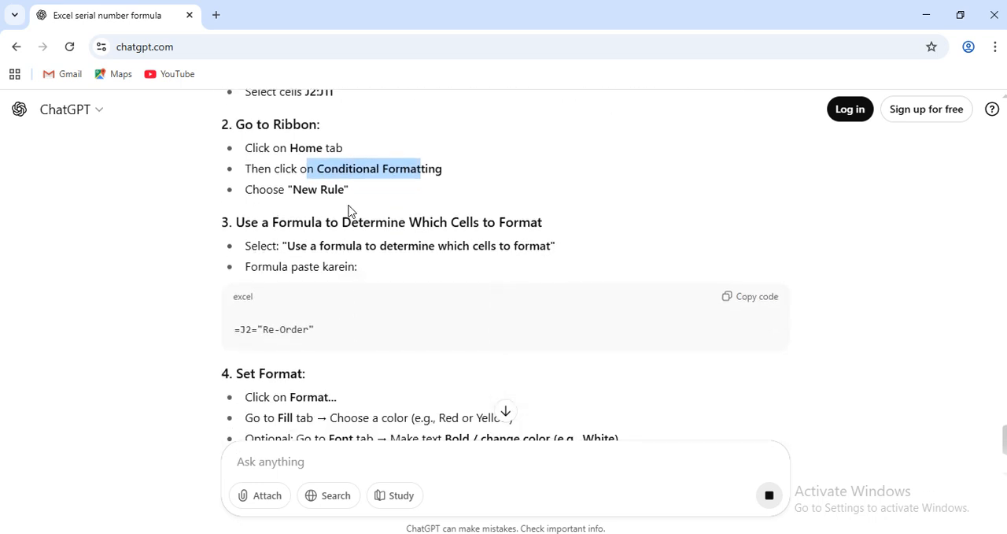
pyautogui.moveTo(244, 189); pyautogui.dragTo(258, 185)
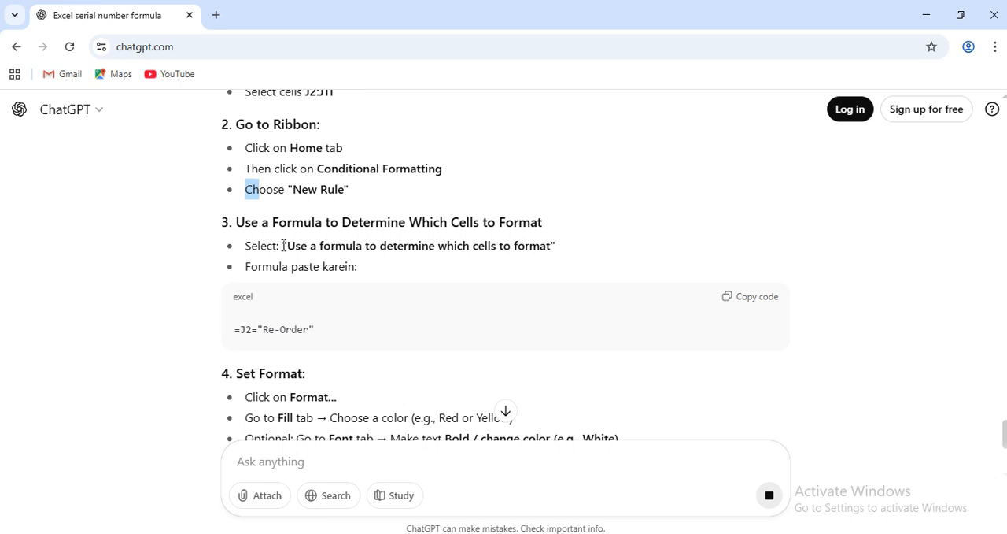
pyautogui.moveTo(284, 245); pyautogui.dragTo(529, 246)
pyautogui.scroll(-1, 307, 271)
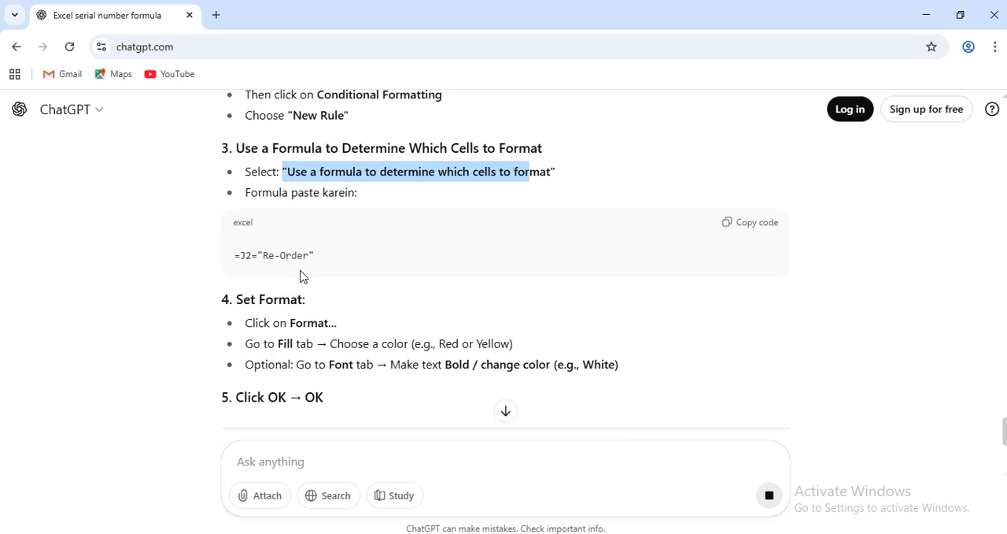
pyautogui.moveTo(240, 255); pyautogui.dragTo(313, 256)
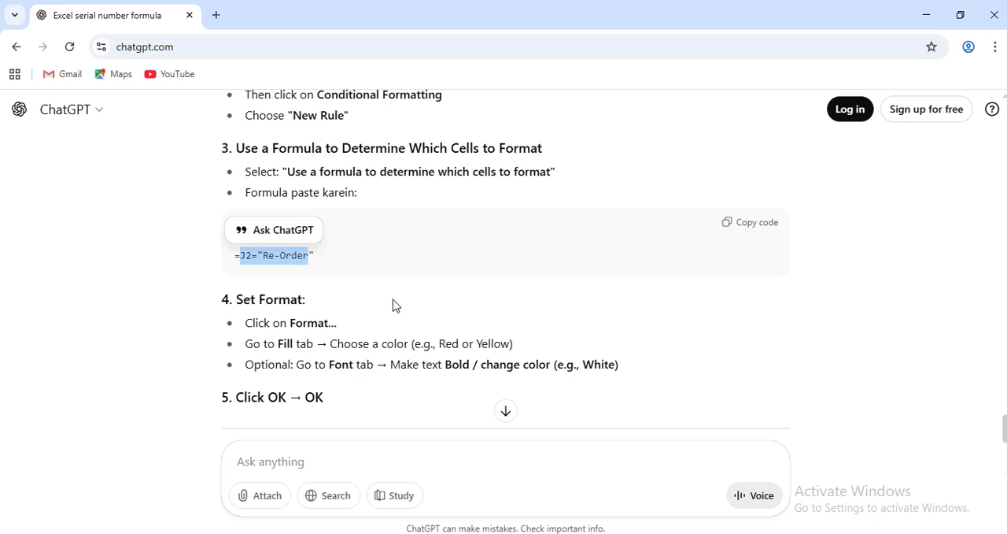
pyautogui.scroll(-1, 395, 307)
pyautogui.scroll(-2, 461, 310)
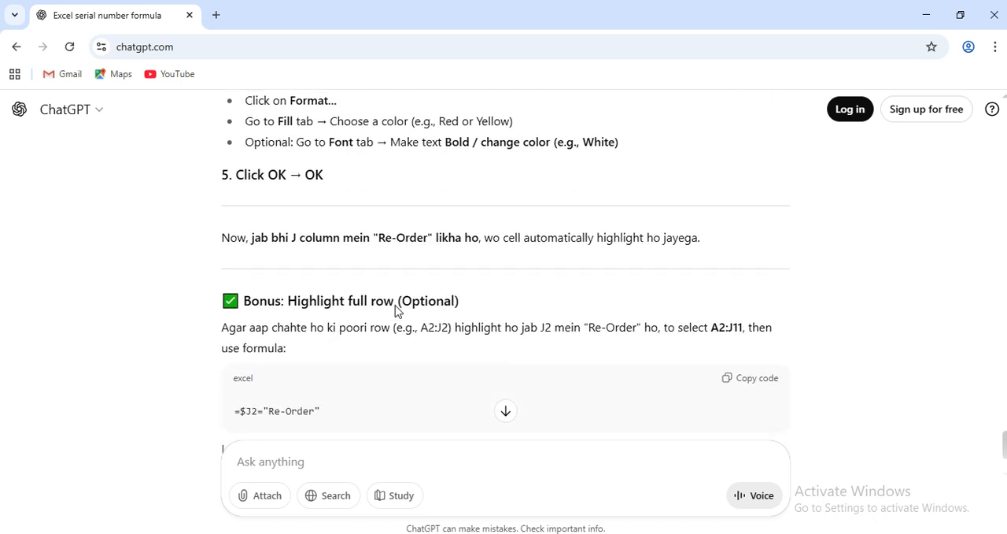
pyautogui.scroll(2, 396, 311)
pyautogui.scroll(1, 664, 264)
pyautogui.click(690, 198)
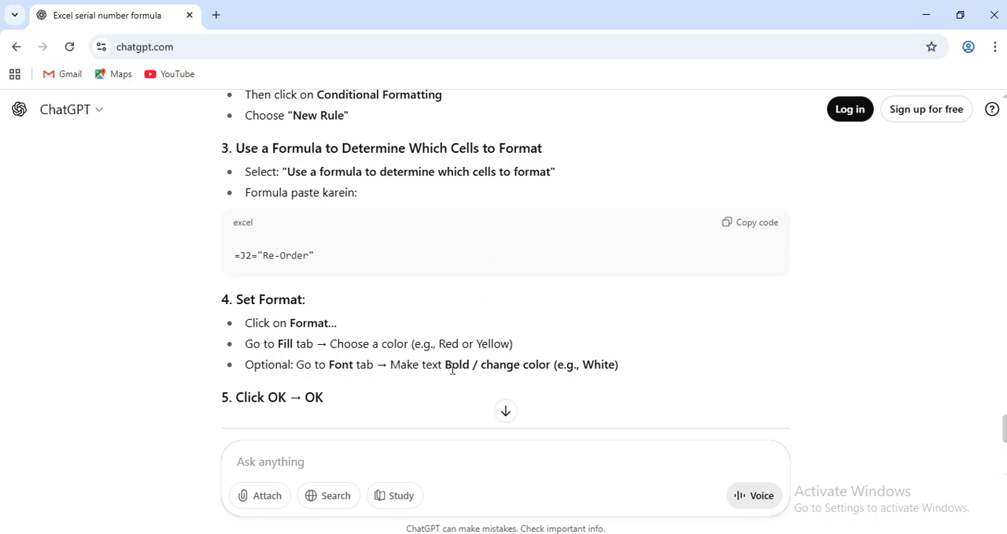
# Look over Excel's Conditional Formatting options for J2:J11 and recheck ChatGPT's rule instructions.
pyautogui.click(477, 533)
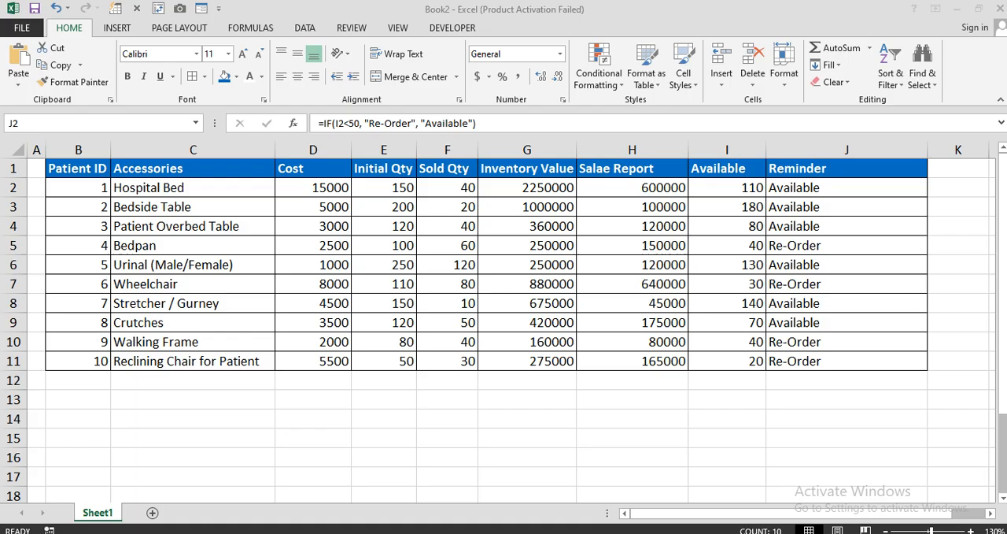
pyautogui.click(612, 78)
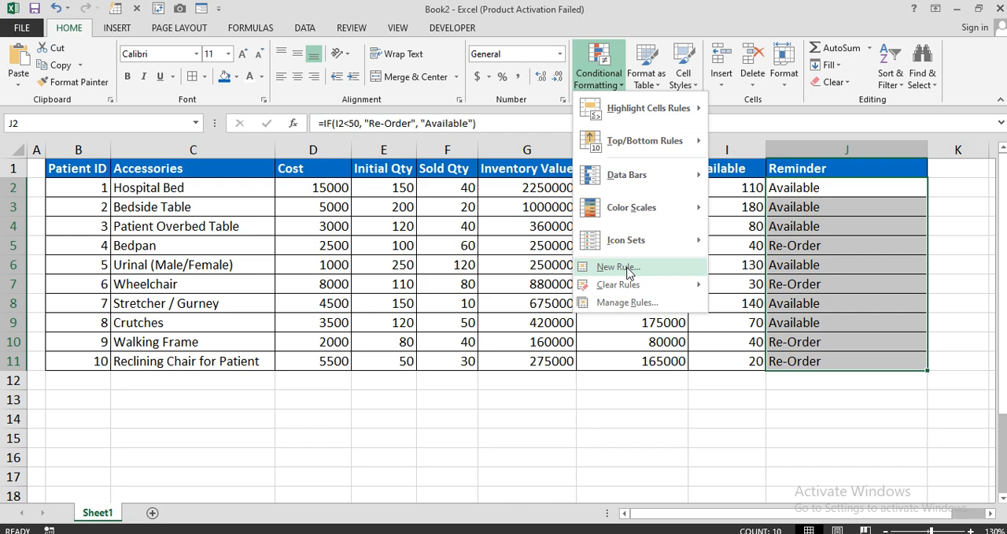
pyautogui.click(446, 529)
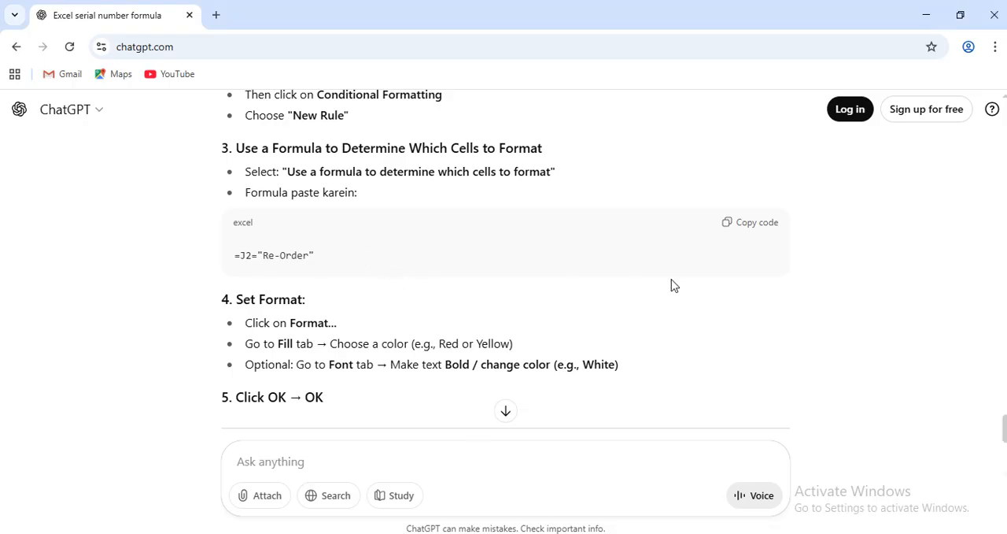
pyautogui.scroll(1, 641, 274)
pyautogui.scroll(-1, 642, 274)
# Switch to Excel and set up a new conditional formatting rule for J2:J11 targeting cells whose value is equal to Re-Order.
pyautogui.click(506, 531)
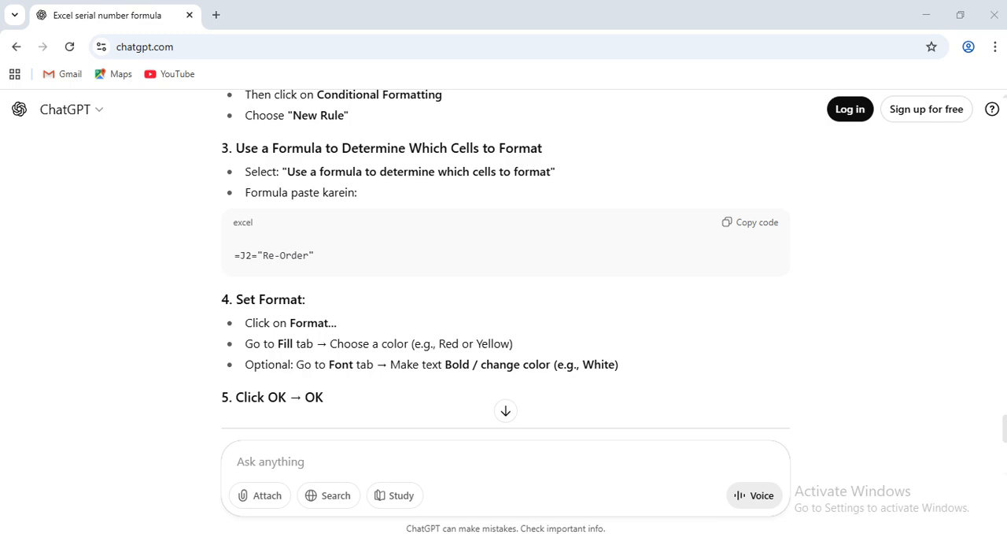
pyautogui.click(599, 75)
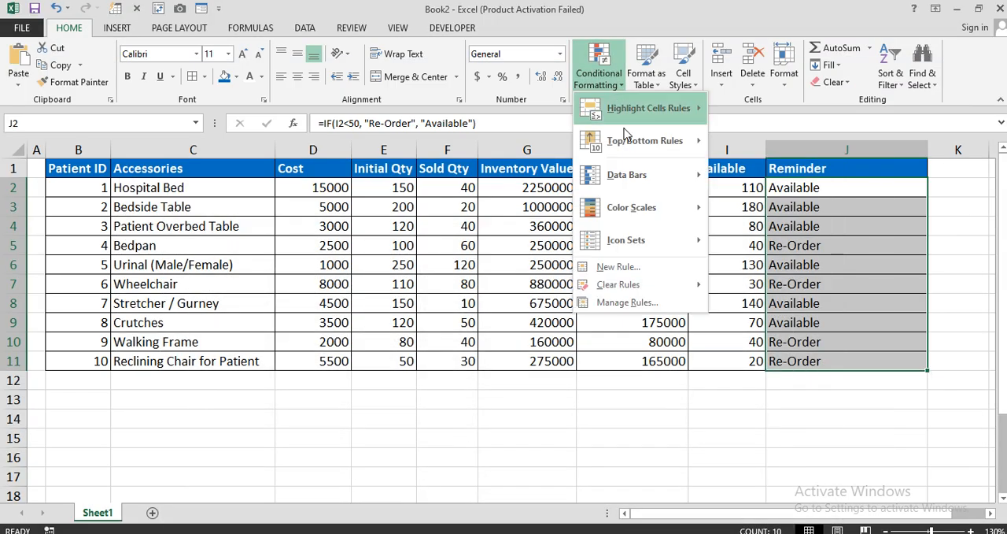
pyautogui.click(617, 266)
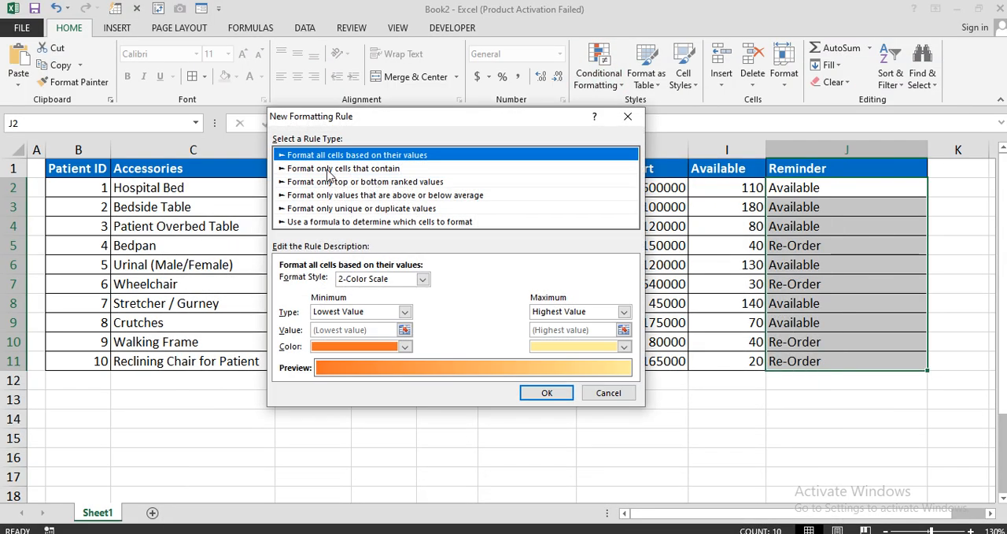
pyautogui.click(332, 169)
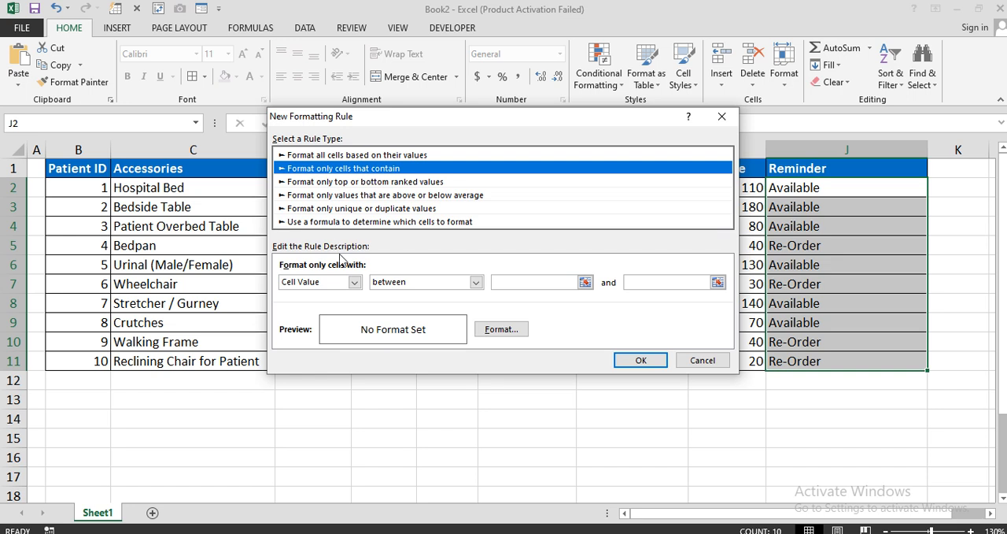
pyautogui.click(476, 282)
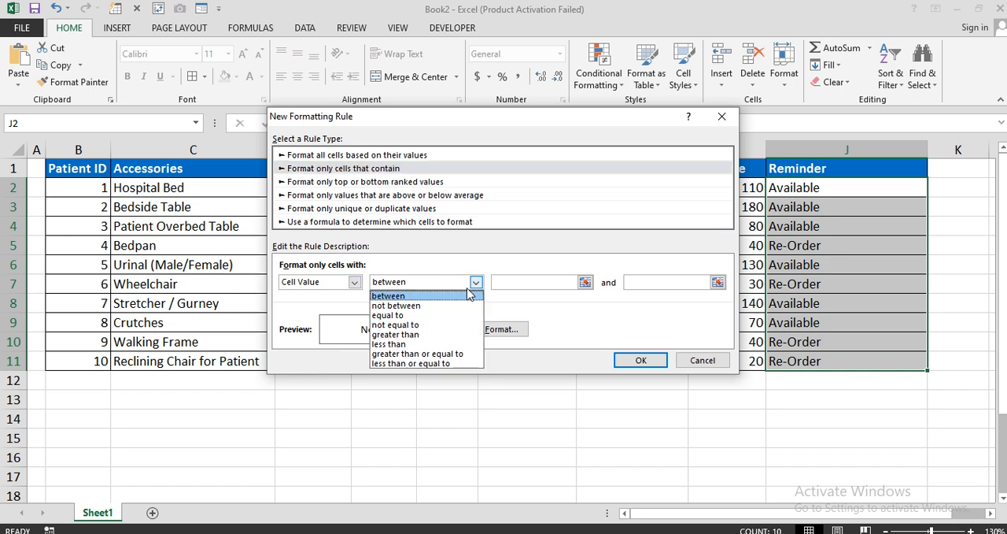
pyautogui.click(430, 321)
pyautogui.click(517, 284)
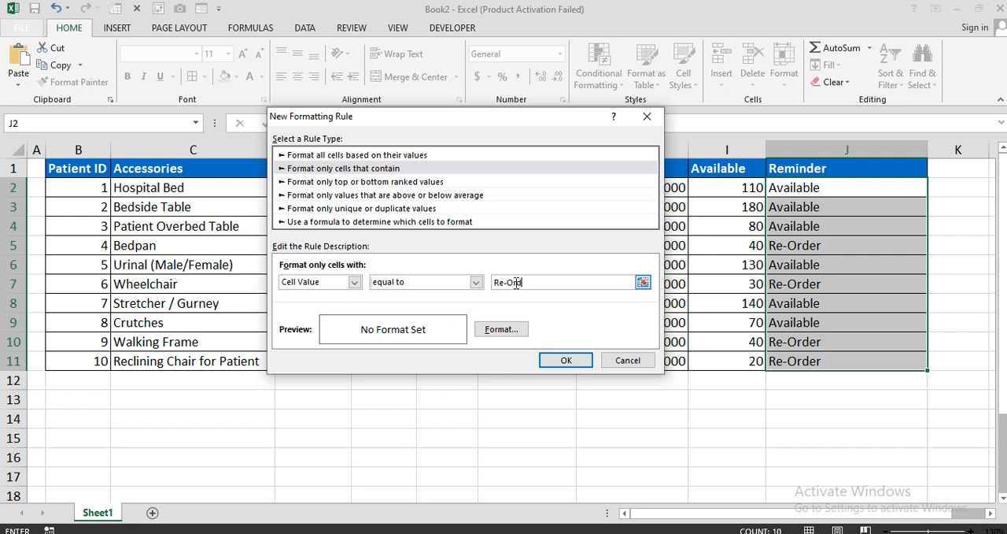
# Give the Re-Order rule a red fill with white font colour and apply it to J2:J11.
pyautogui.click(518, 330)
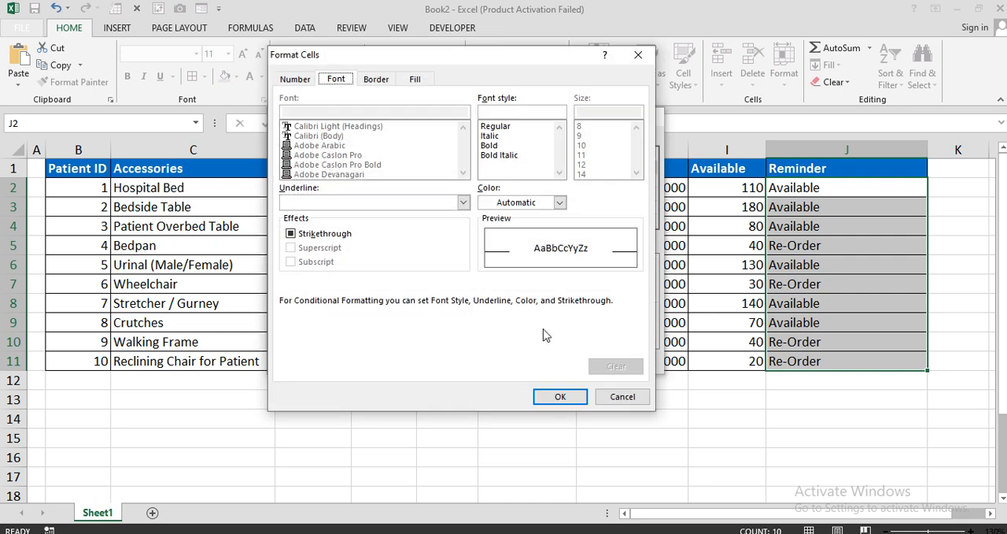
pyautogui.click(423, 82)
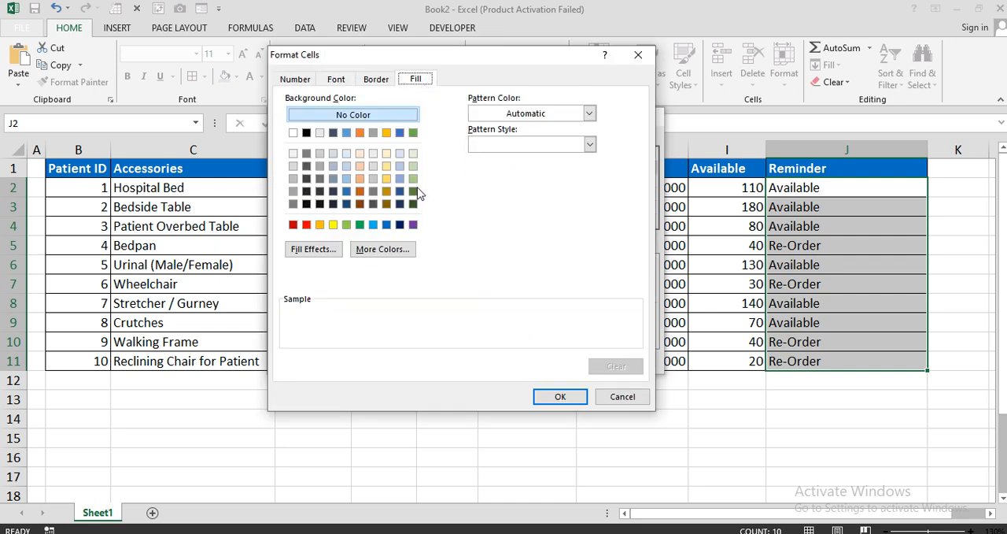
pyautogui.click(293, 224)
pyautogui.click(335, 79)
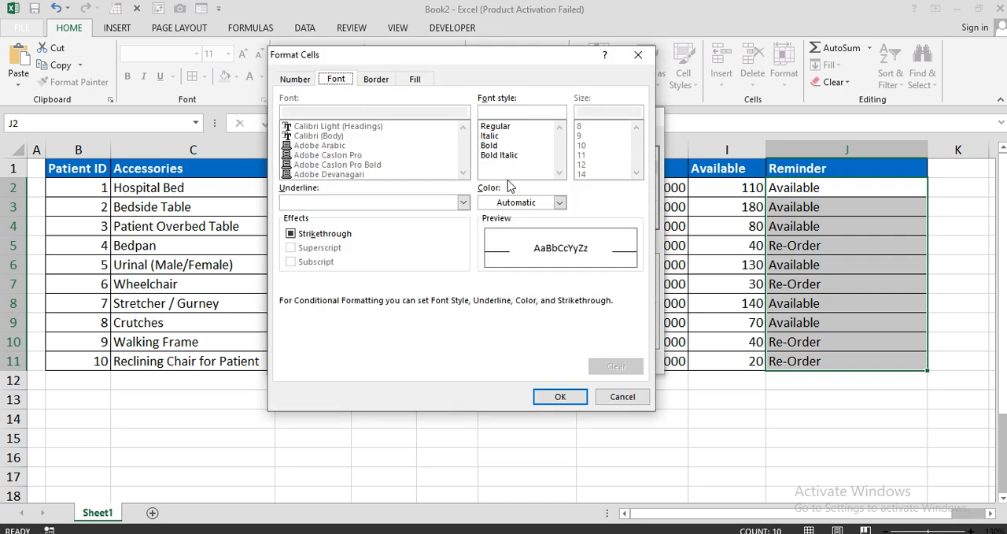
pyautogui.click(558, 203)
pyautogui.click(485, 252)
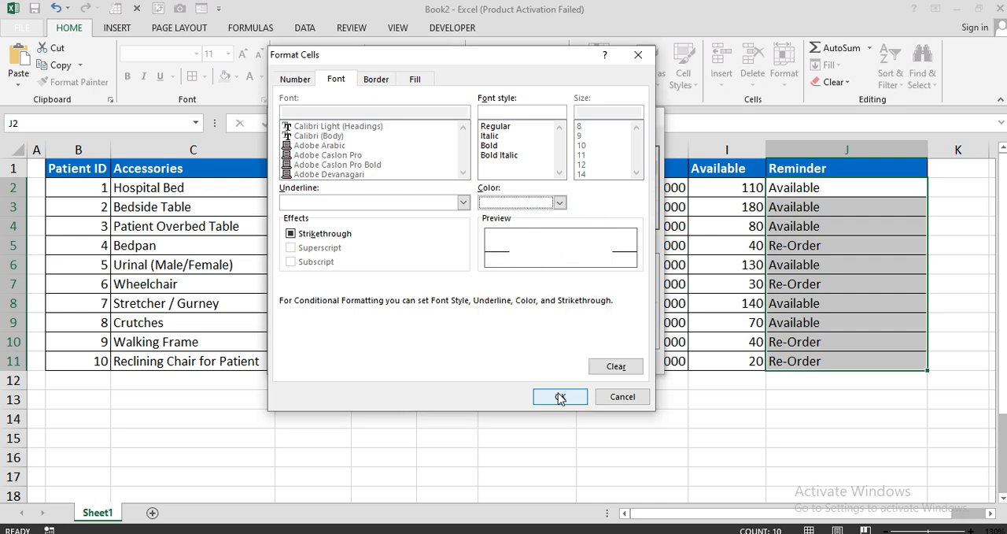
pyautogui.click(560, 396)
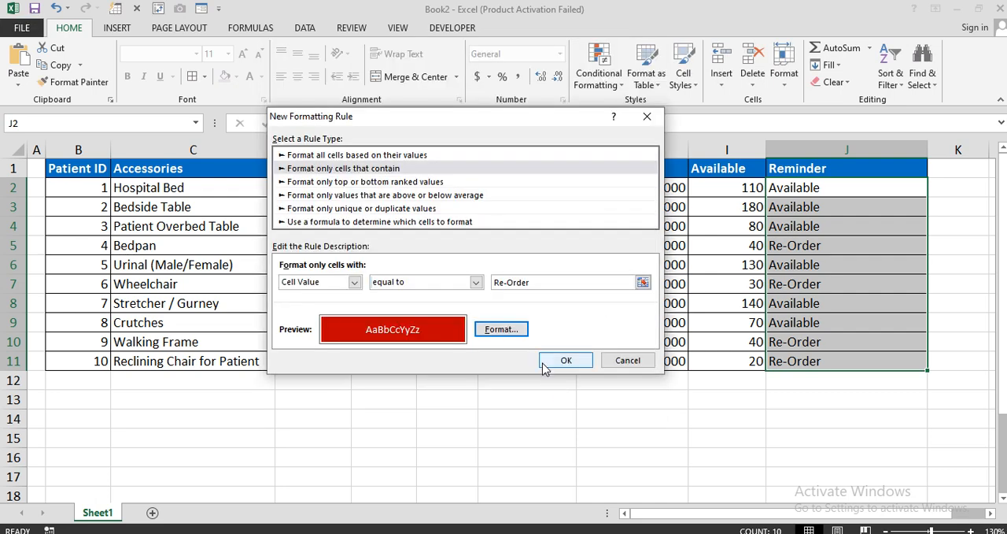
pyautogui.click(551, 364)
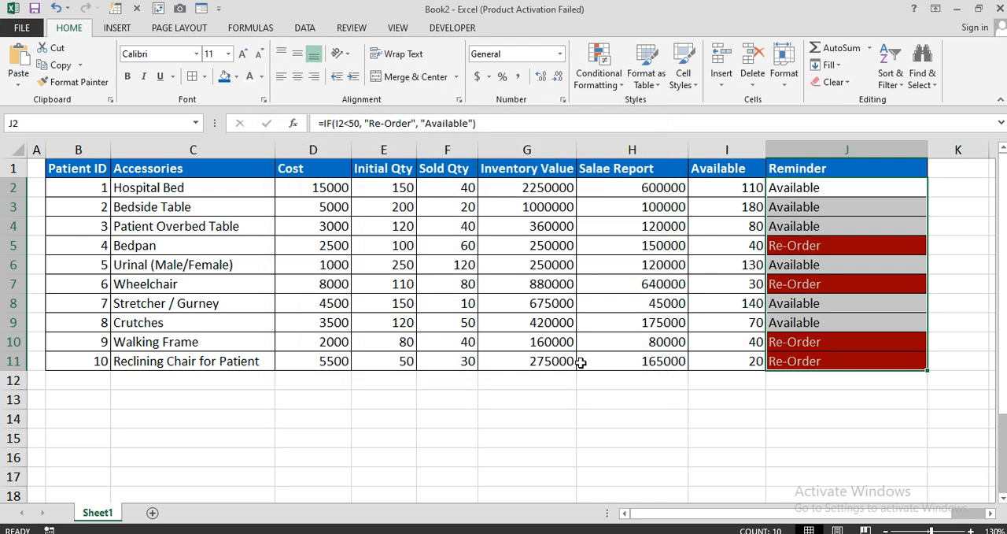
# Examine the highlighting in the Reminder column J2:J11 and look over the table data in B2:J11.
pyautogui.click(712, 418)
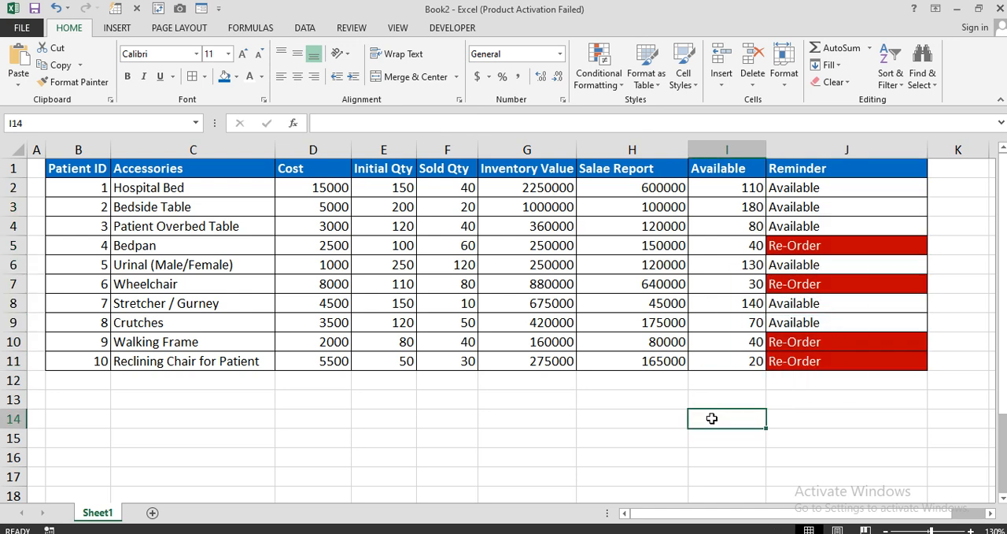
pyautogui.moveTo(828, 191); pyautogui.dragTo(815, 364)
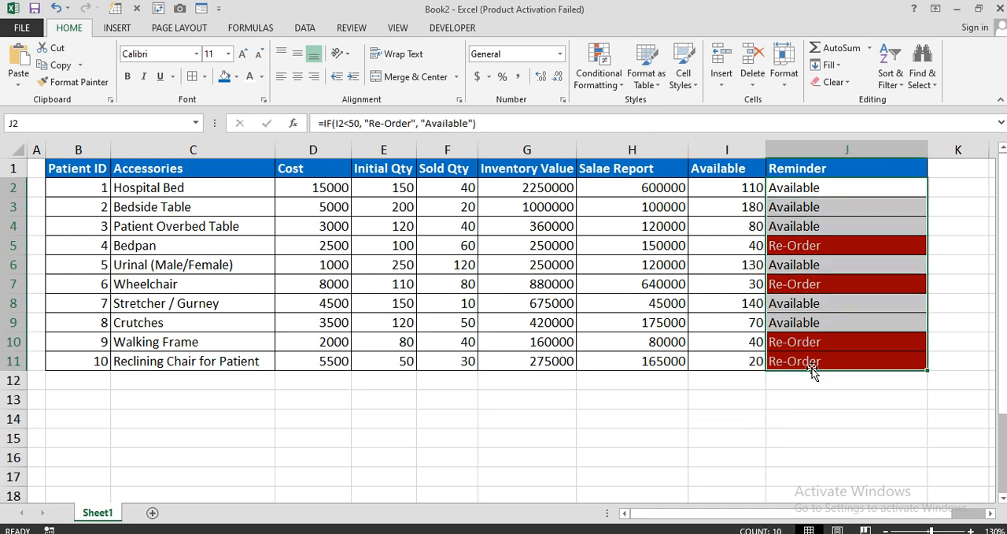
pyautogui.moveTo(839, 189); pyautogui.dragTo(106, 361)
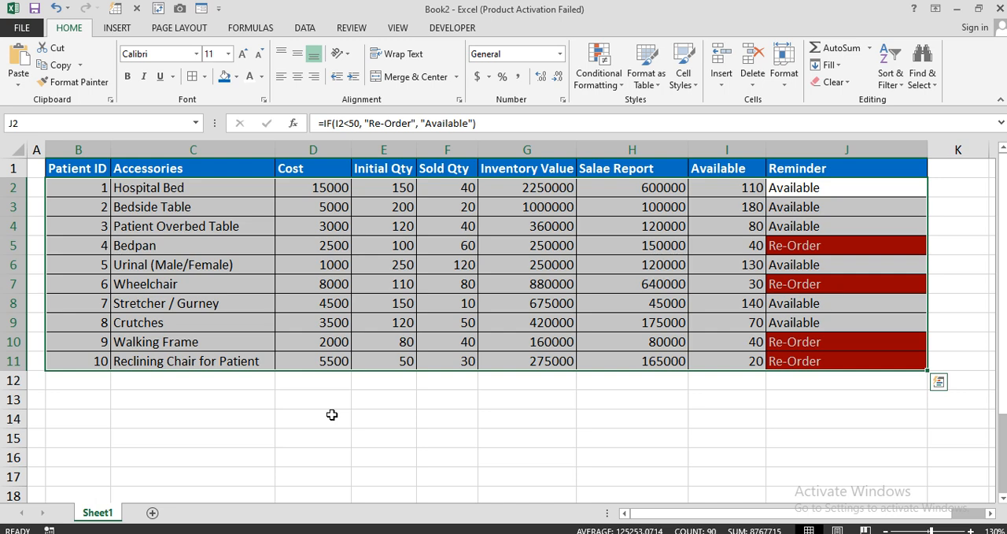
pyautogui.click(347, 435)
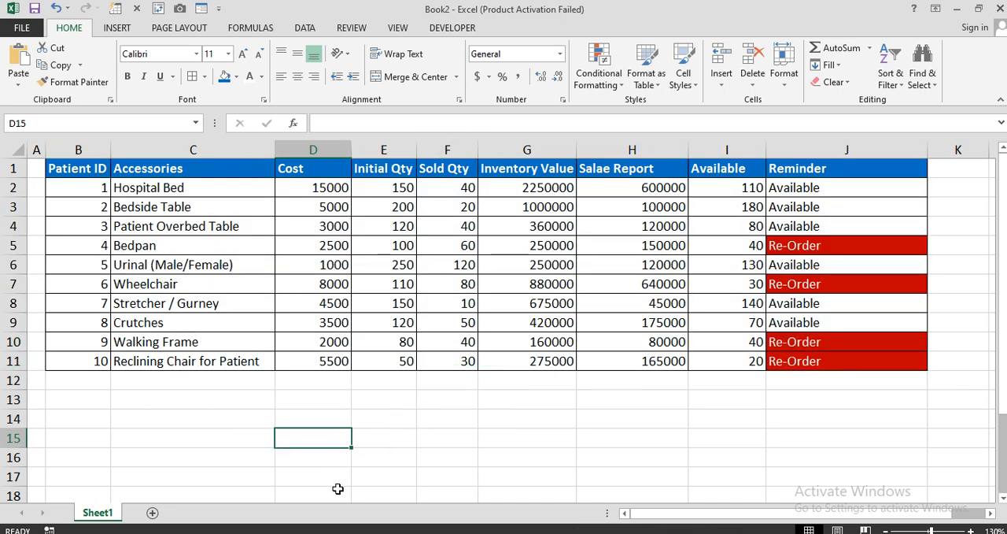